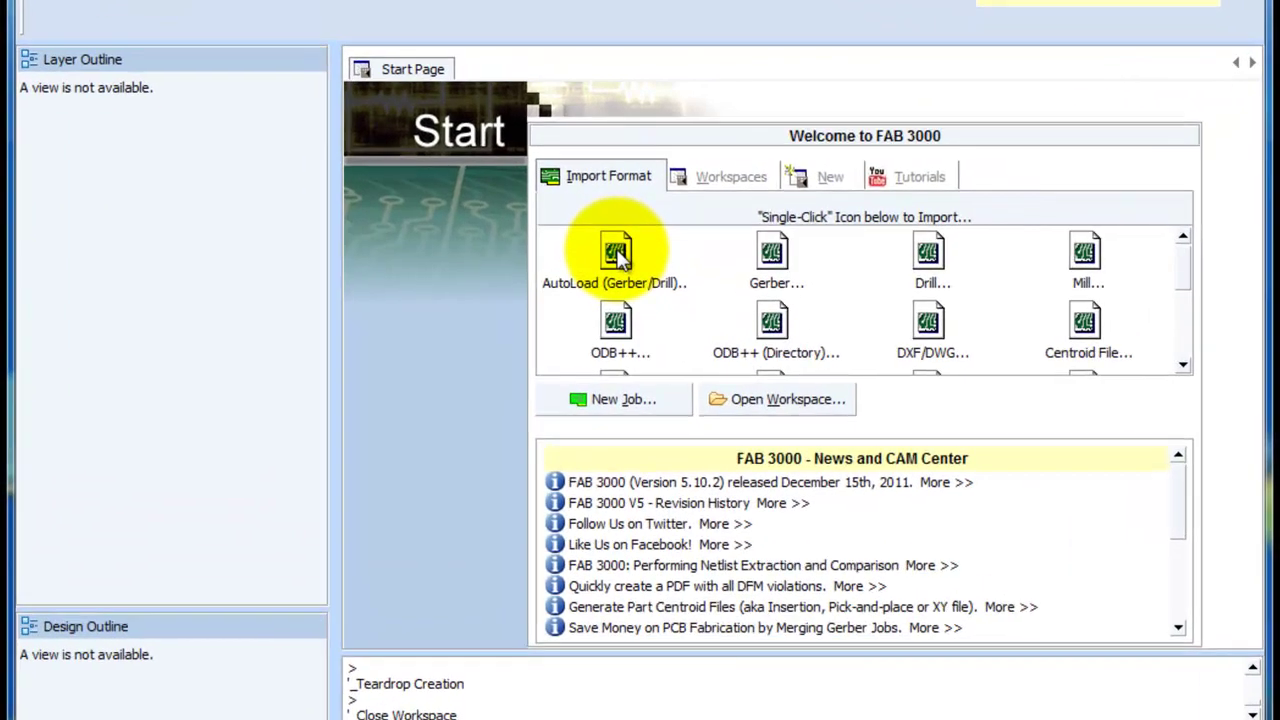
# Start AutoLoad (Gerber/Drill) and choose the 'Gerber CAD files for Masterflex' folder under 2-22
pyautogui.click(624, 284)
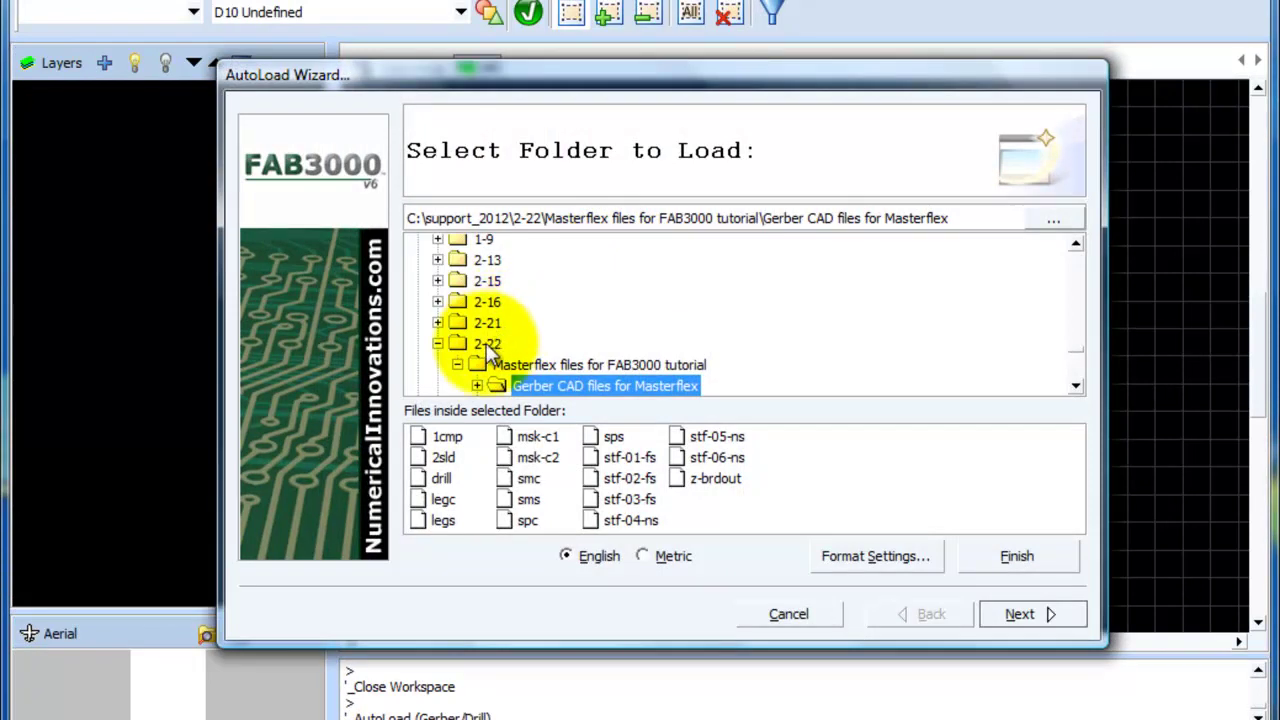
pyautogui.click(486, 343)
pyautogui.click(487, 323)
pyautogui.click(495, 344)
pyautogui.click(514, 362)
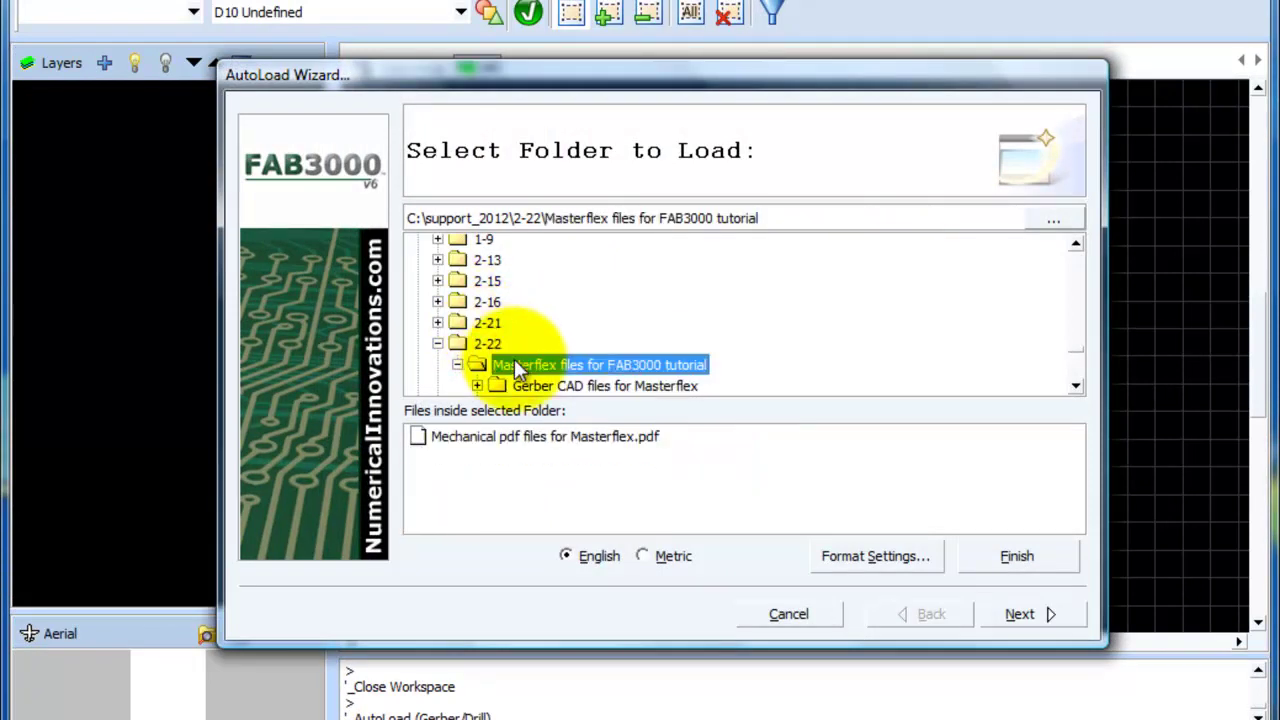
pyautogui.click(529, 382)
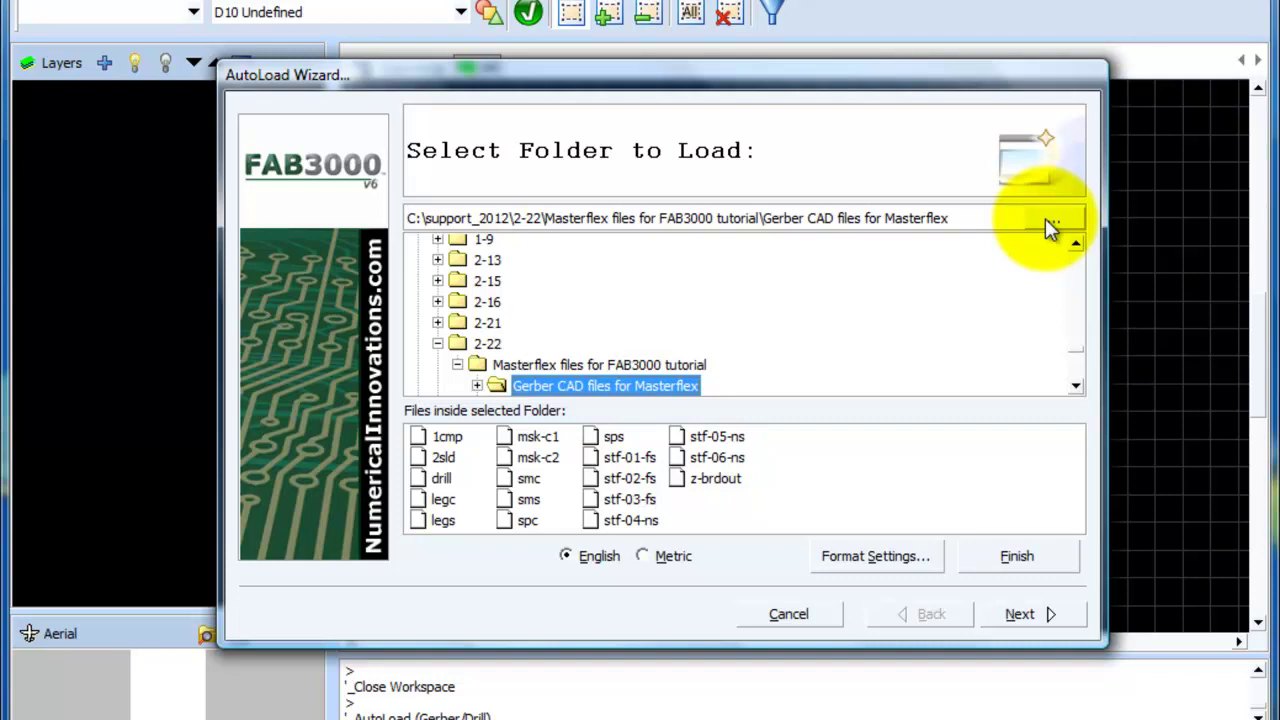
# Advance to File Description, listing drill as NC Primary and legc/legs as Silk Top/Bottom
pyautogui.click(1040, 612)
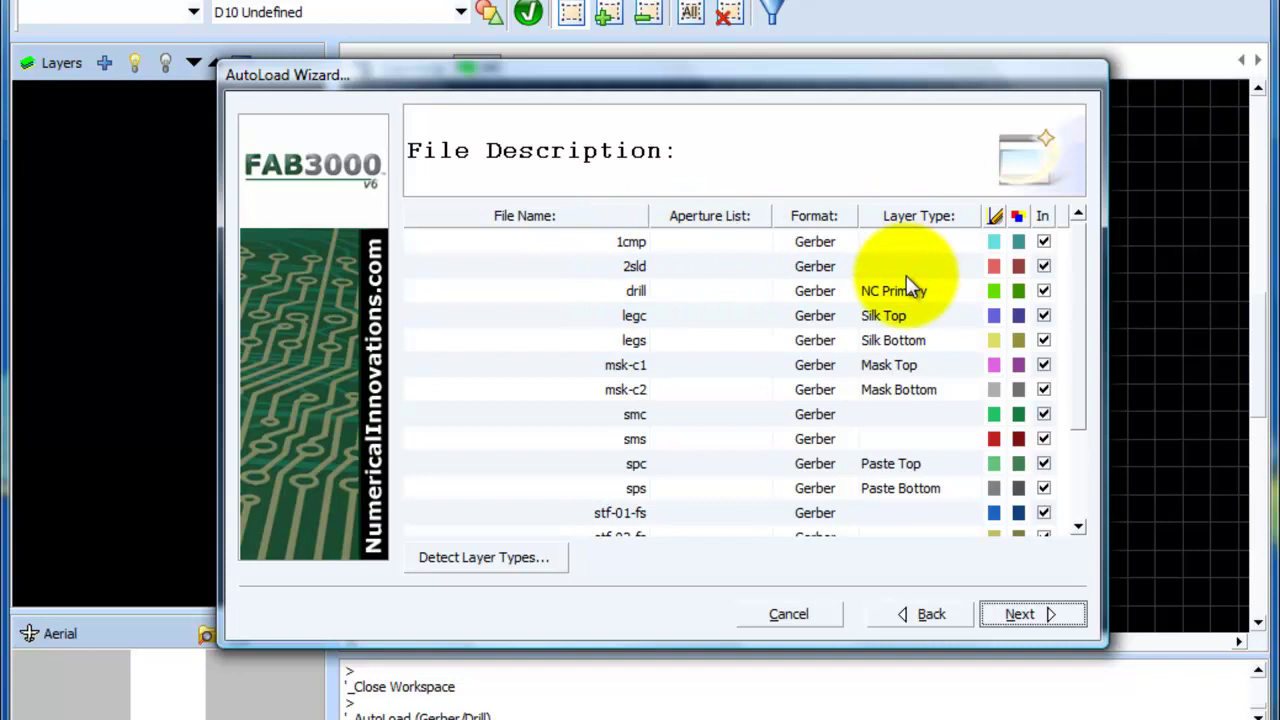
# Append ',cmp' to the Top and ',sld' to the Bottom layer detection patterns, then apply
pyautogui.click(529, 566)
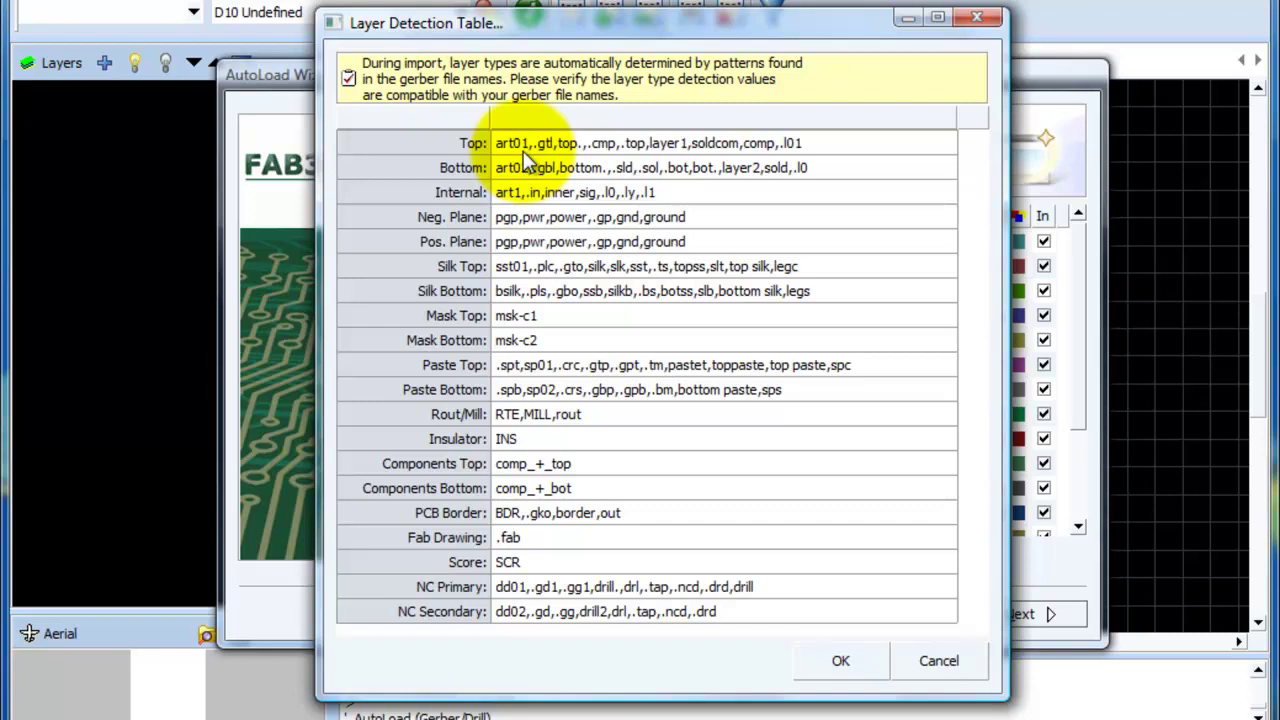
pyautogui.moveTo(603, 30); pyautogui.dragTo(1060, 72)
pyautogui.moveTo(1155, 68); pyautogui.dragTo(1065, 41)
pyautogui.click(1200, 140)
pyautogui.click(1170, 147)
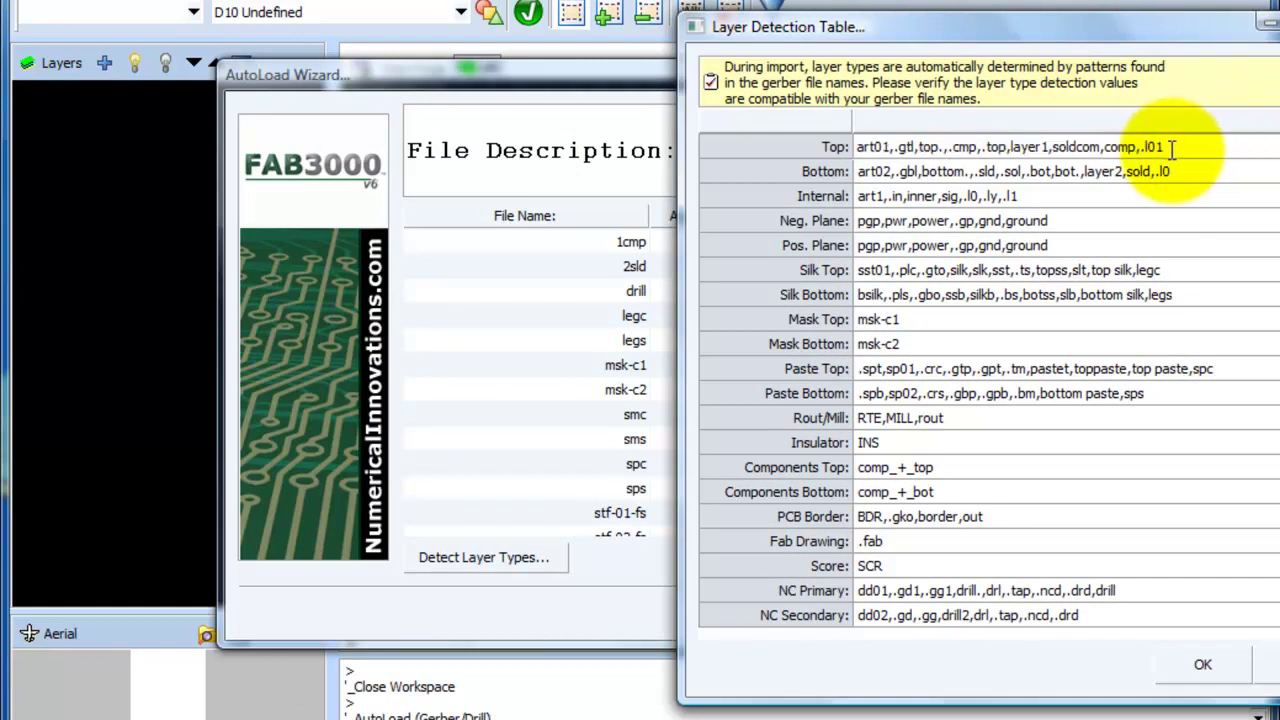
pyautogui.write(',cmp')
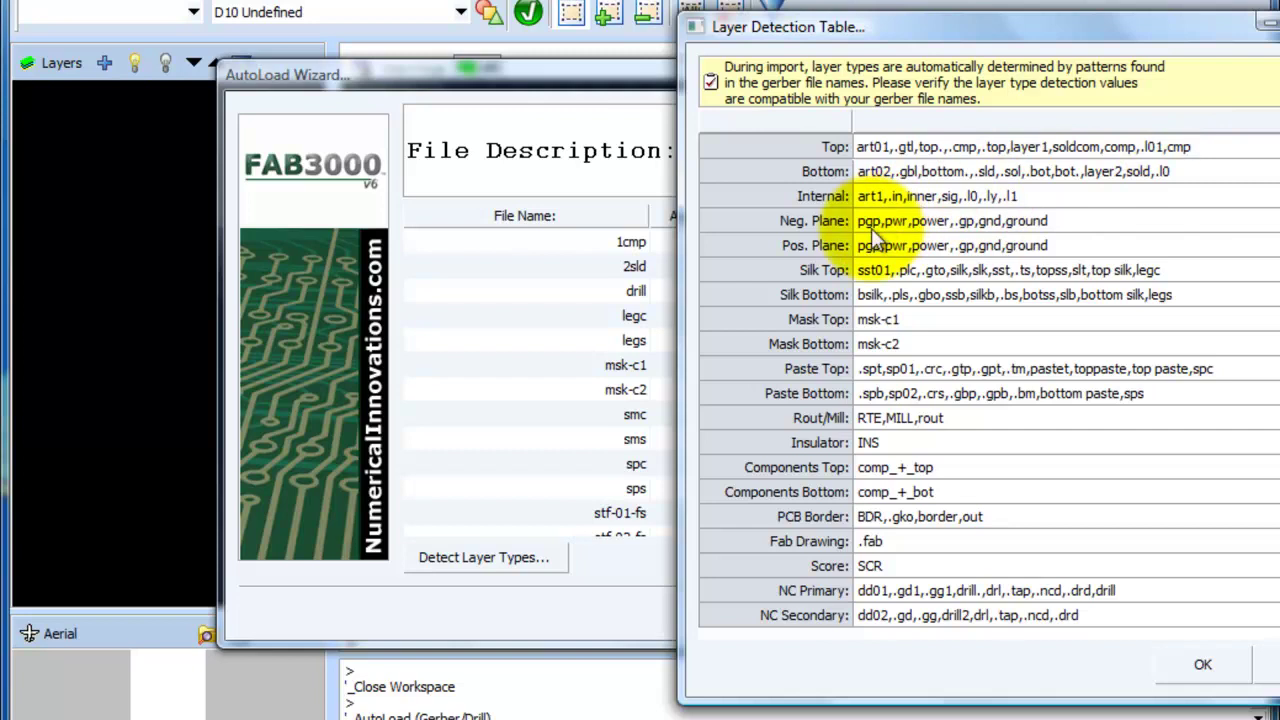
pyautogui.click(1178, 172)
pyautogui.click(1178, 172)
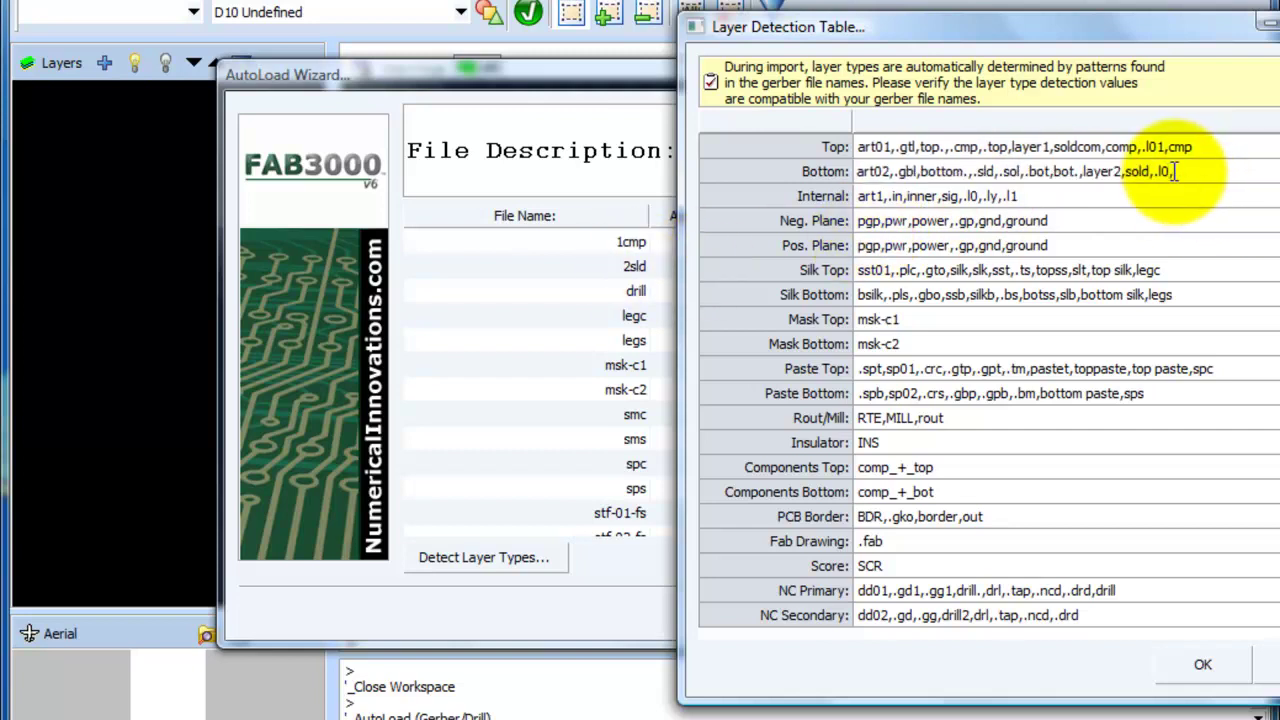
pyautogui.write(',sld')
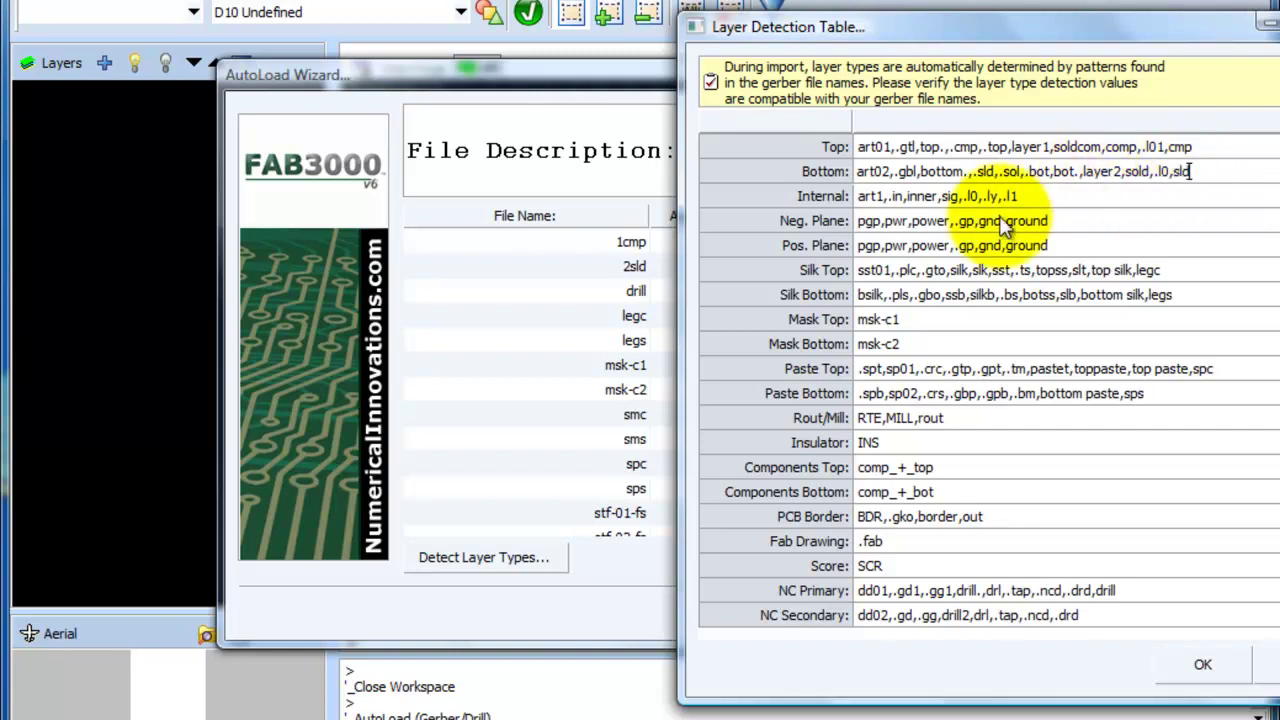
pyautogui.click(1203, 662)
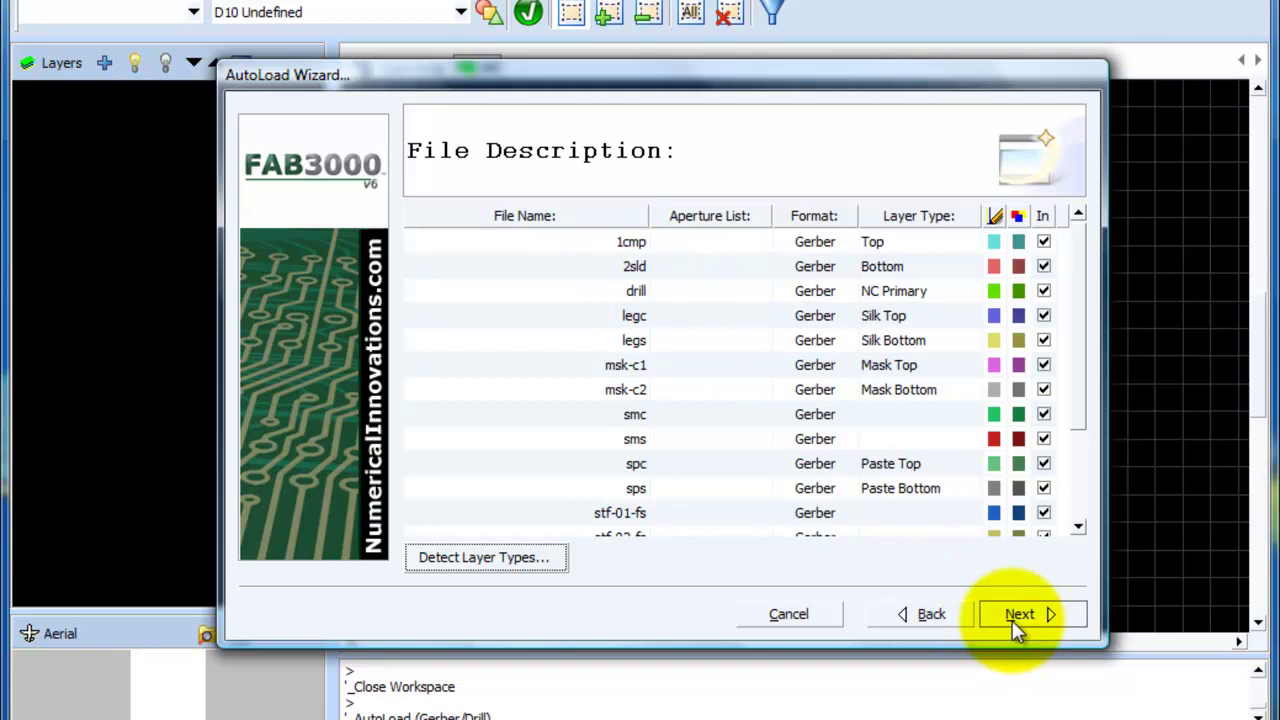
# Re-detect layer types so 1cmp is Top and 2sld is Bottom, then finish the import
pyautogui.click(932, 615)
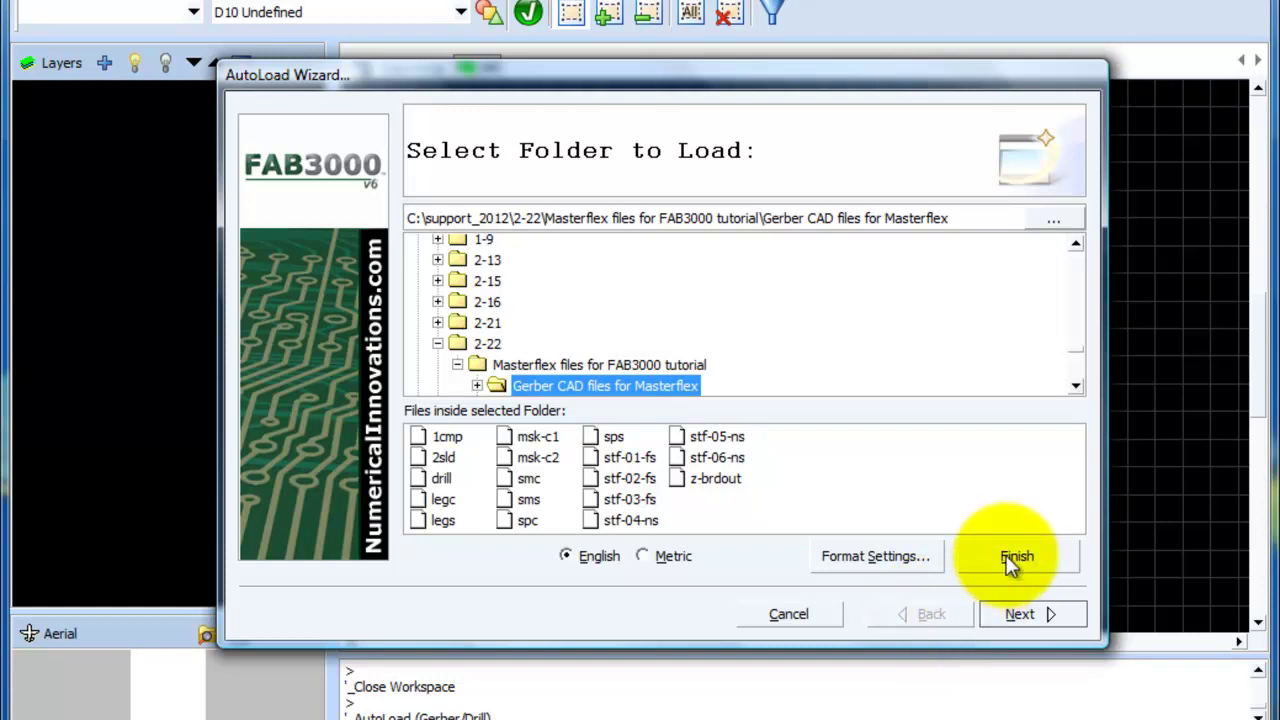
pyautogui.click(1020, 614)
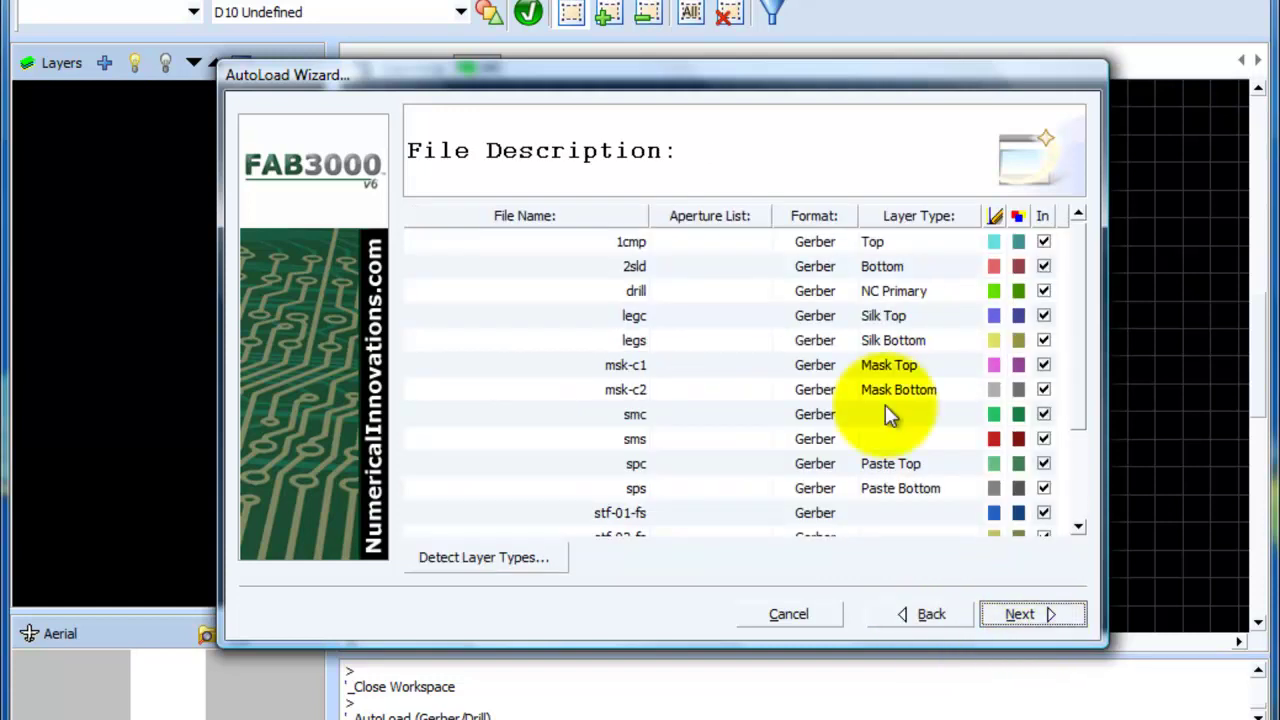
pyautogui.click(1016, 613)
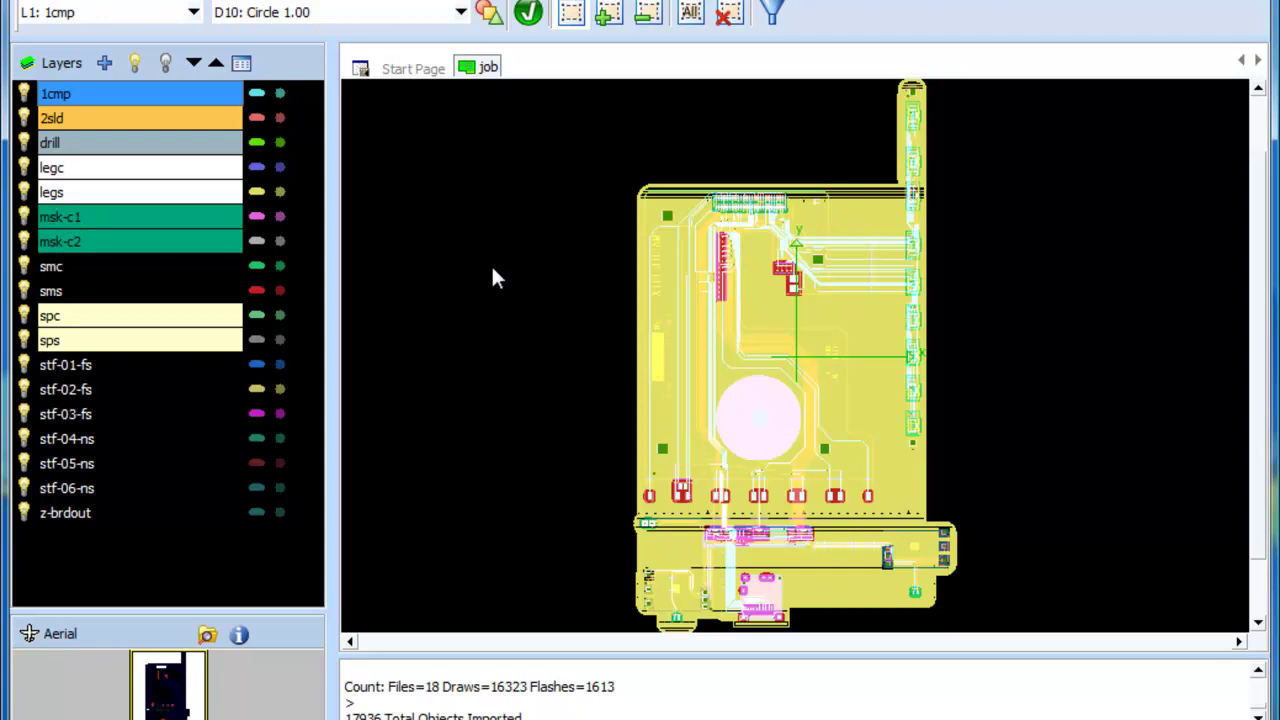
# Make 2sld active, then switch back and forth between the smc and sms layers
pyautogui.click(163, 118)
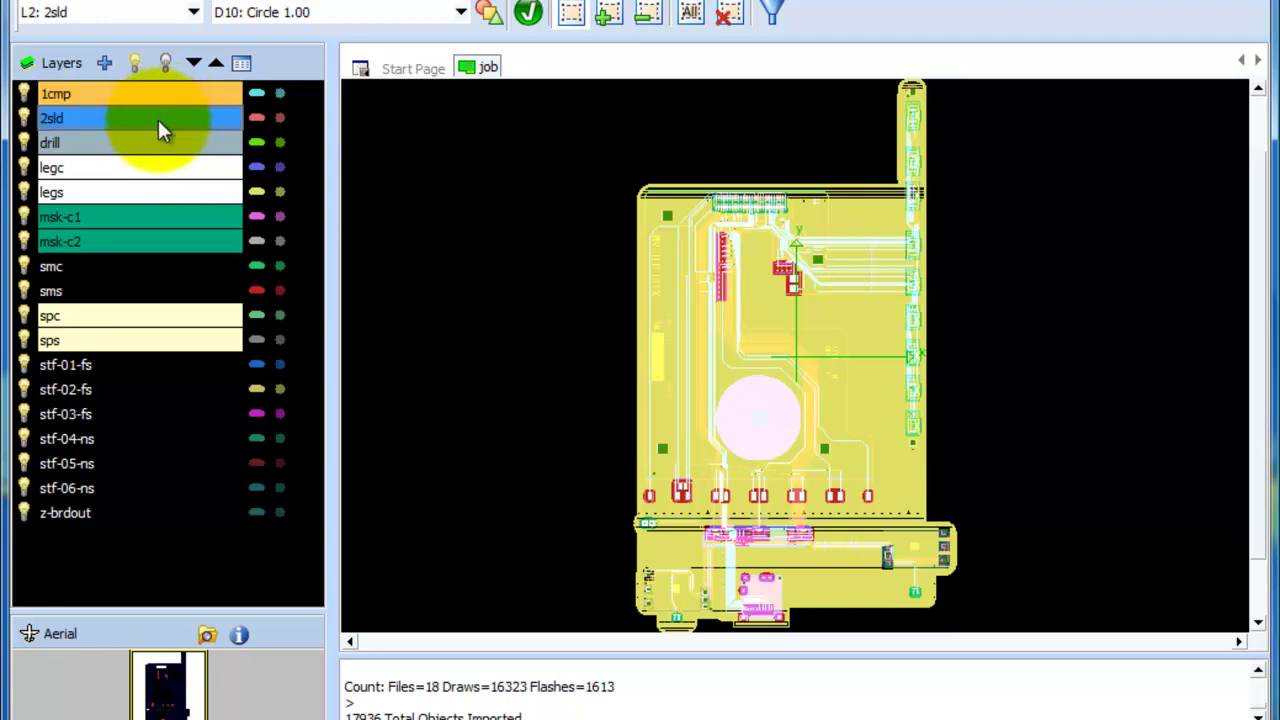
pyautogui.click(122, 268)
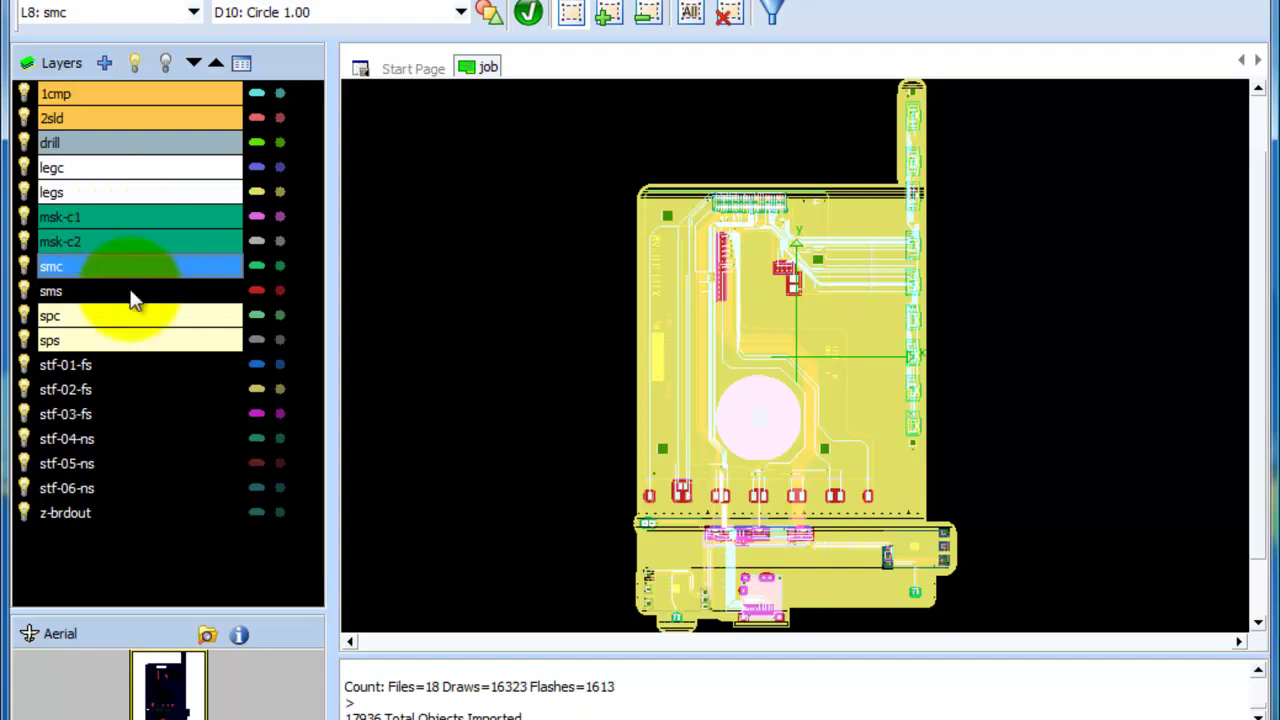
pyautogui.click(57, 292)
pyautogui.click(61, 268)
pyautogui.click(60, 292)
pyautogui.click(70, 265)
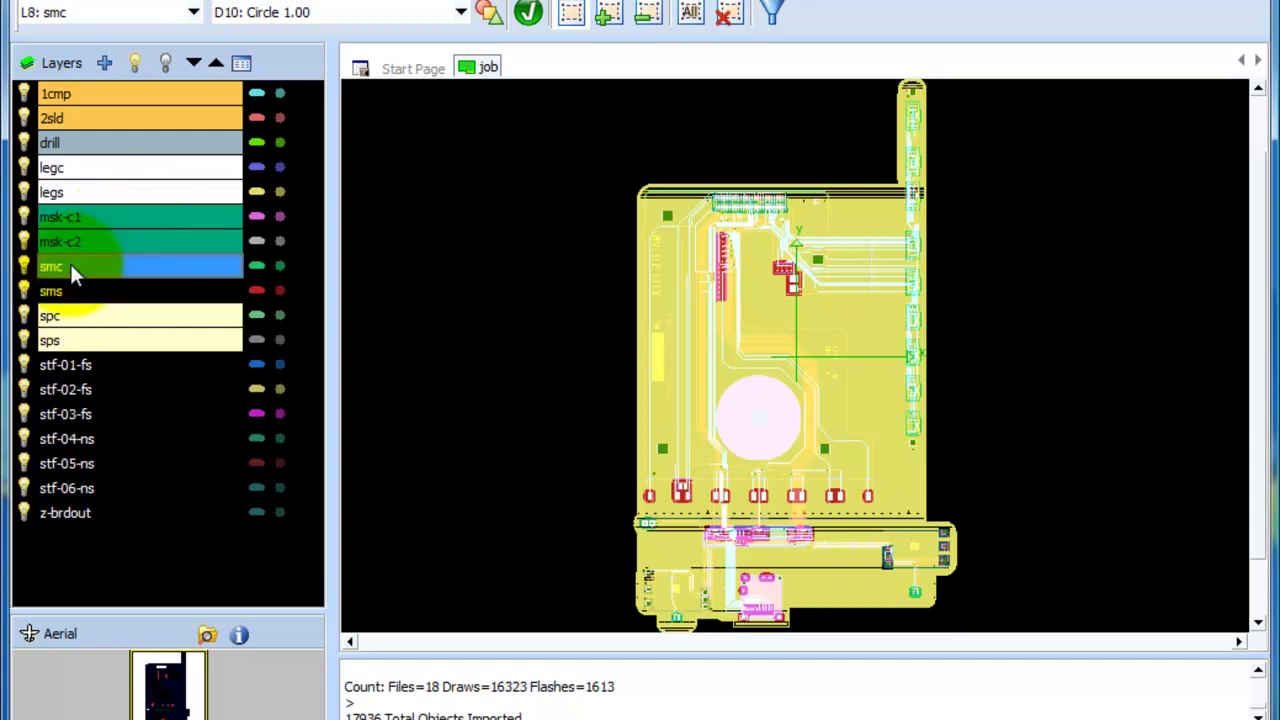
pyautogui.click(72, 284)
pyautogui.click(85, 267)
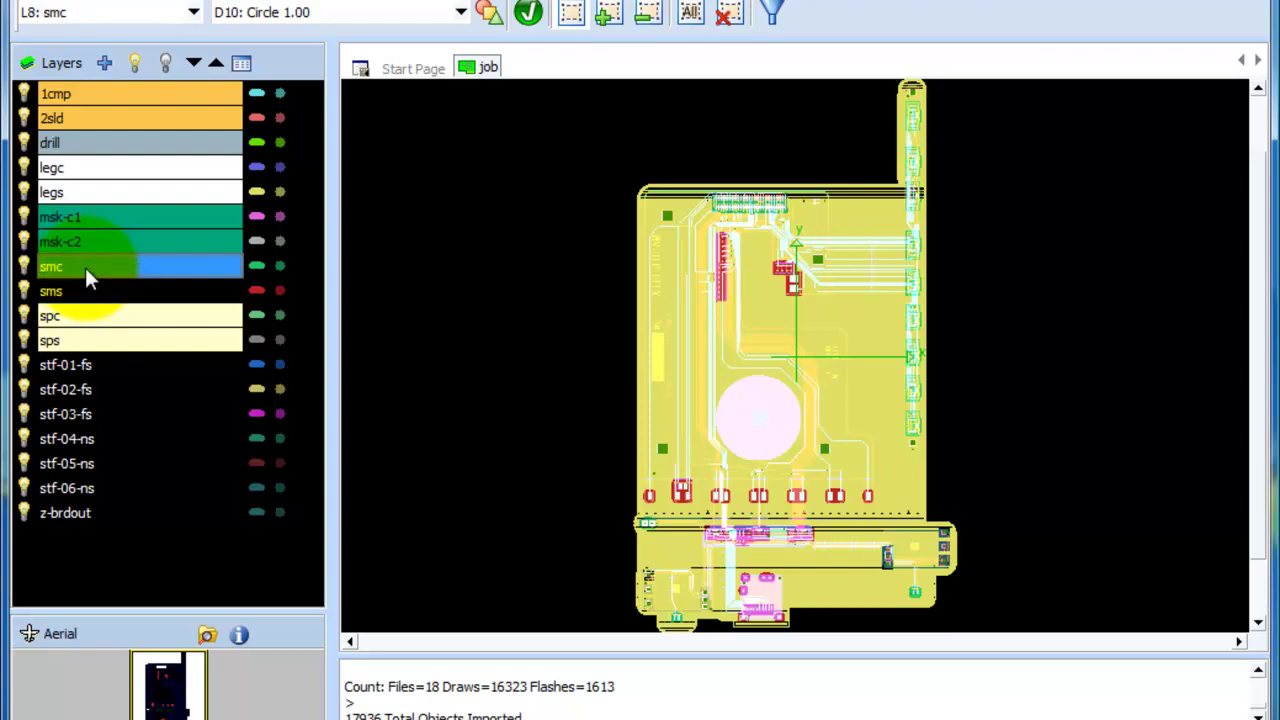
# Display the smc solder mask layer alone, then reselect sms and smc
pyautogui.doubleClick(85, 267)
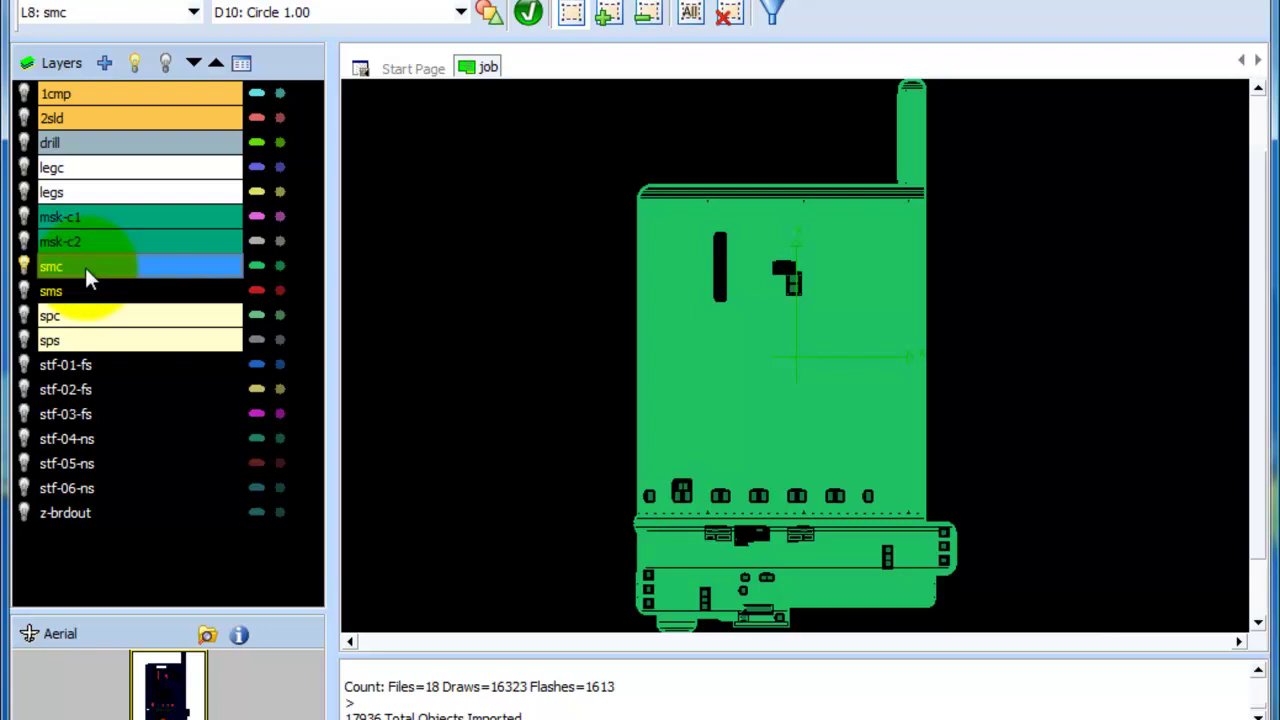
pyautogui.click(80, 294)
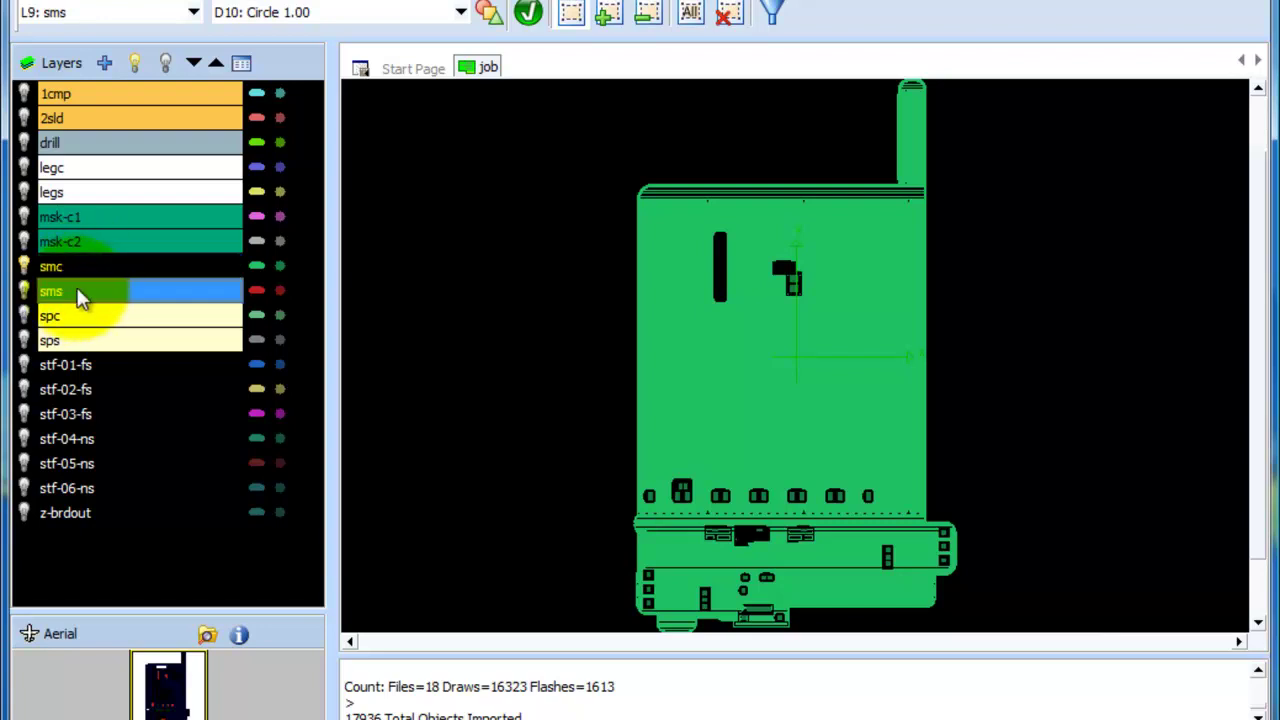
pyautogui.click(90, 270)
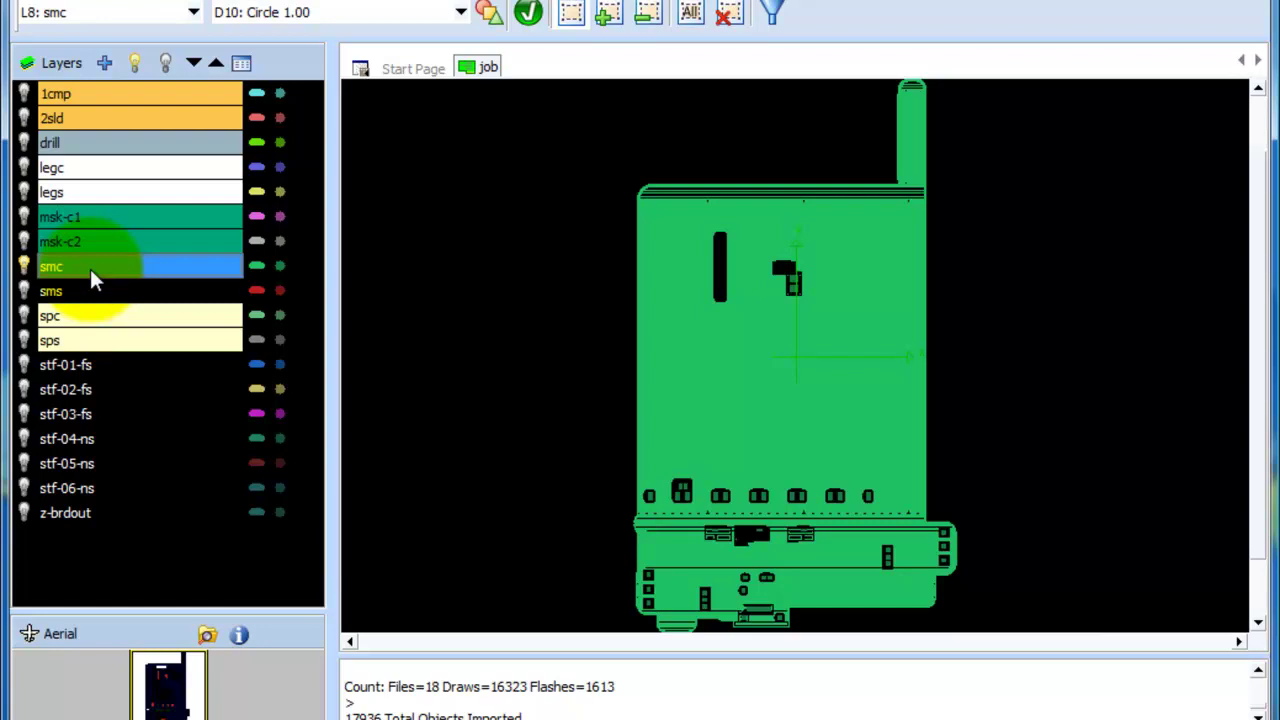
# Assign a layer type to the smc layer from its context menu
pyautogui.rightClick(90, 269)
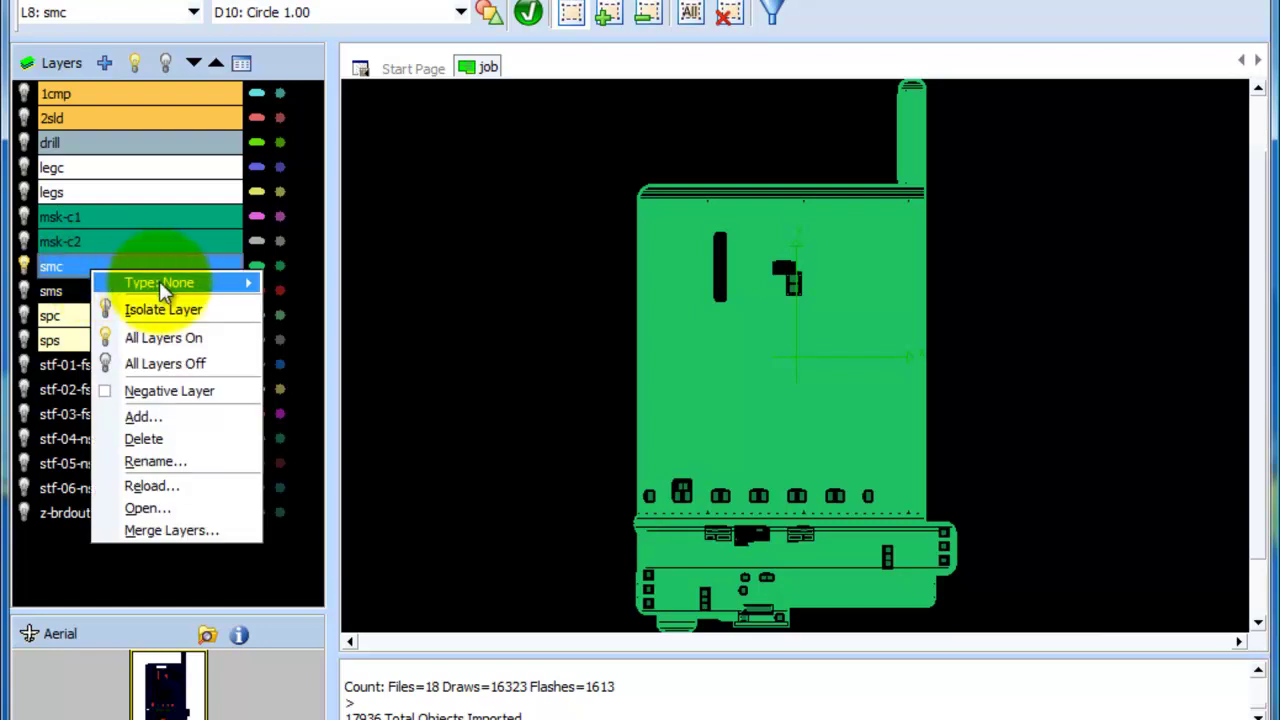
pyautogui.moveTo(159, 281)
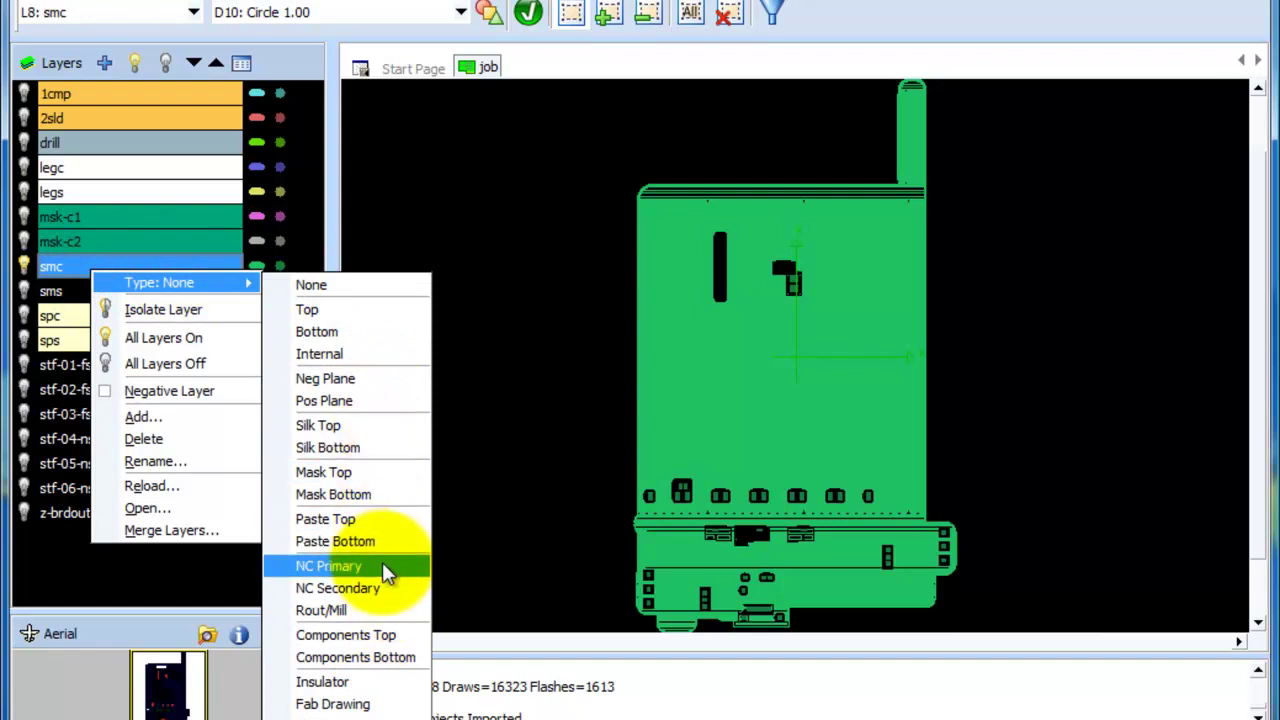
pyautogui.click(366, 400)
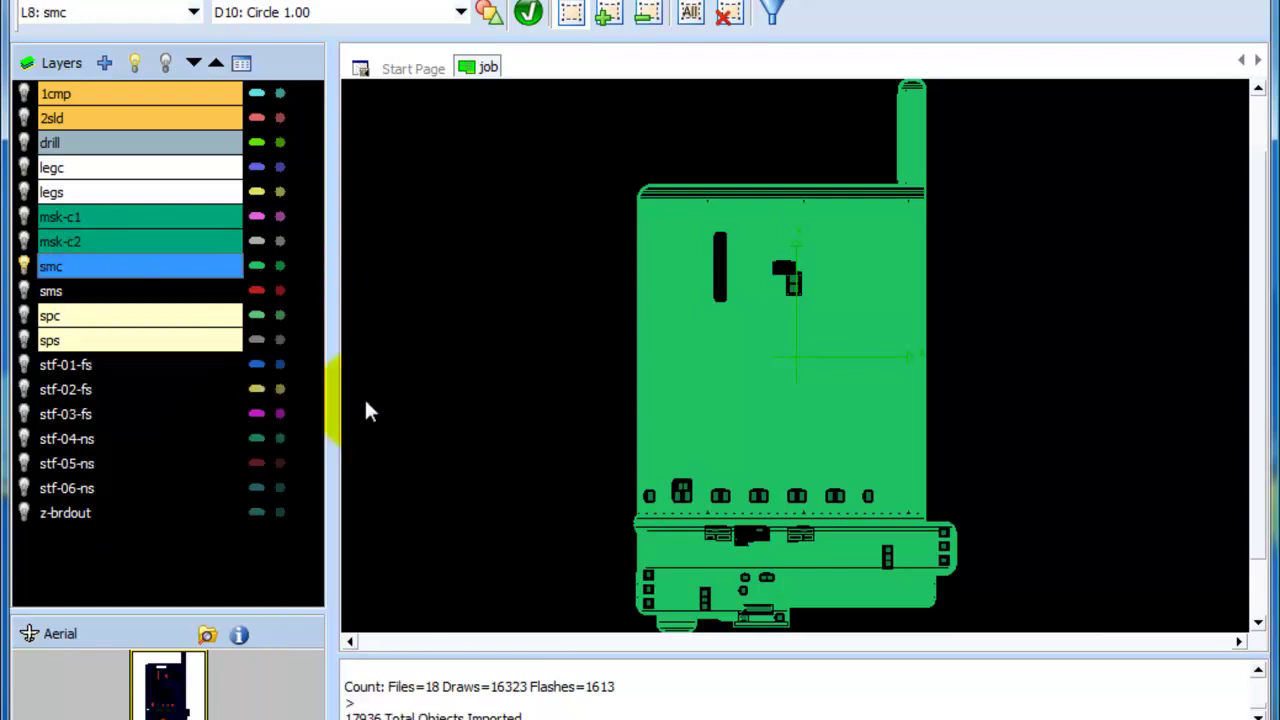
# Show sms alone, set its type to Pos Plane, and make stf-01-fs the working layer
pyautogui.click(171, 291)
pyautogui.rightClick(175, 295)
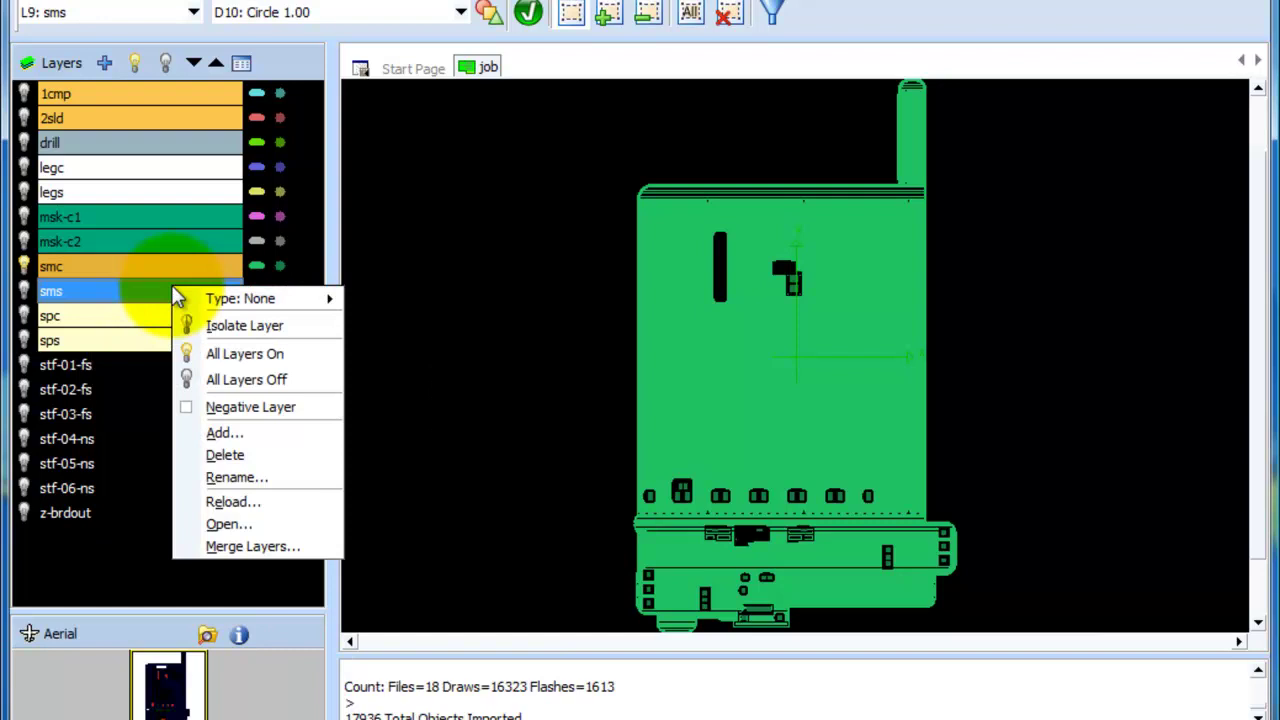
pyautogui.click(137, 290)
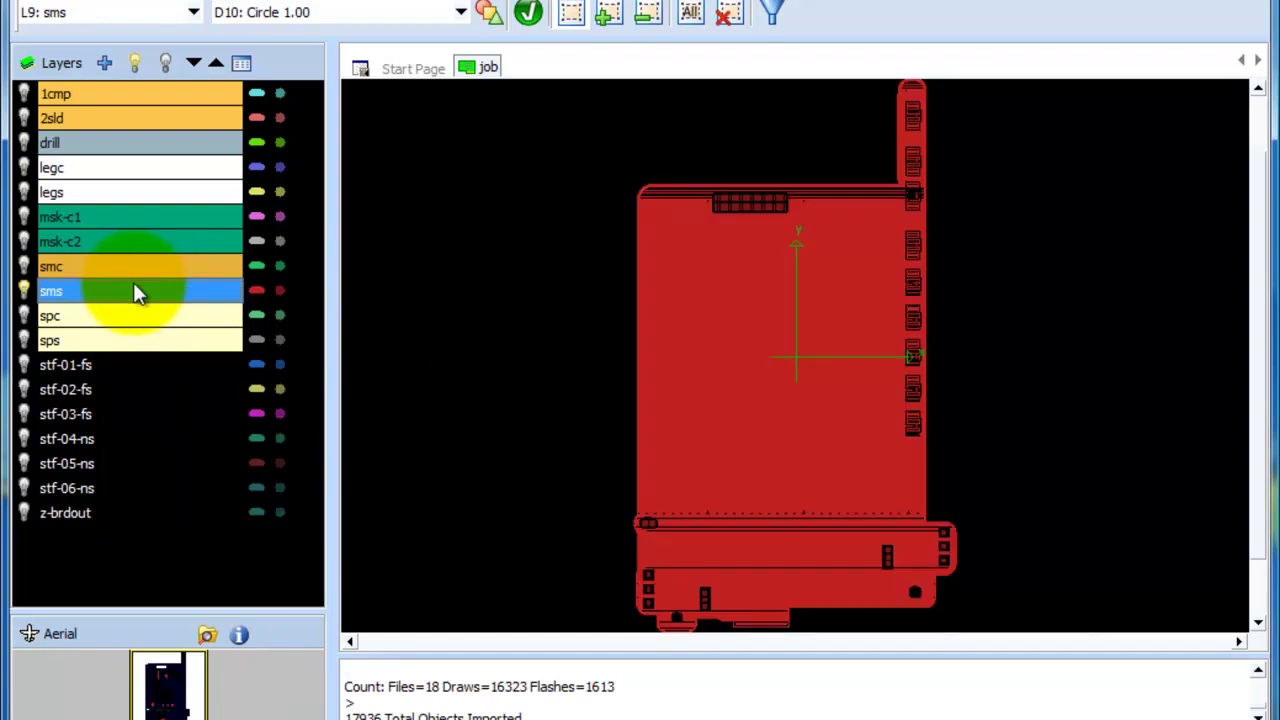
pyautogui.rightClick(135, 284)
pyautogui.moveTo(251, 294)
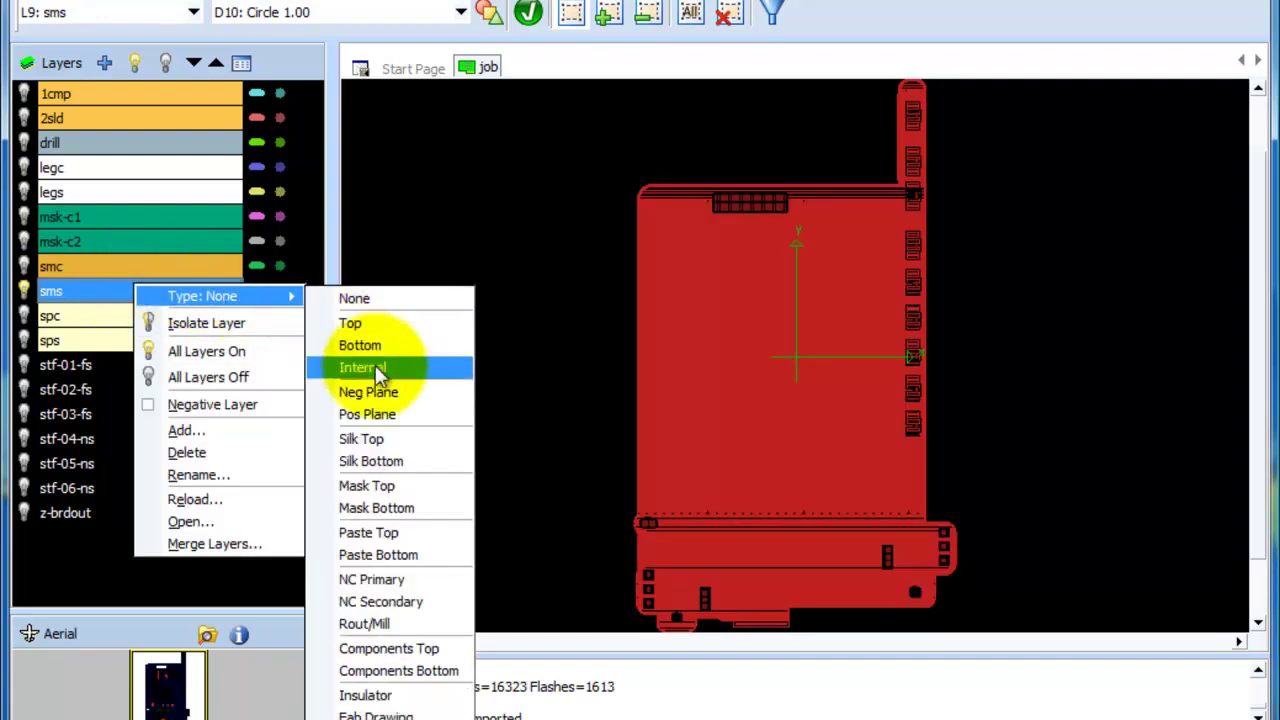
pyautogui.click(387, 409)
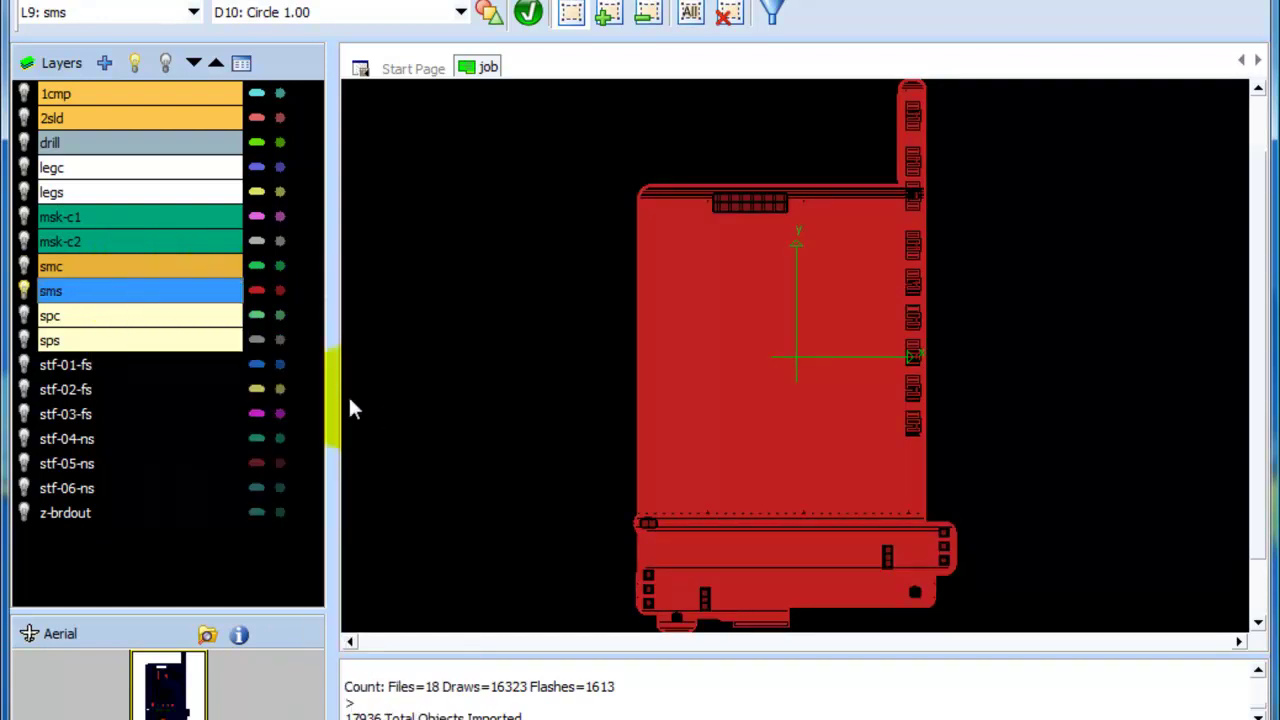
pyautogui.click(80, 366)
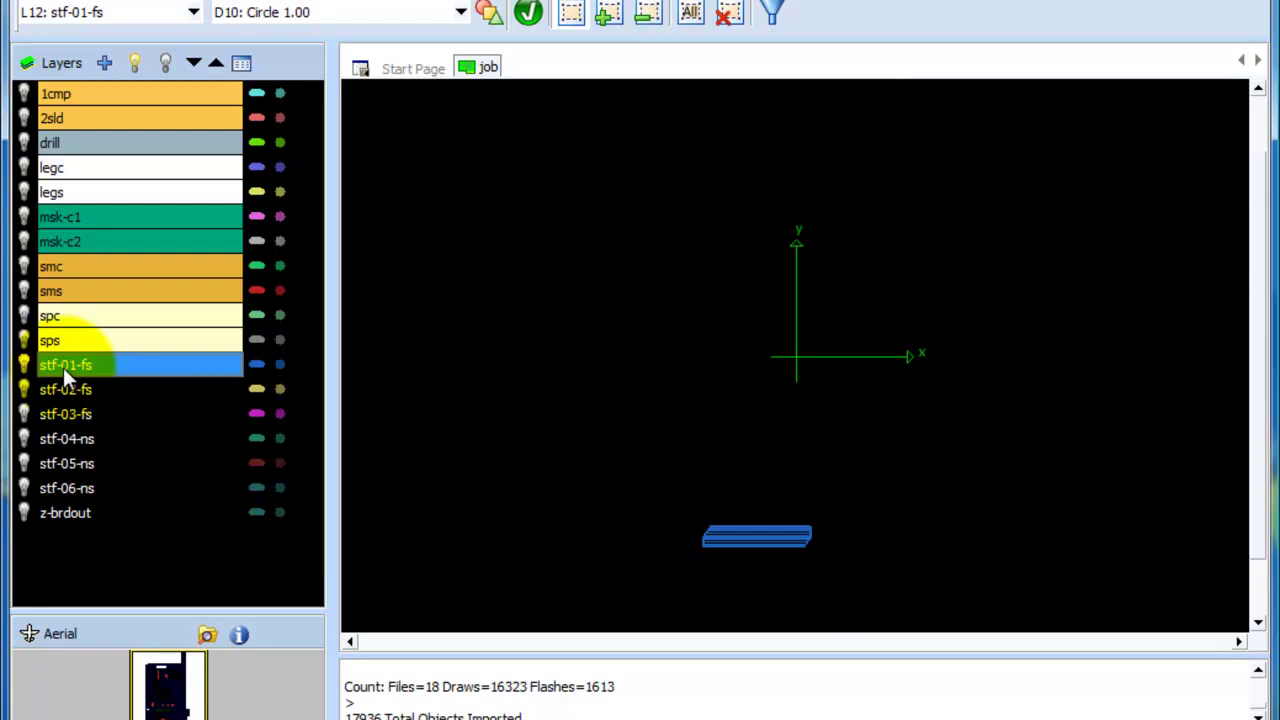
pyautogui.rightClick(63, 367)
pyautogui.moveTo(120, 383)
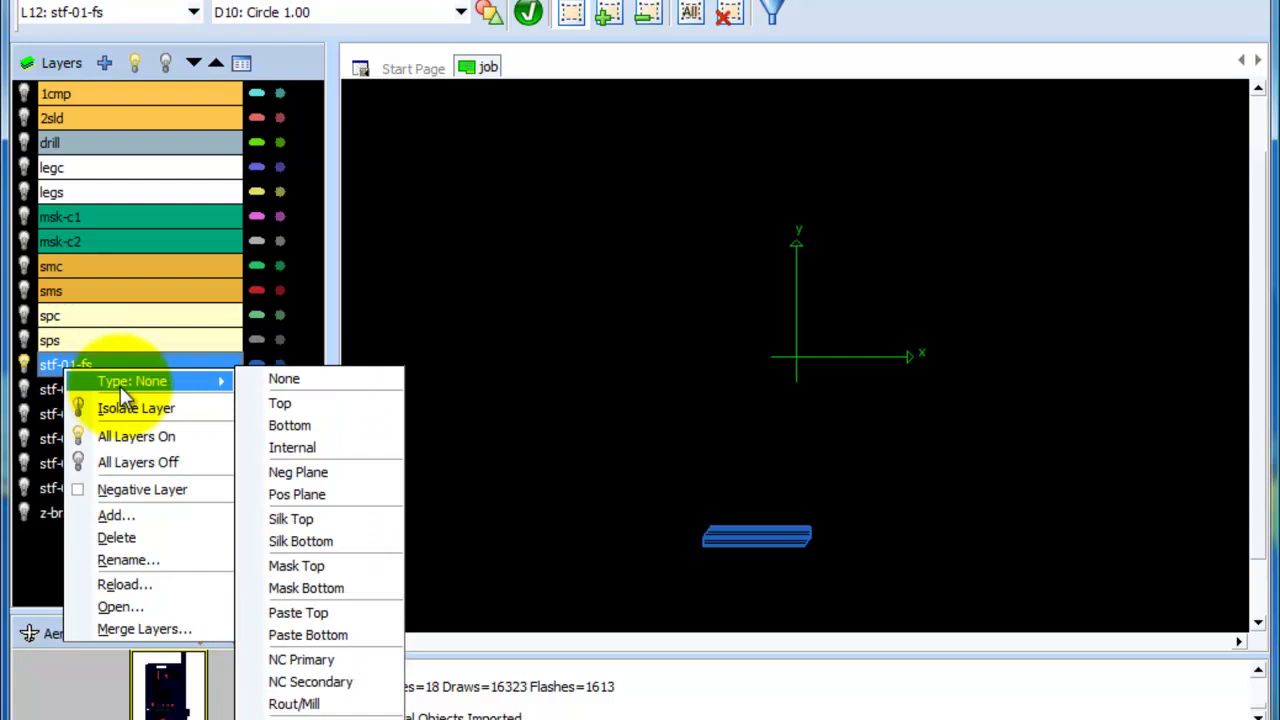
pyautogui.click(291, 494)
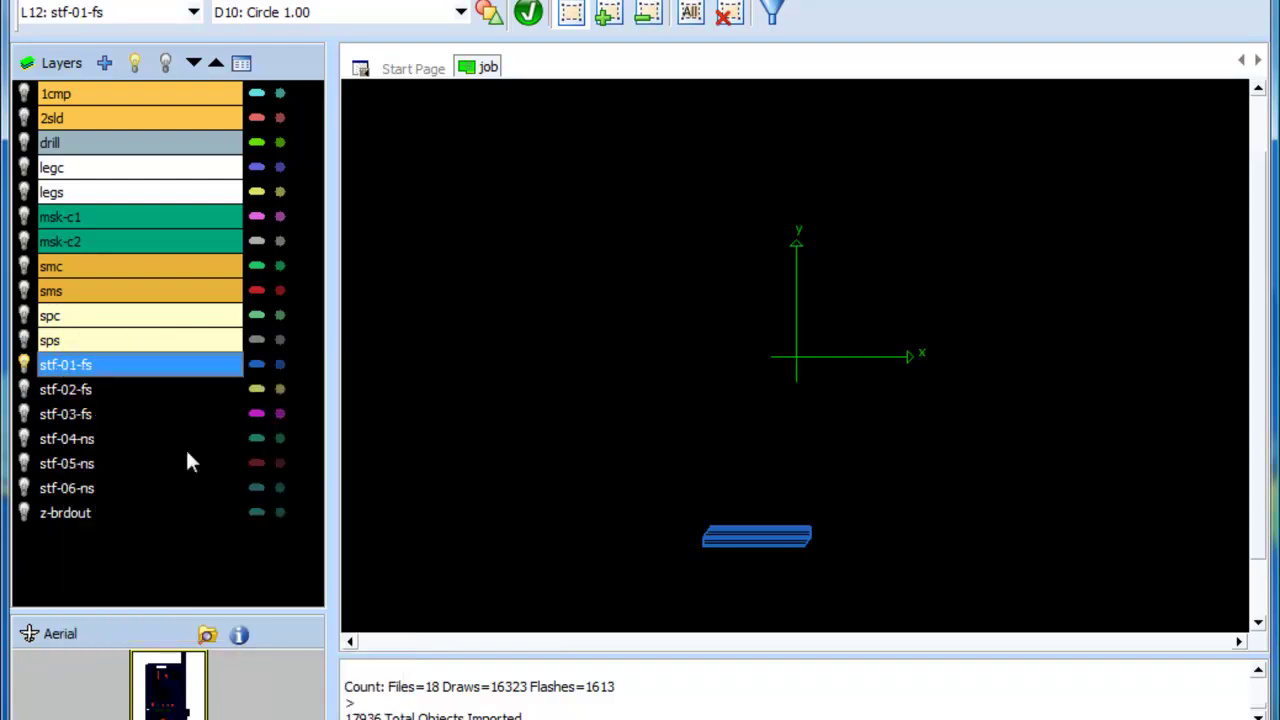
pyautogui.rightClick(114, 397)
pyautogui.moveTo(215, 414)
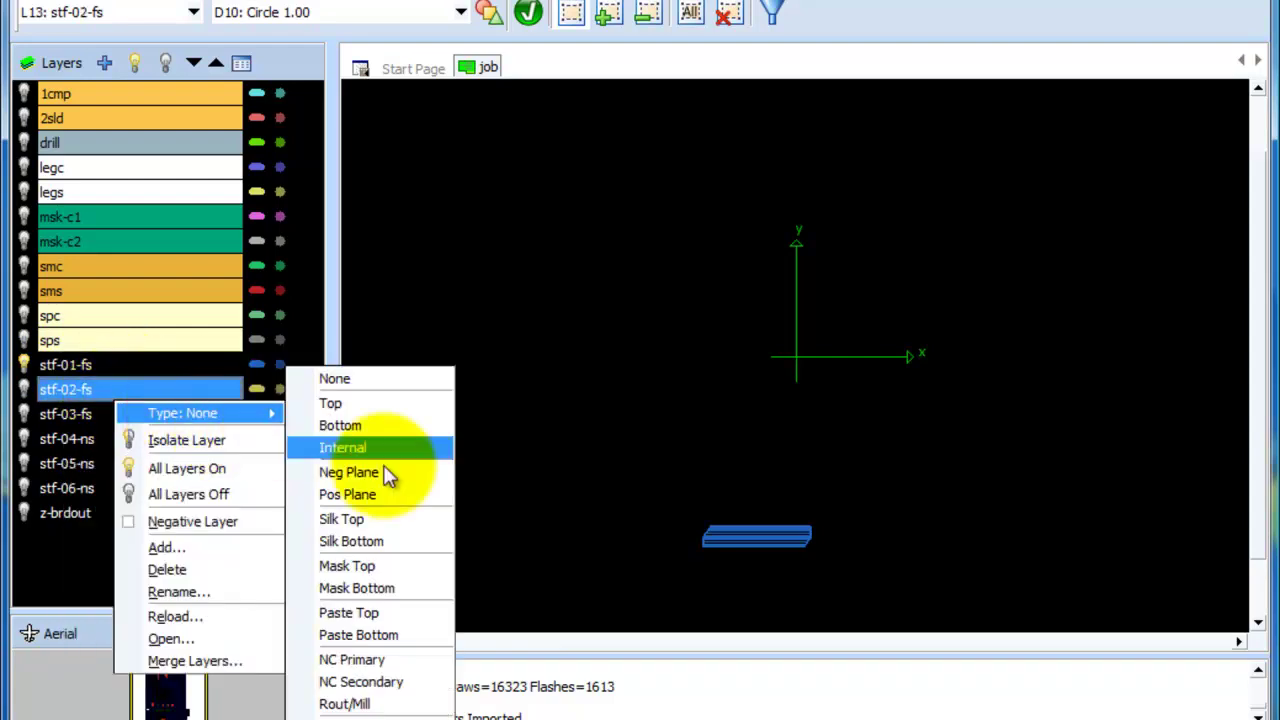
pyautogui.click(348, 472)
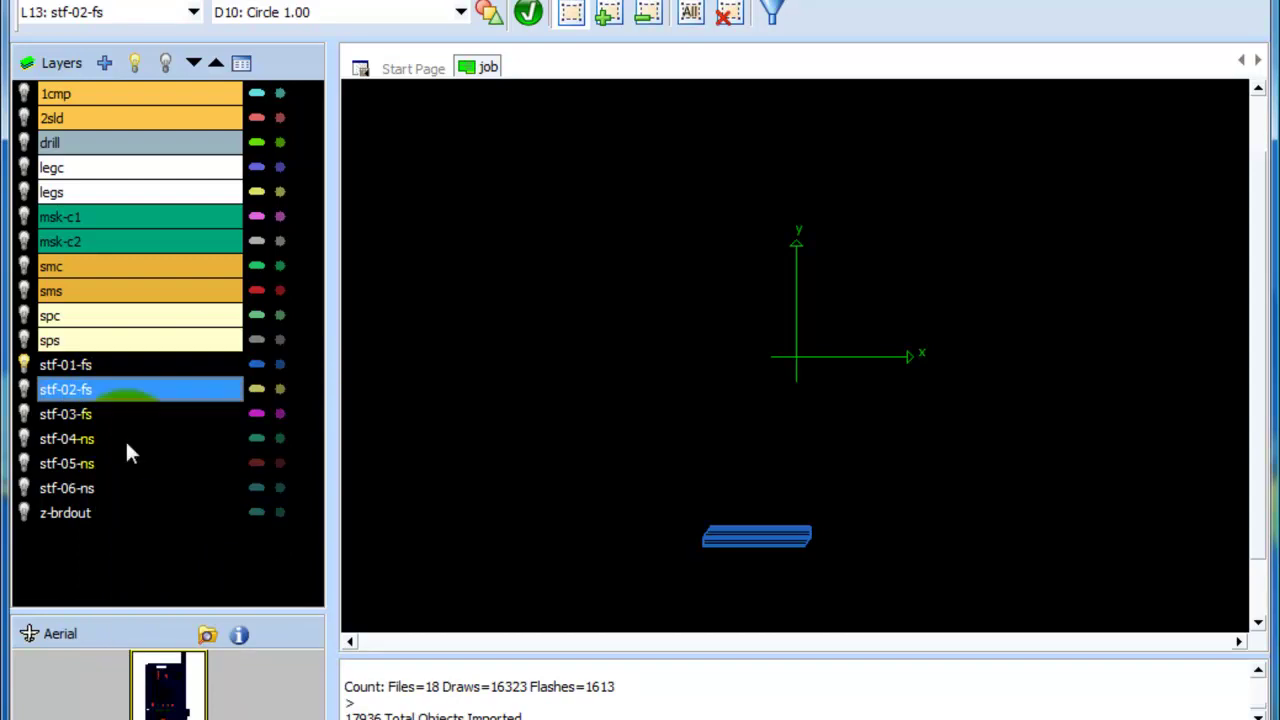
pyautogui.click(108, 410)
pyautogui.rightClick(108, 410)
pyautogui.moveTo(175, 421)
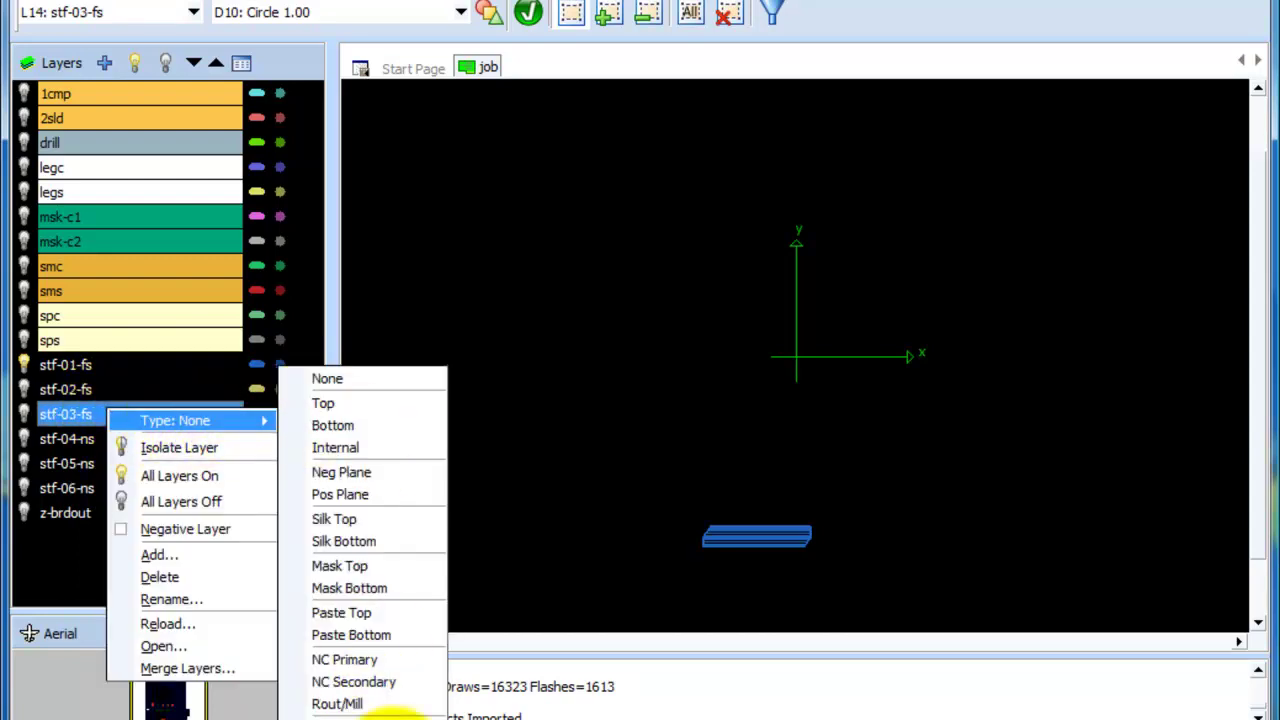
pyautogui.click(385, 710)
pyautogui.click(156, 442)
pyautogui.rightClick(156, 442)
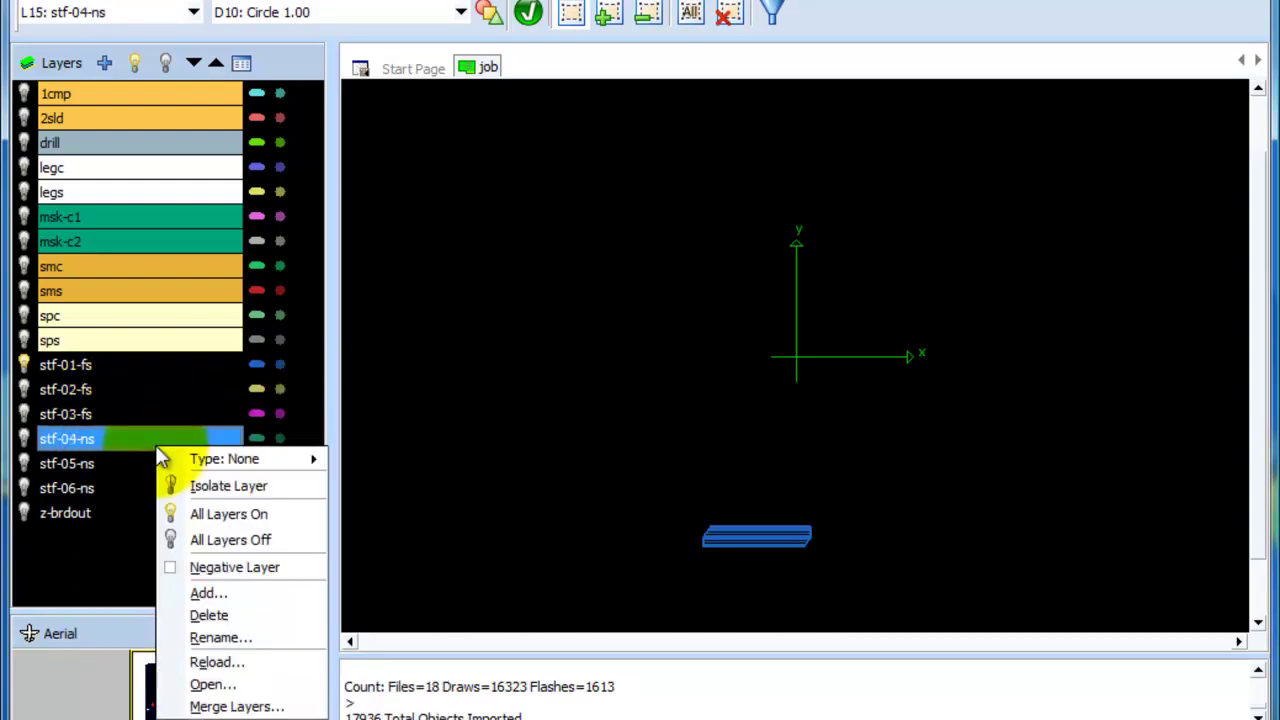
pyautogui.moveTo(260, 453)
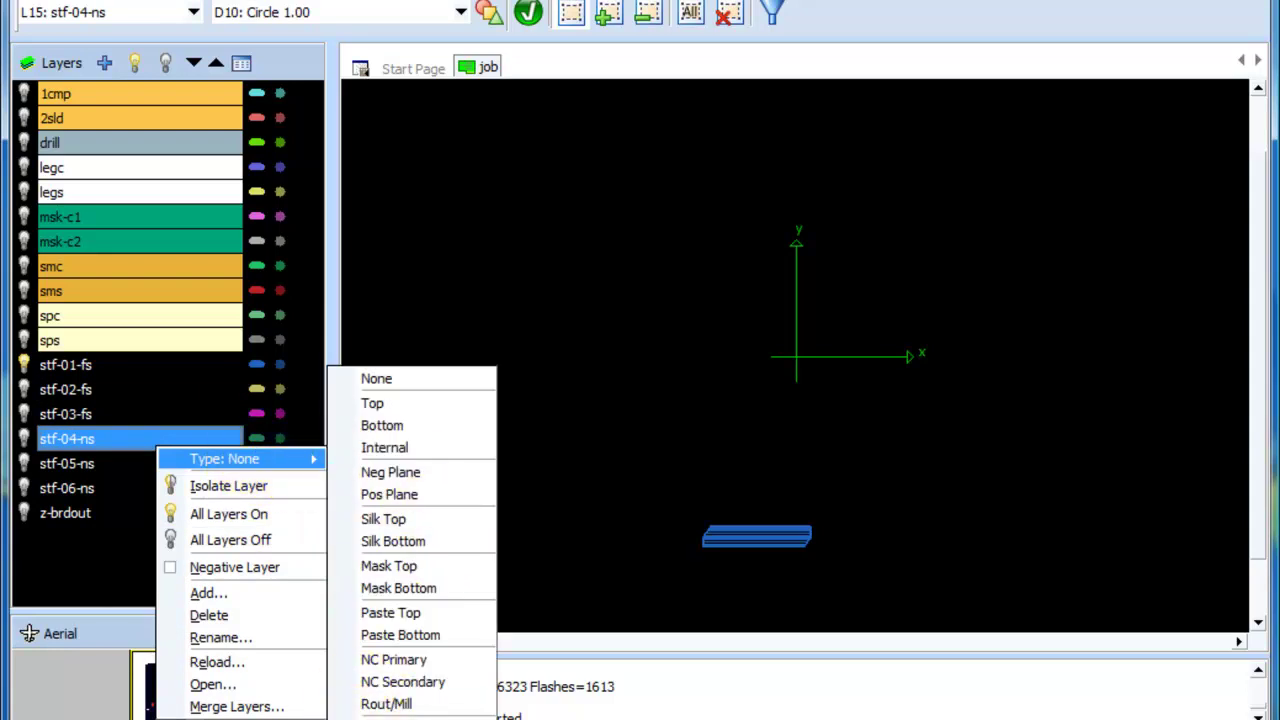
pyautogui.click(386, 704)
pyautogui.click(62, 457)
pyautogui.rightClick(62, 457)
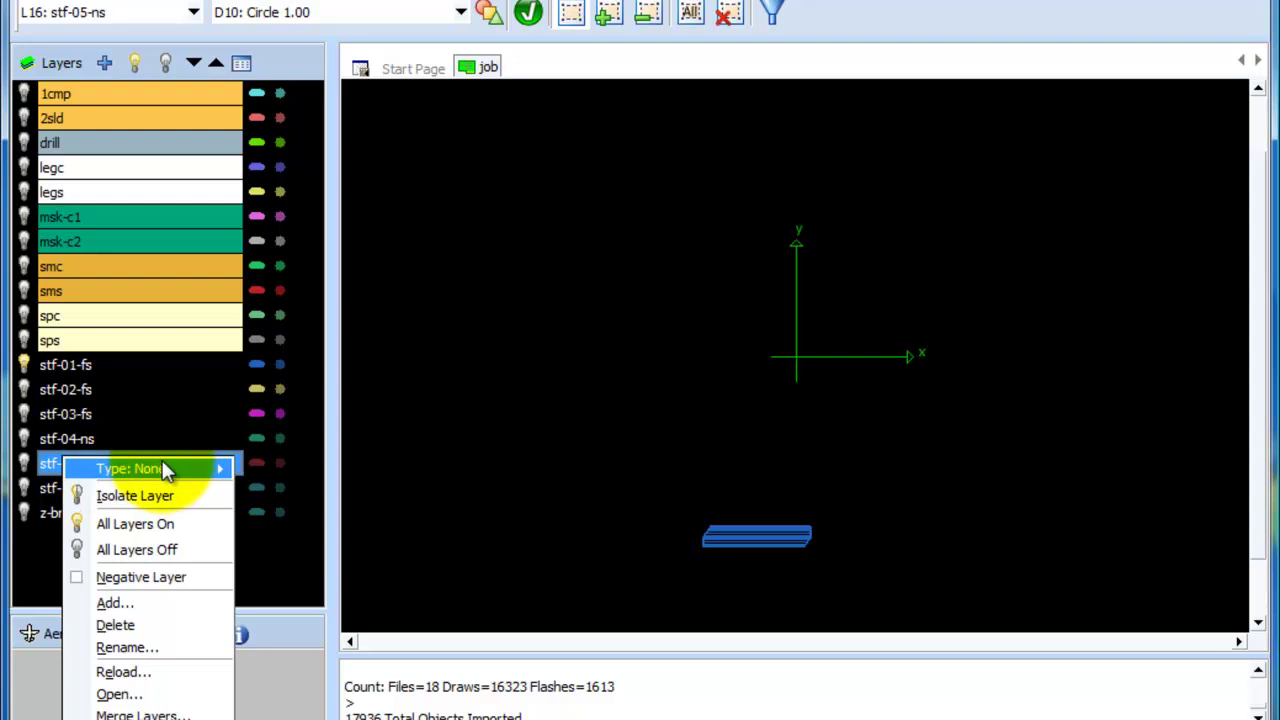
pyautogui.click(69, 483)
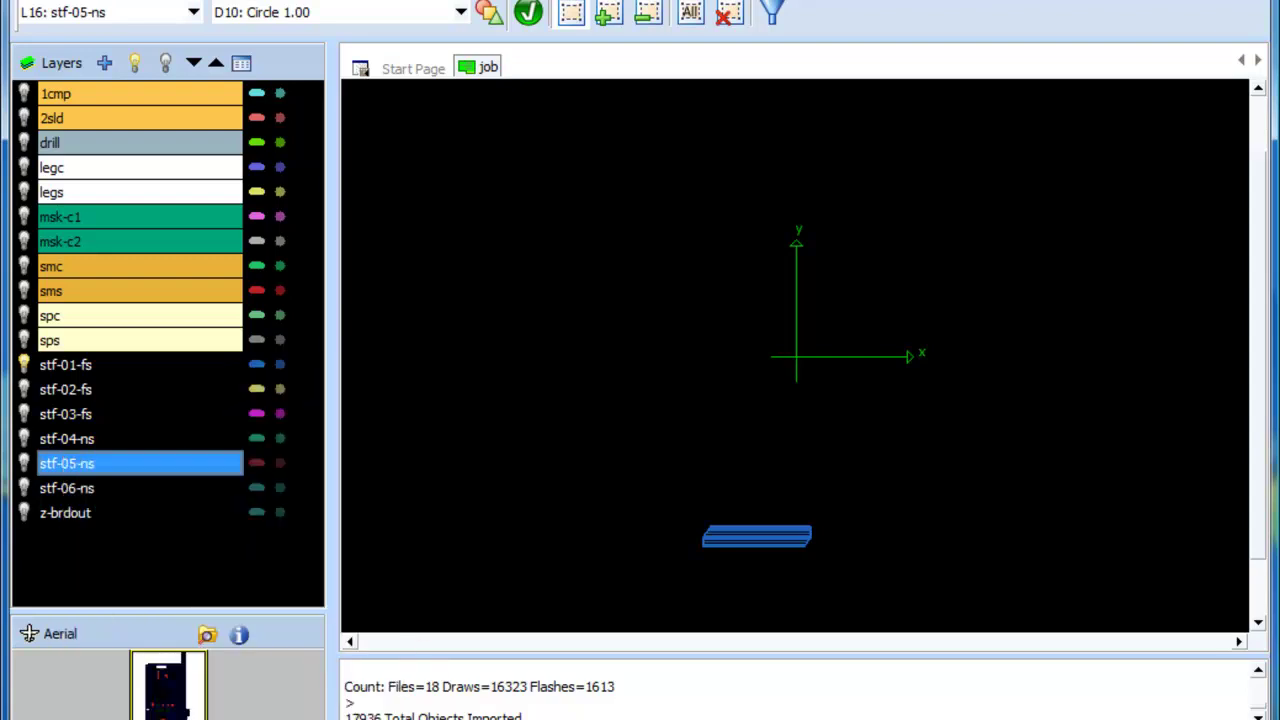
pyautogui.rightClick(69, 483)
pyautogui.moveTo(165, 492)
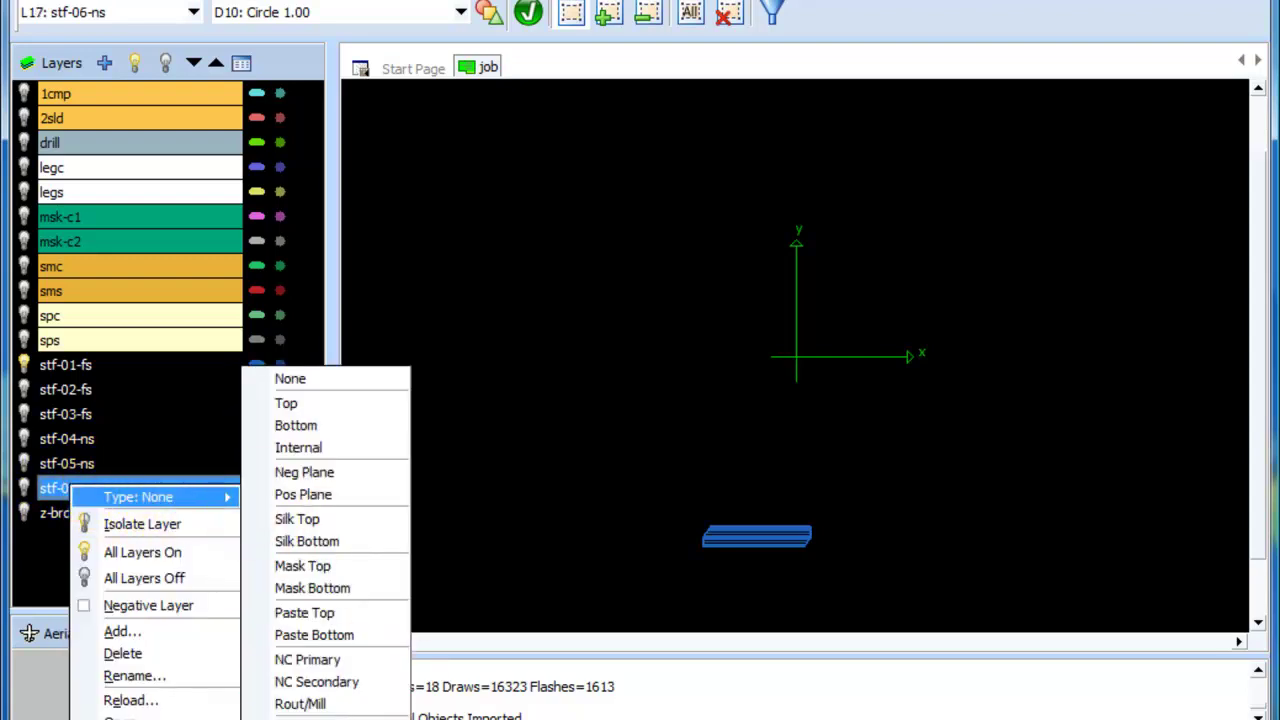
pyautogui.click(300, 704)
pyautogui.click(59, 515)
pyautogui.rightClick(59, 515)
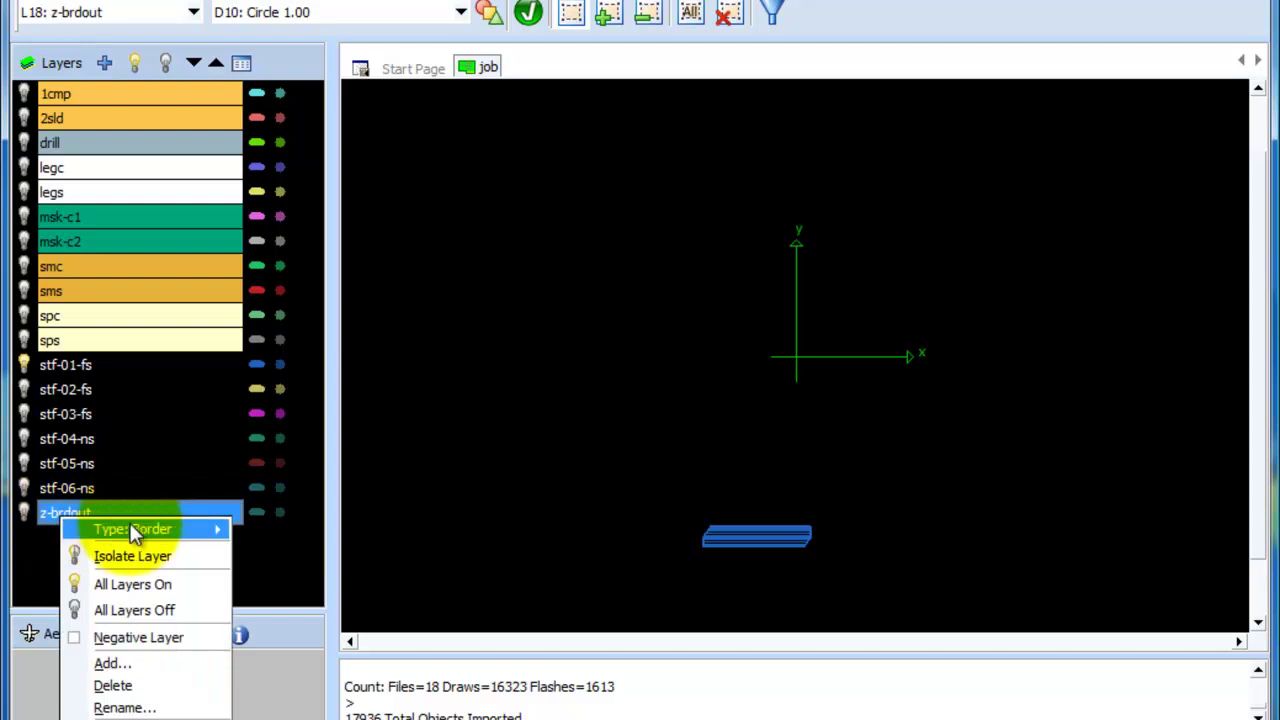
pyautogui.click(48, 515)
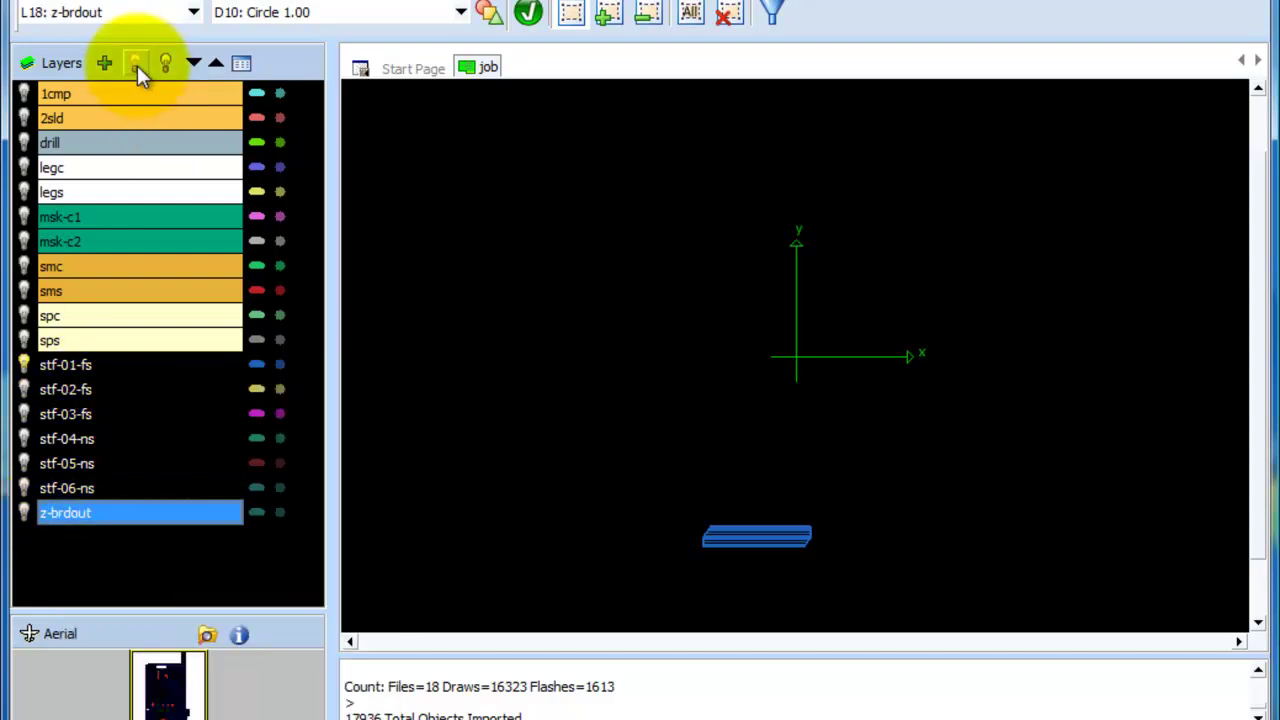
# Move the smc layer up three places in the layer stack
pyautogui.click(91, 267)
pyautogui.click(75, 95)
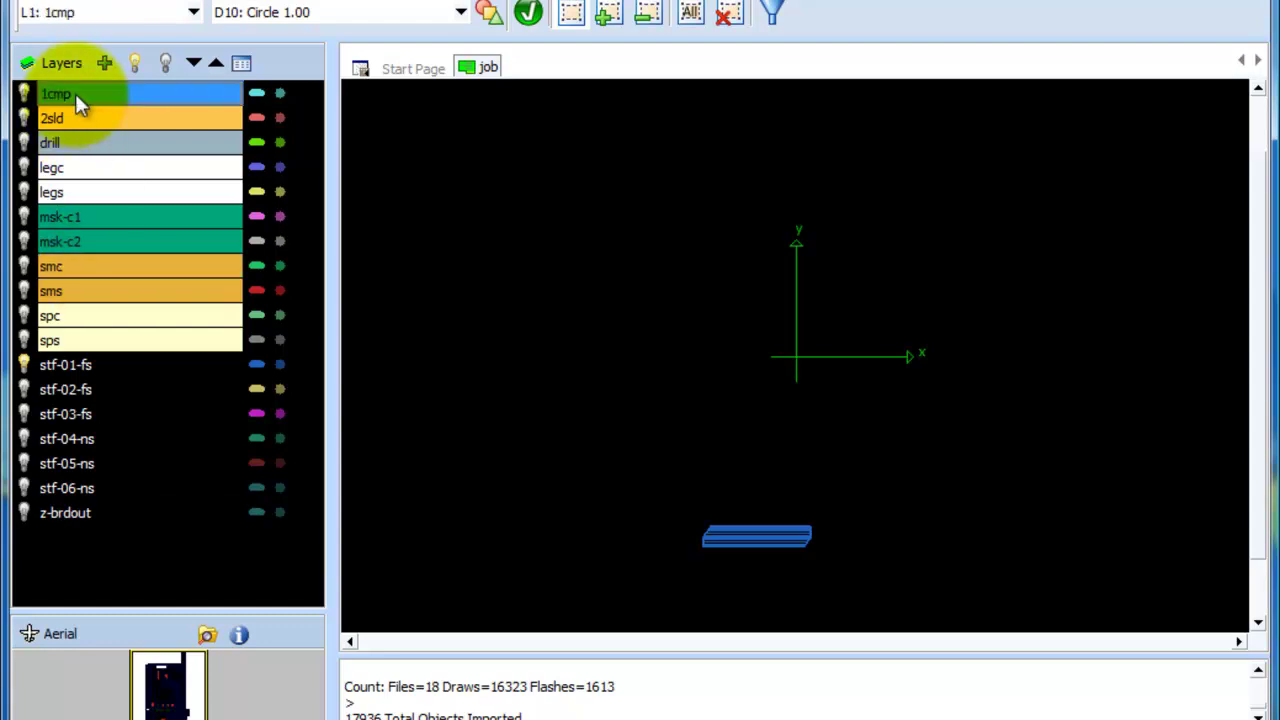
pyautogui.click(78, 116)
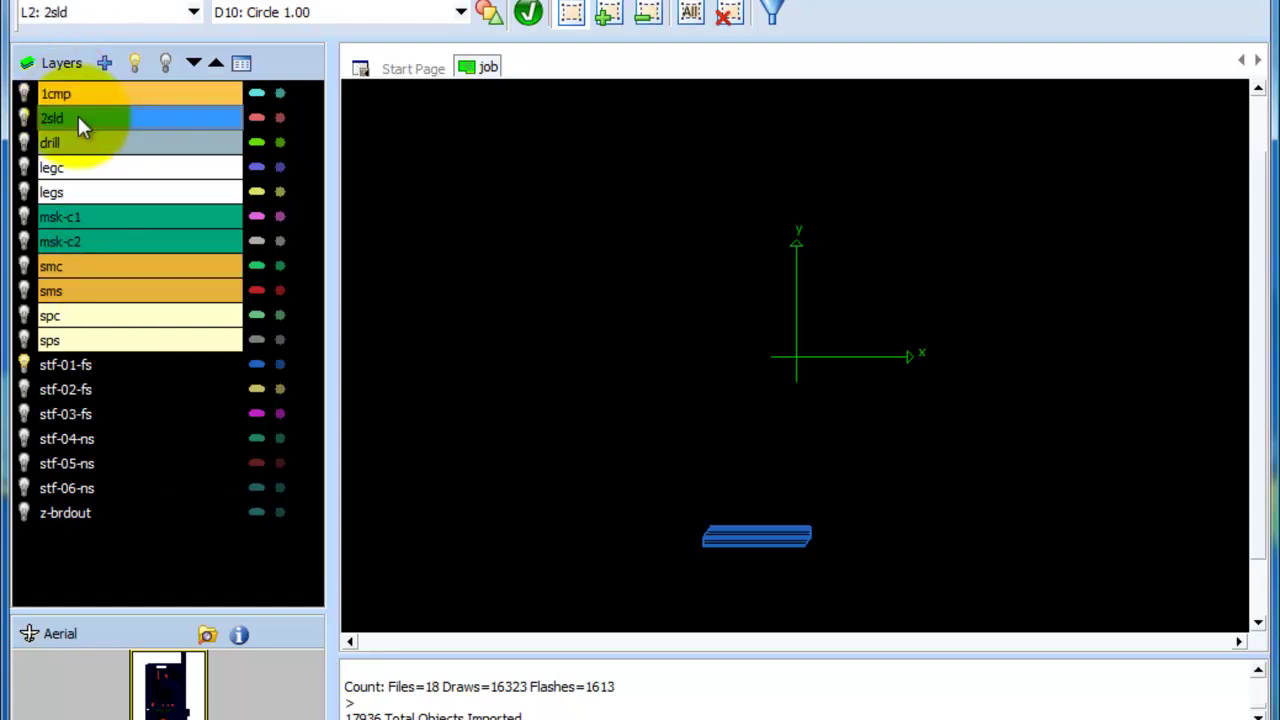
pyautogui.click(86, 266)
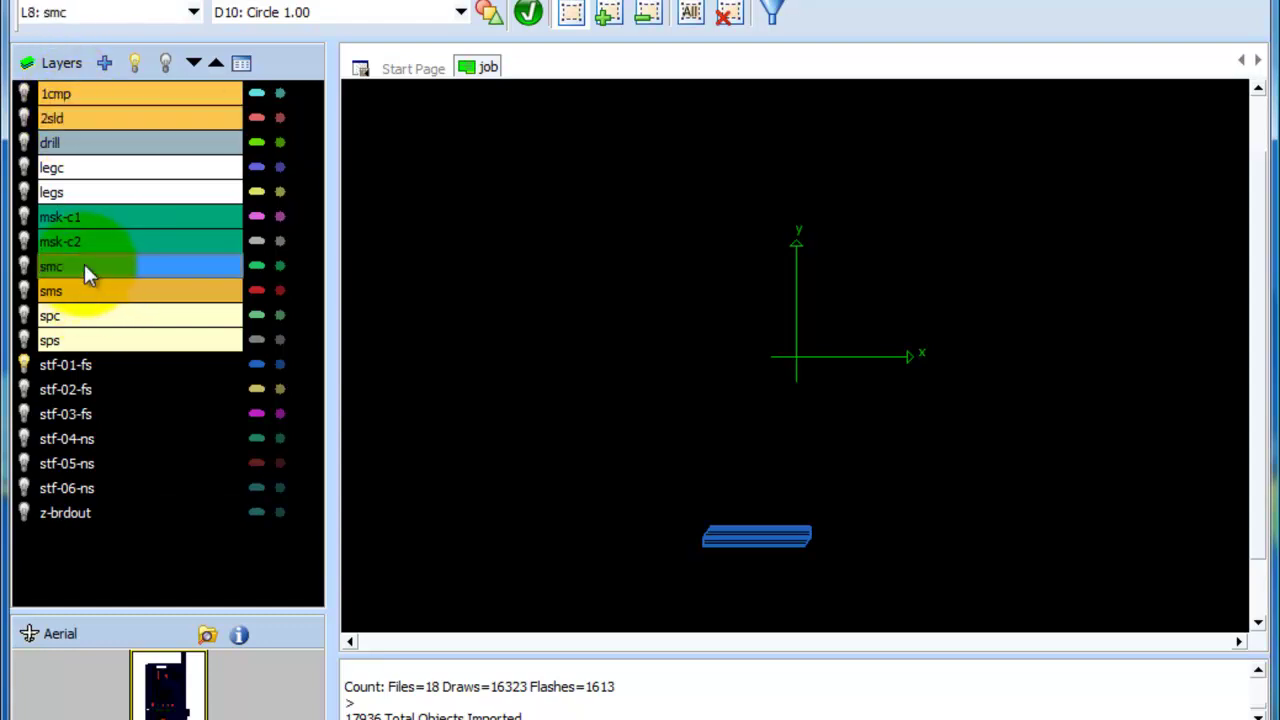
pyautogui.click(214, 62)
pyautogui.click(214, 62)
pyautogui.click(214, 62)
pyautogui.click(214, 62)
pyautogui.click(214, 62)
pyautogui.click(214, 62)
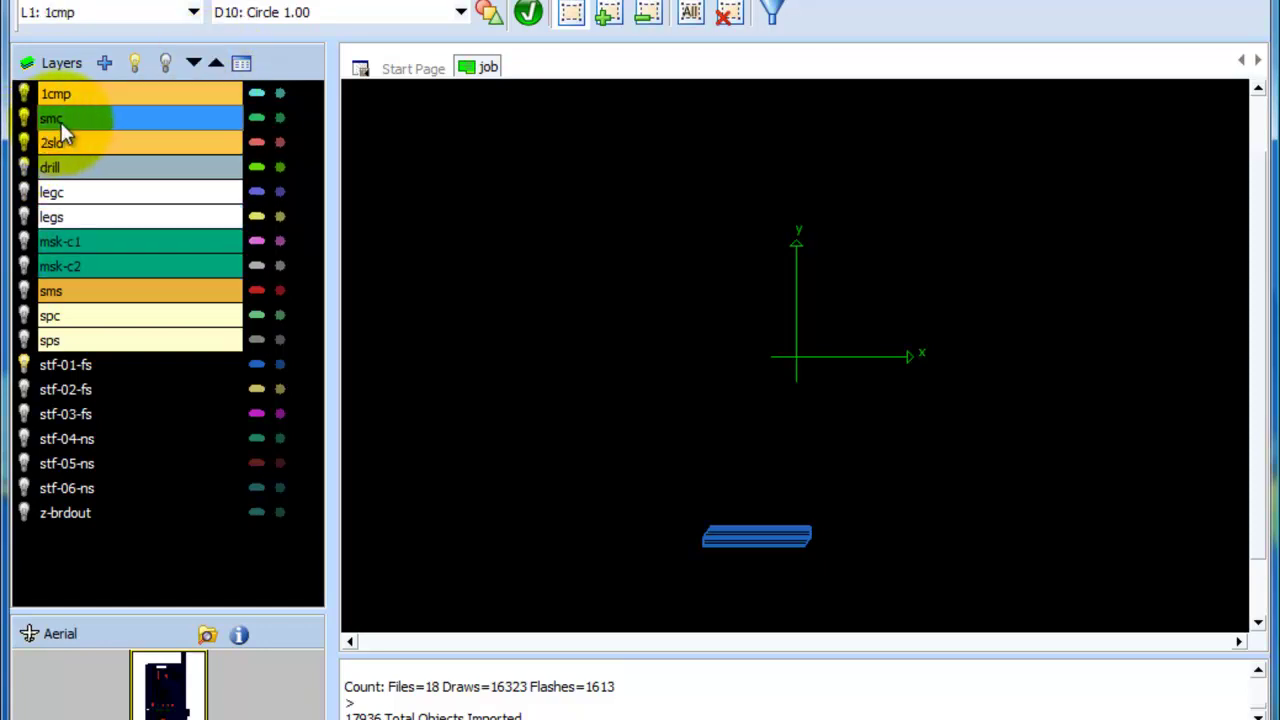
# Raise the sms layer four places so it sits above 2sld
pyautogui.click(84, 289)
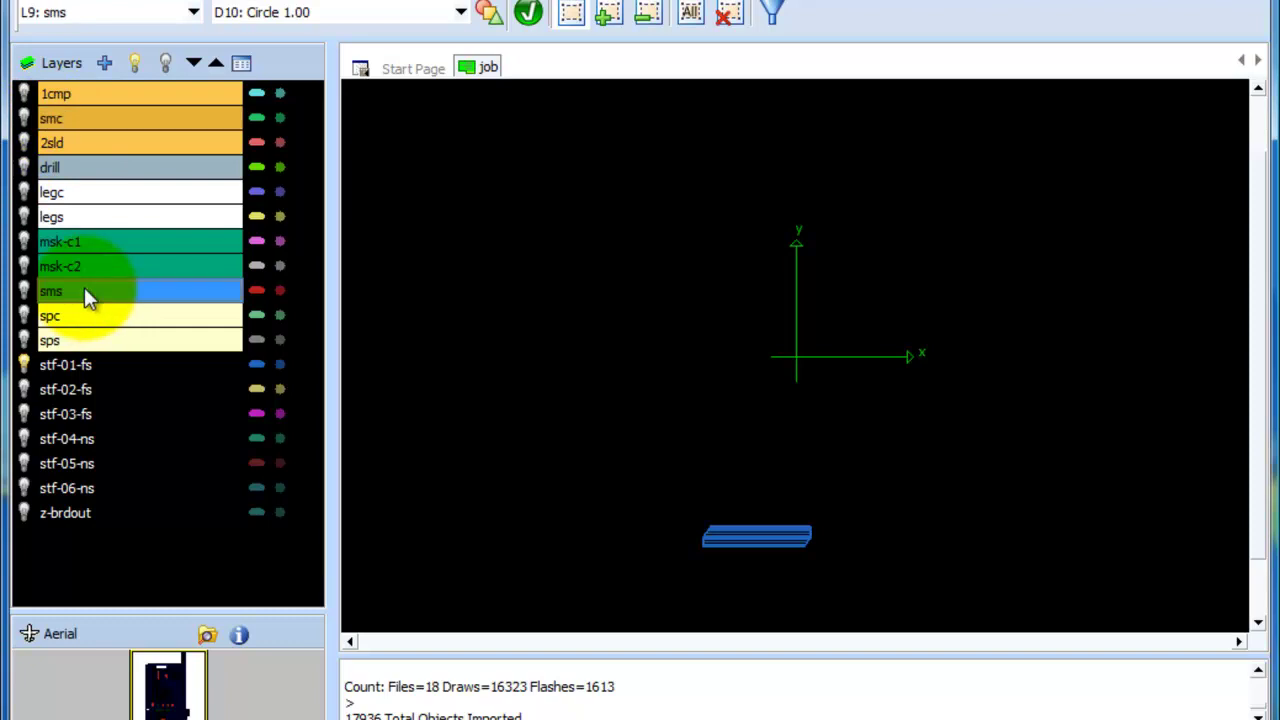
pyautogui.click(214, 63)
pyautogui.click(214, 63)
pyautogui.click(214, 63)
pyautogui.click(214, 63)
pyautogui.click(214, 63)
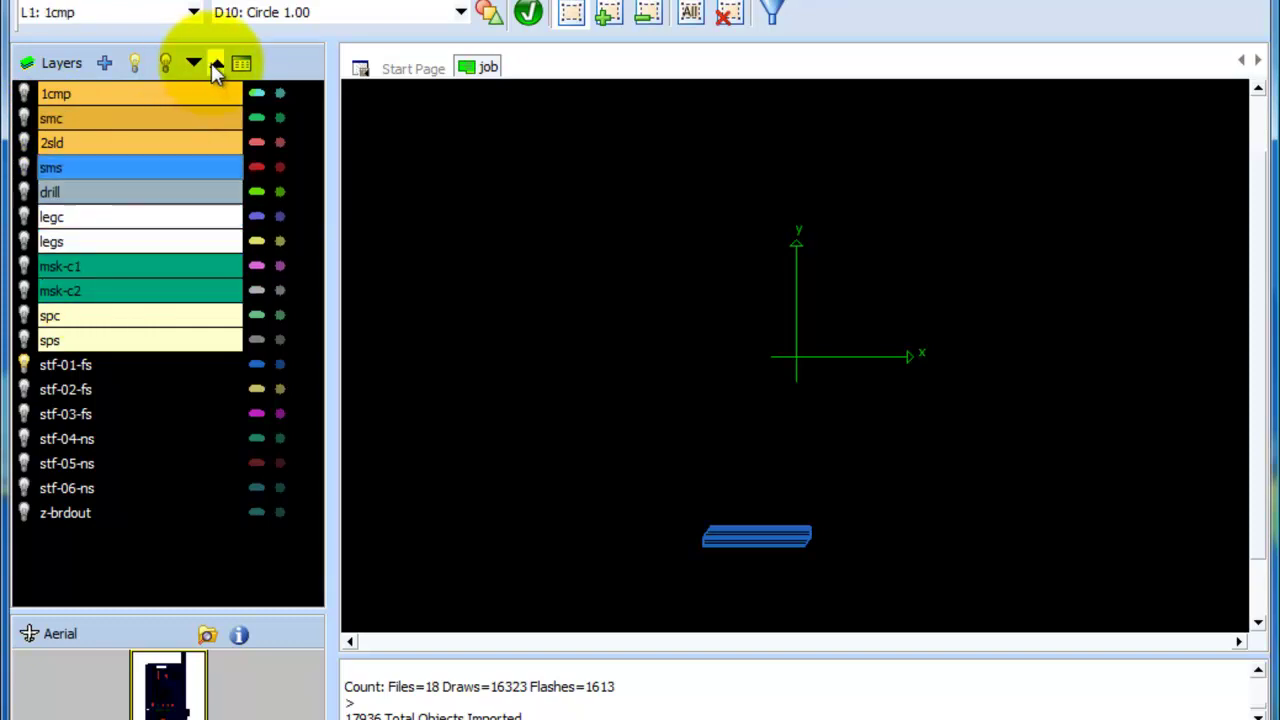
pyautogui.click(214, 63)
pyautogui.click(89, 94)
pyautogui.click(104, 120)
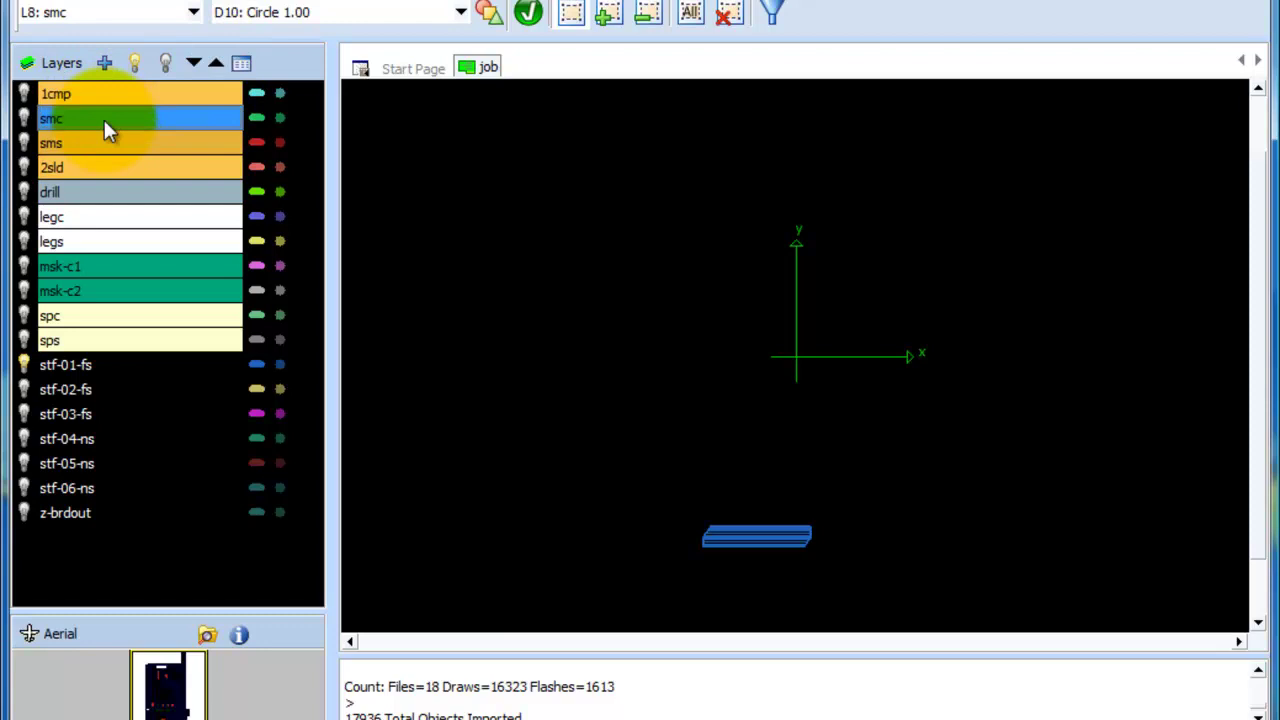
pyautogui.click(101, 142)
pyautogui.click(93, 166)
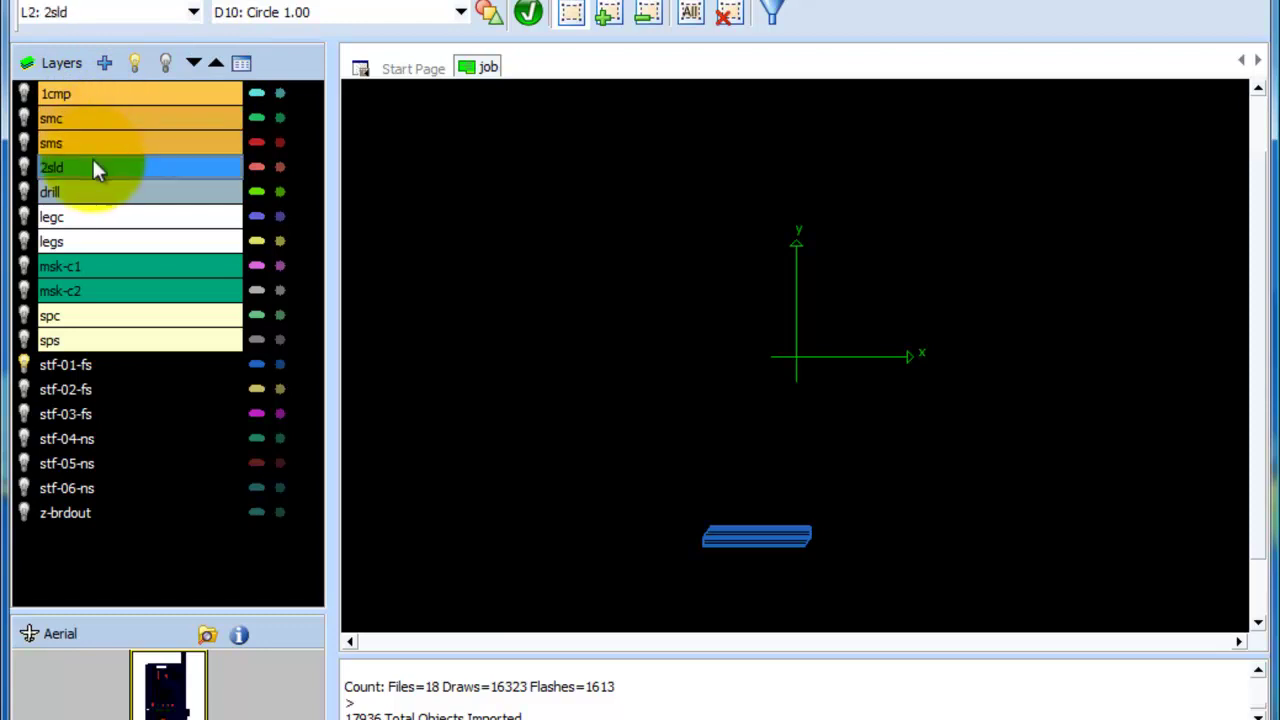
# Move legc to the top of the stack and msk-c1 up to second place
pyautogui.click(88, 220)
pyautogui.click(214, 63)
pyautogui.click(214, 63)
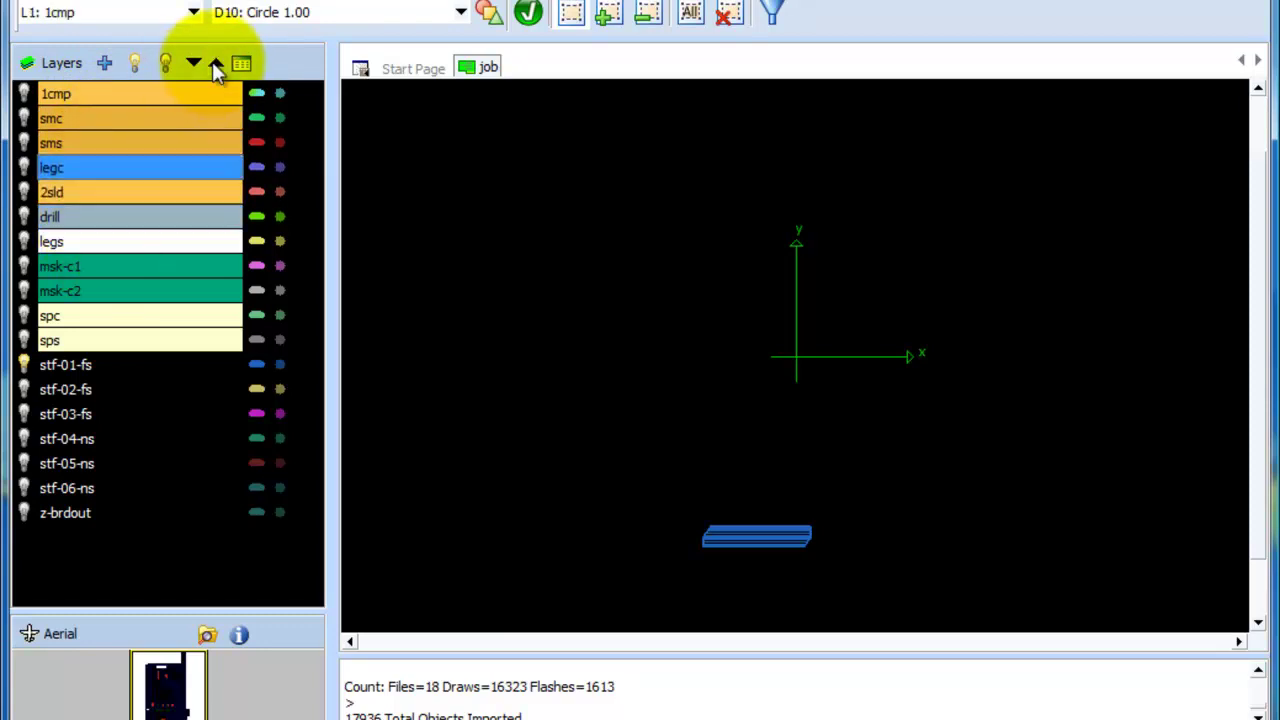
pyautogui.click(214, 63)
pyautogui.click(214, 63)
pyautogui.click(214, 63)
pyautogui.click(94, 266)
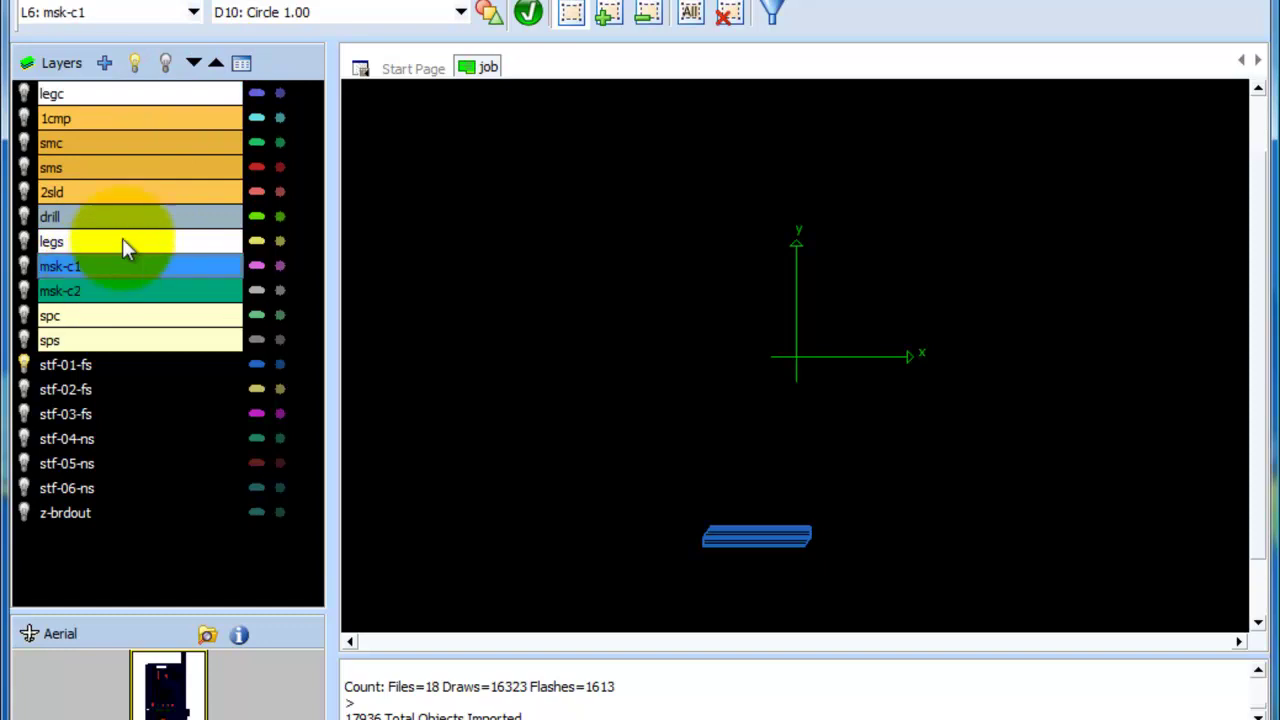
pyautogui.click(215, 63)
pyautogui.click(215, 63)
pyautogui.click(215, 63)
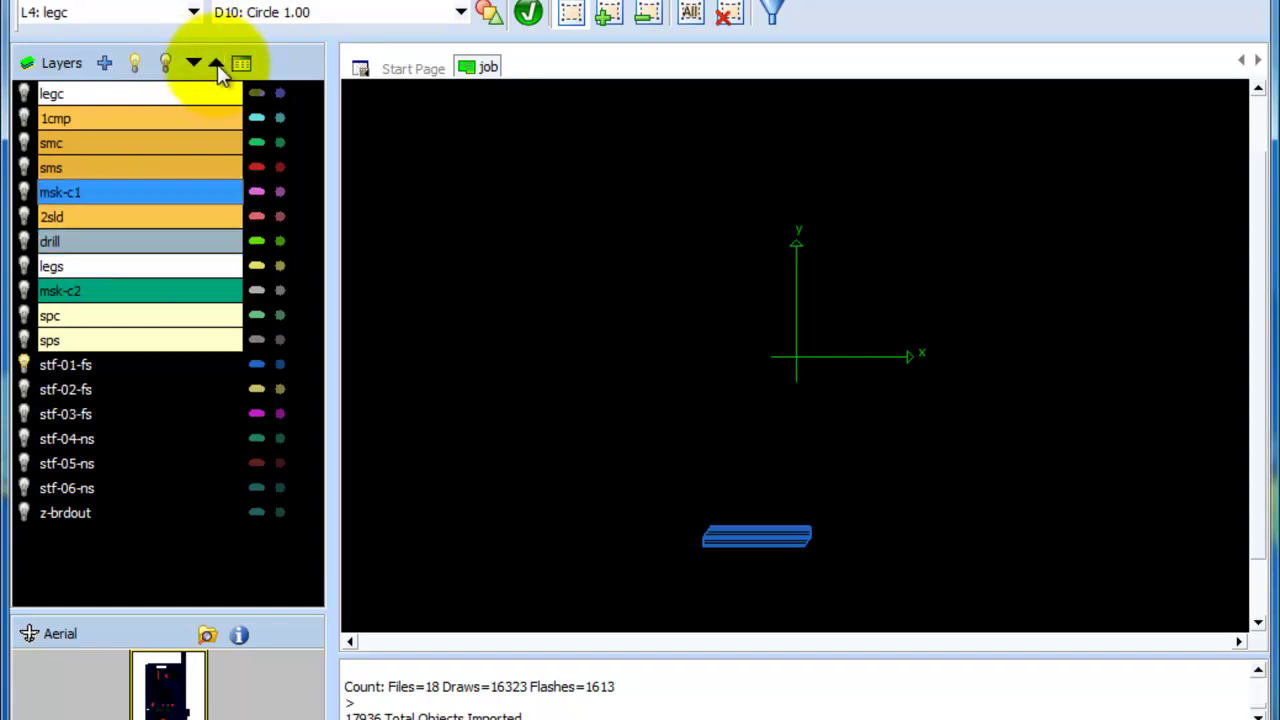
pyautogui.click(216, 64)
pyautogui.click(216, 64)
pyautogui.click(216, 64)
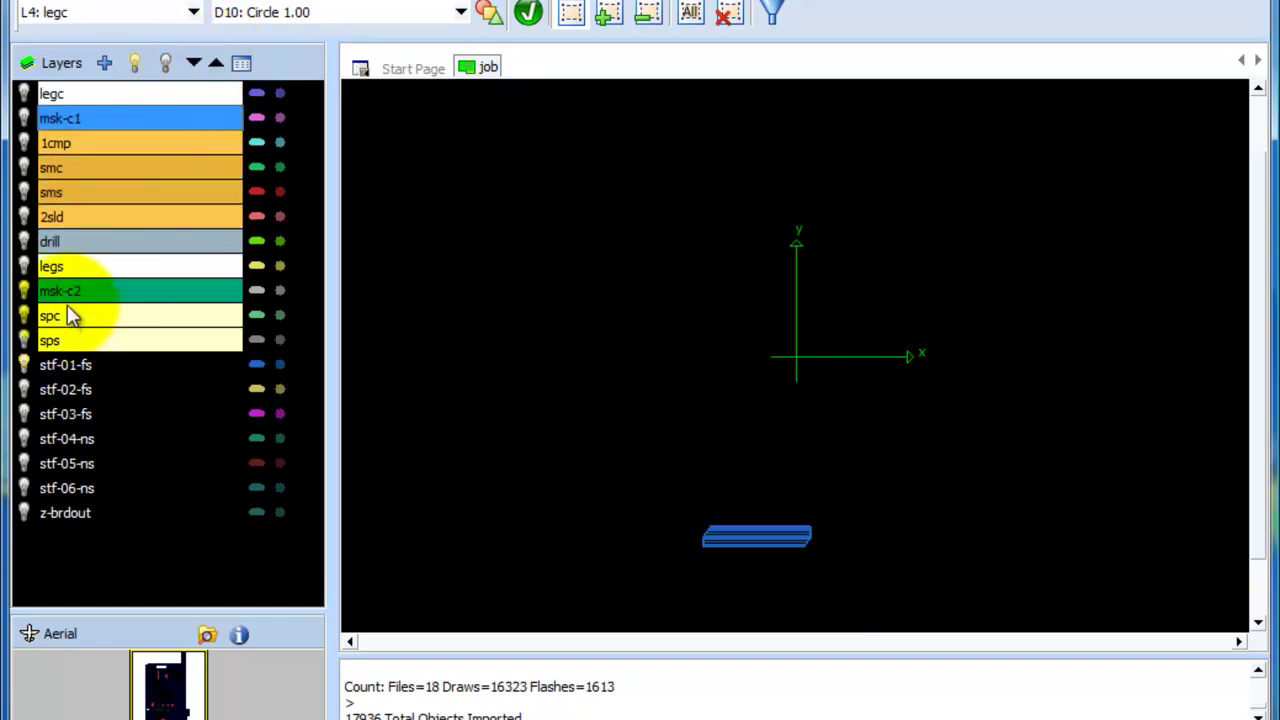
# Raise legs above drill and move msk-c2 above legs
pyautogui.click(74, 264)
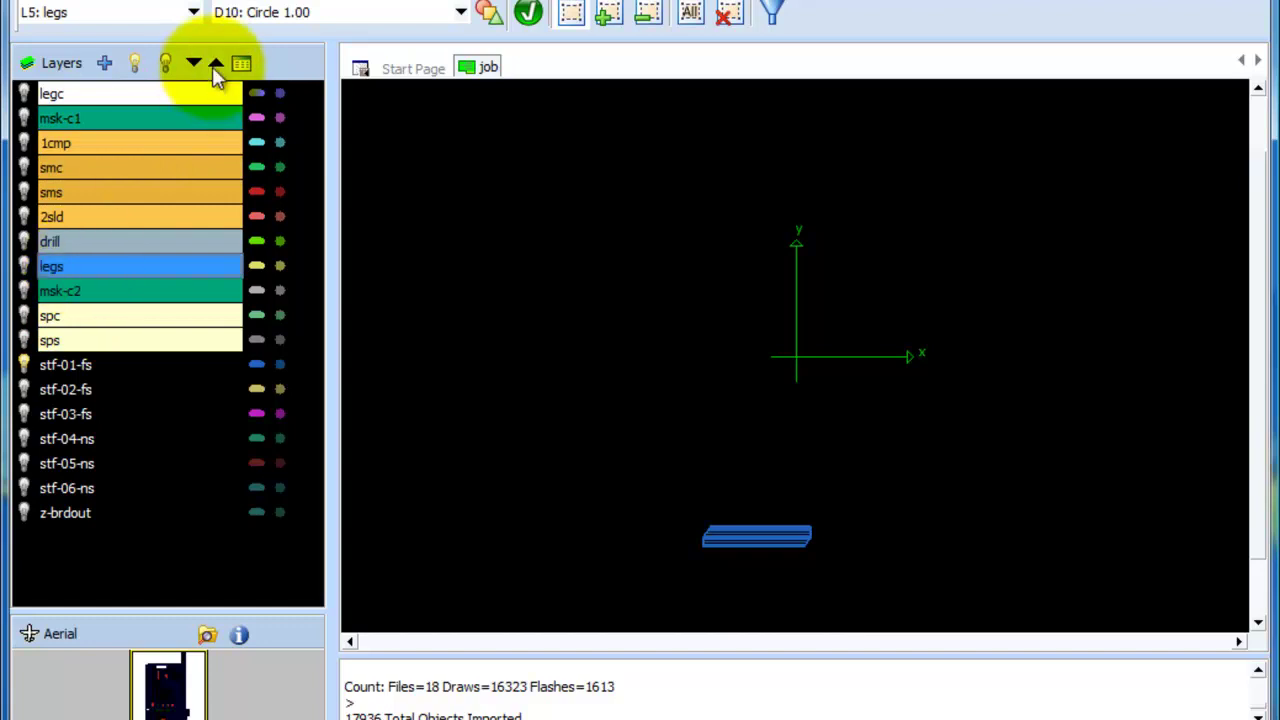
pyautogui.click(214, 64)
pyautogui.click(105, 289)
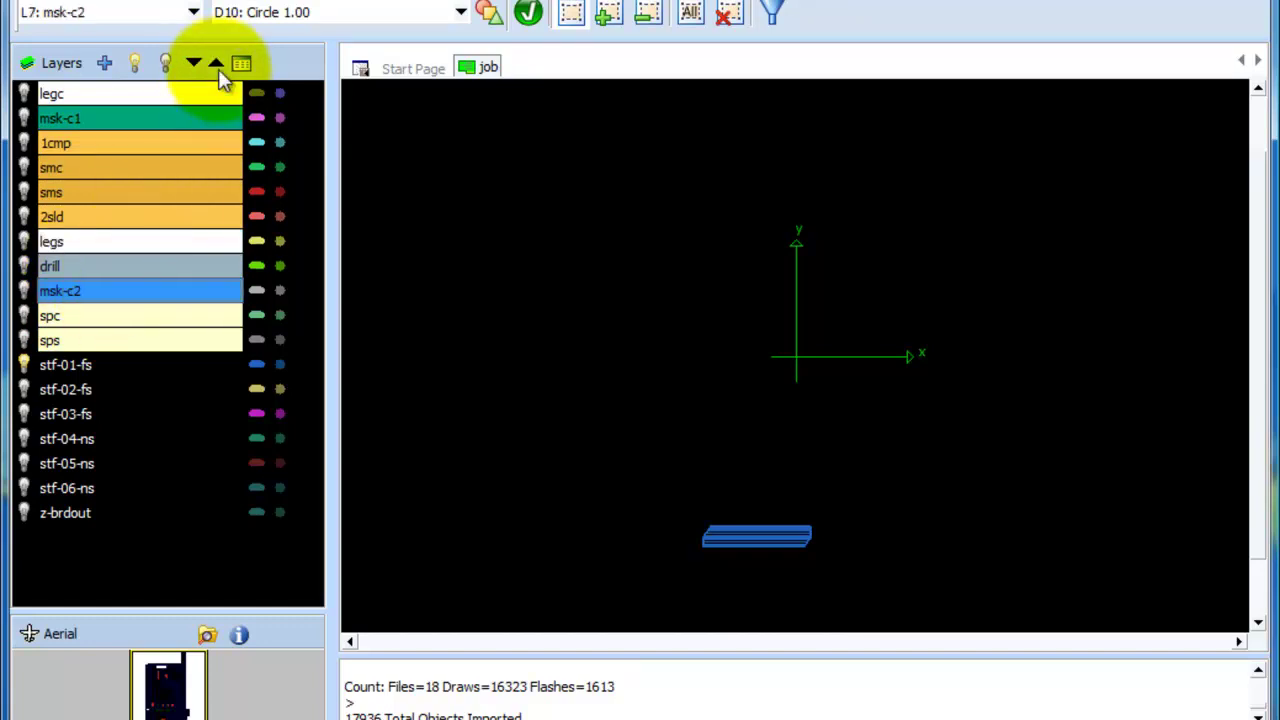
pyautogui.click(216, 64)
pyautogui.click(216, 64)
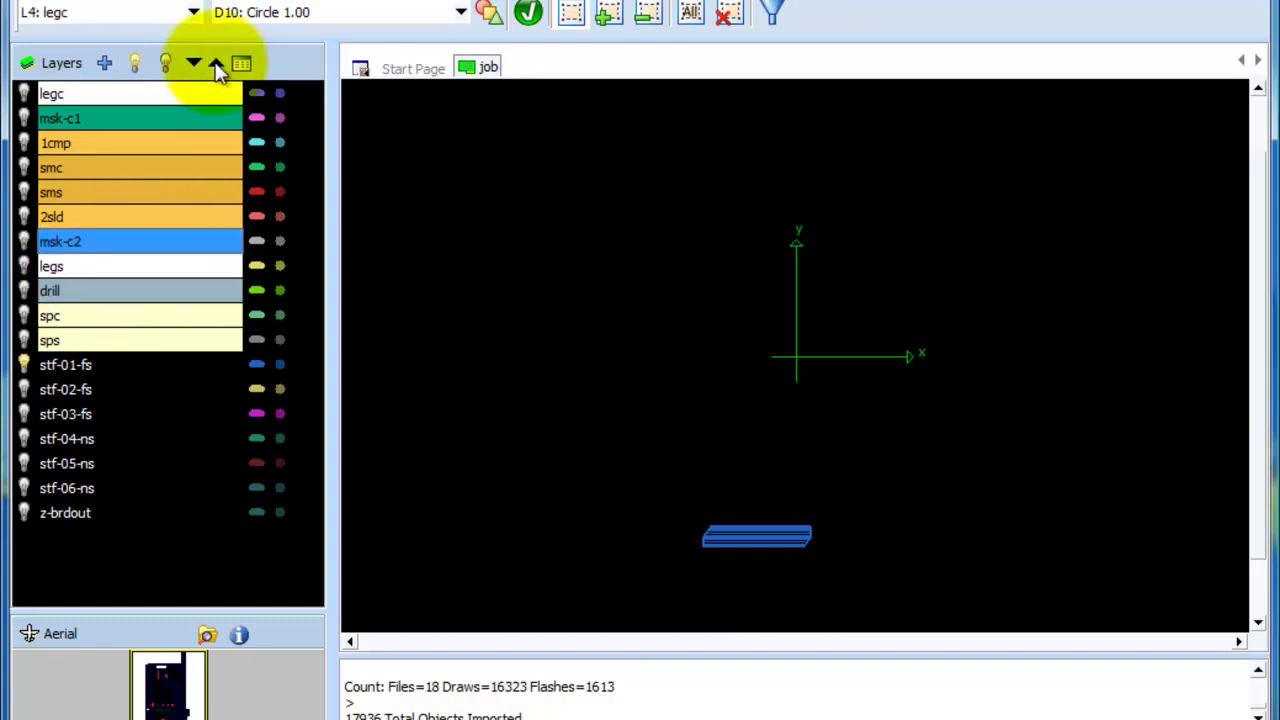
# Bring spc to the top of the stack and move sps above drill and legs
pyautogui.click(82, 318)
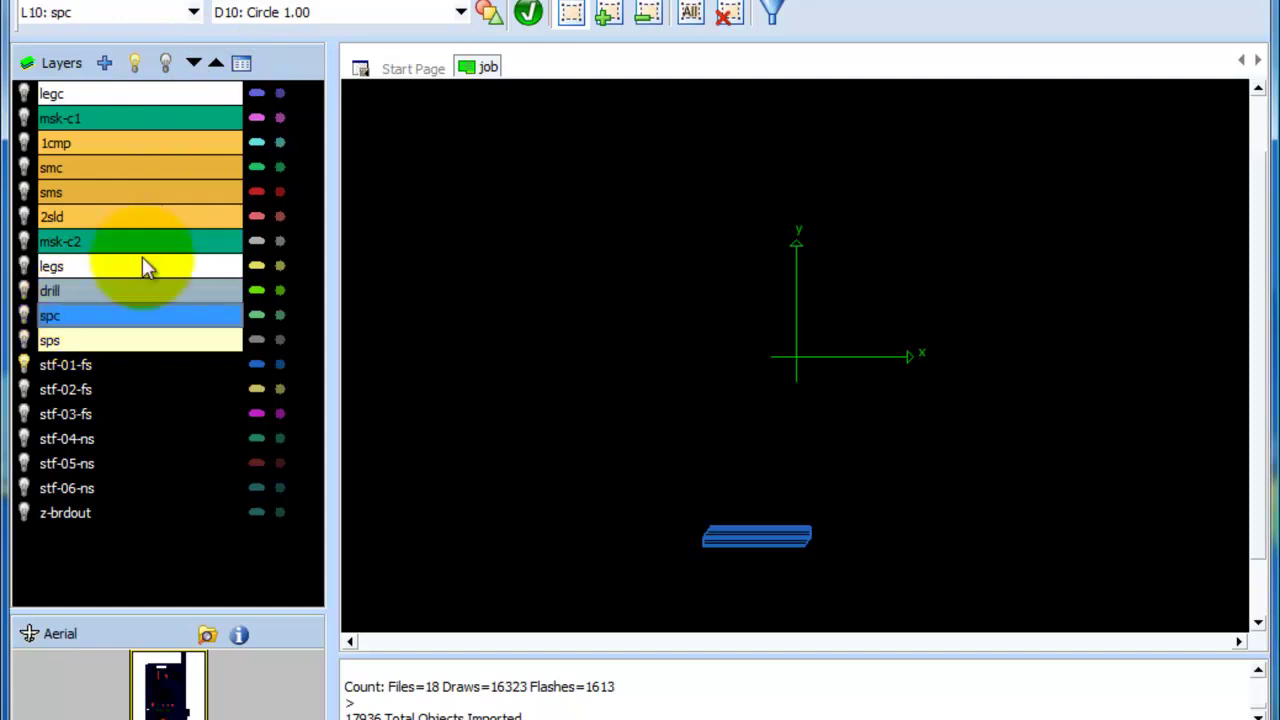
pyautogui.click(216, 64)
pyautogui.doubleClick(216, 64)
pyautogui.doubleClick(216, 64)
pyautogui.doubleClick(216, 64)
pyautogui.doubleClick(216, 64)
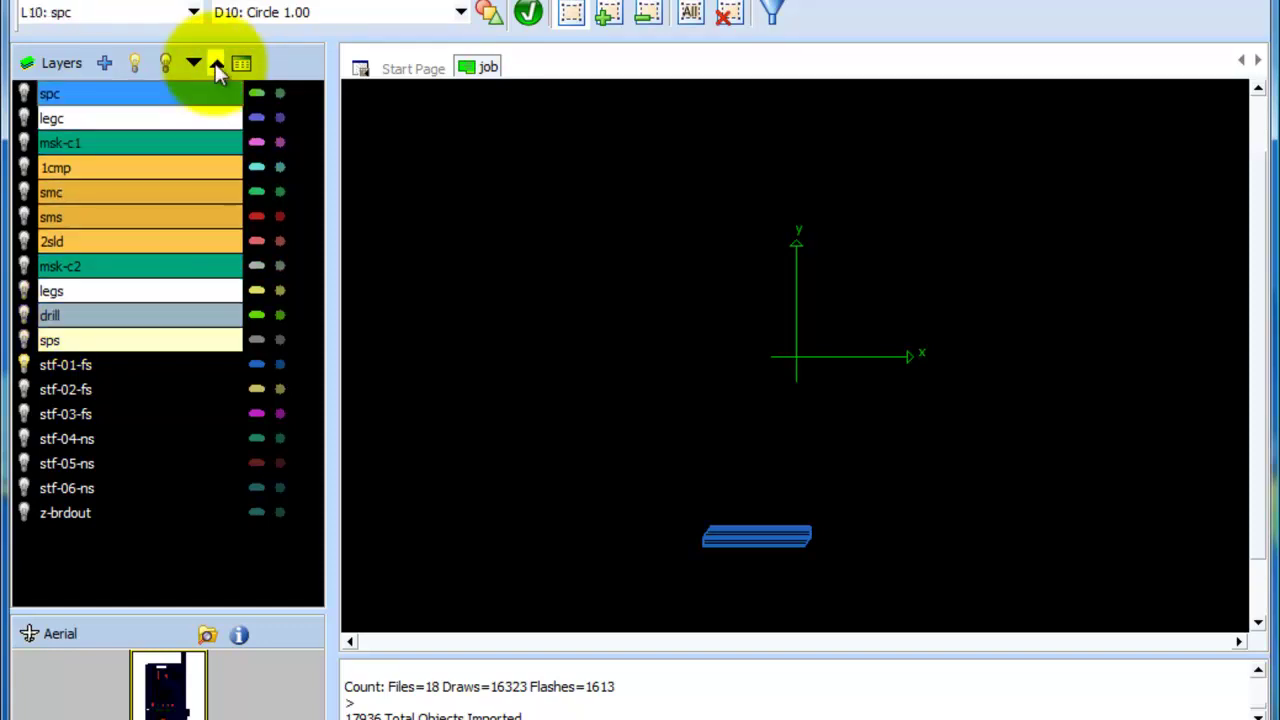
pyautogui.click(80, 340)
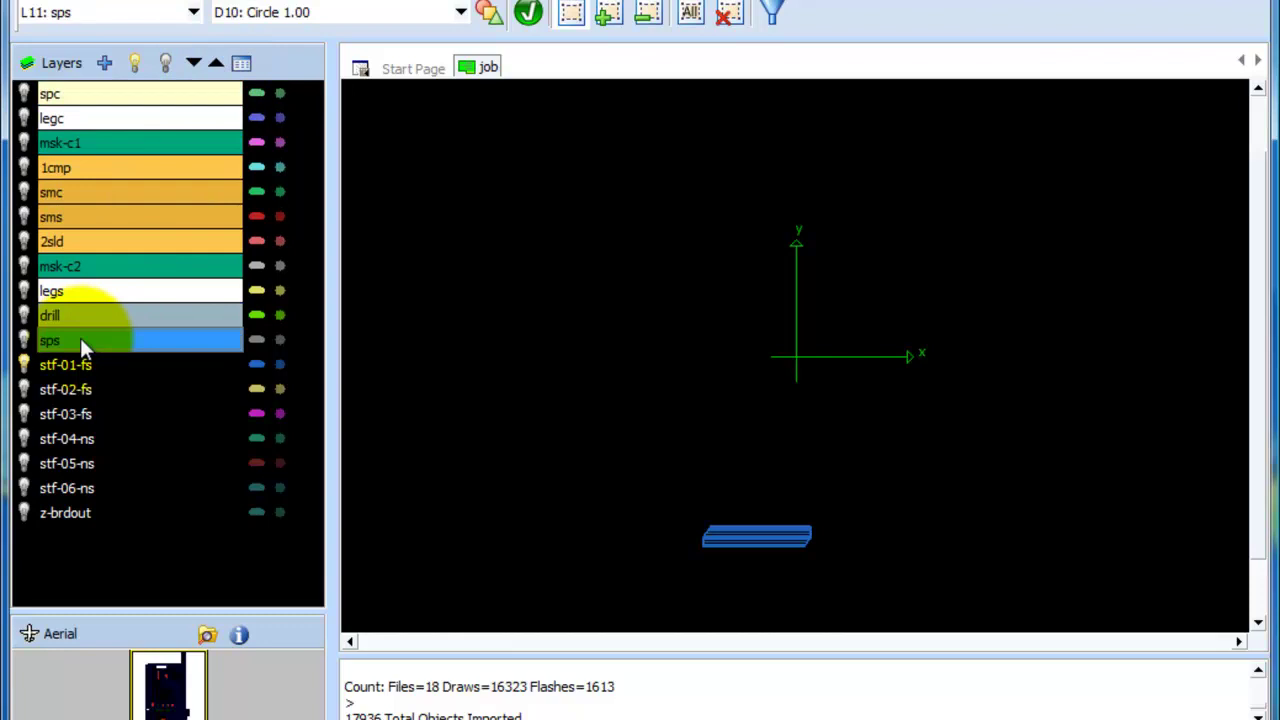
pyautogui.click(216, 64)
pyautogui.click(216, 64)
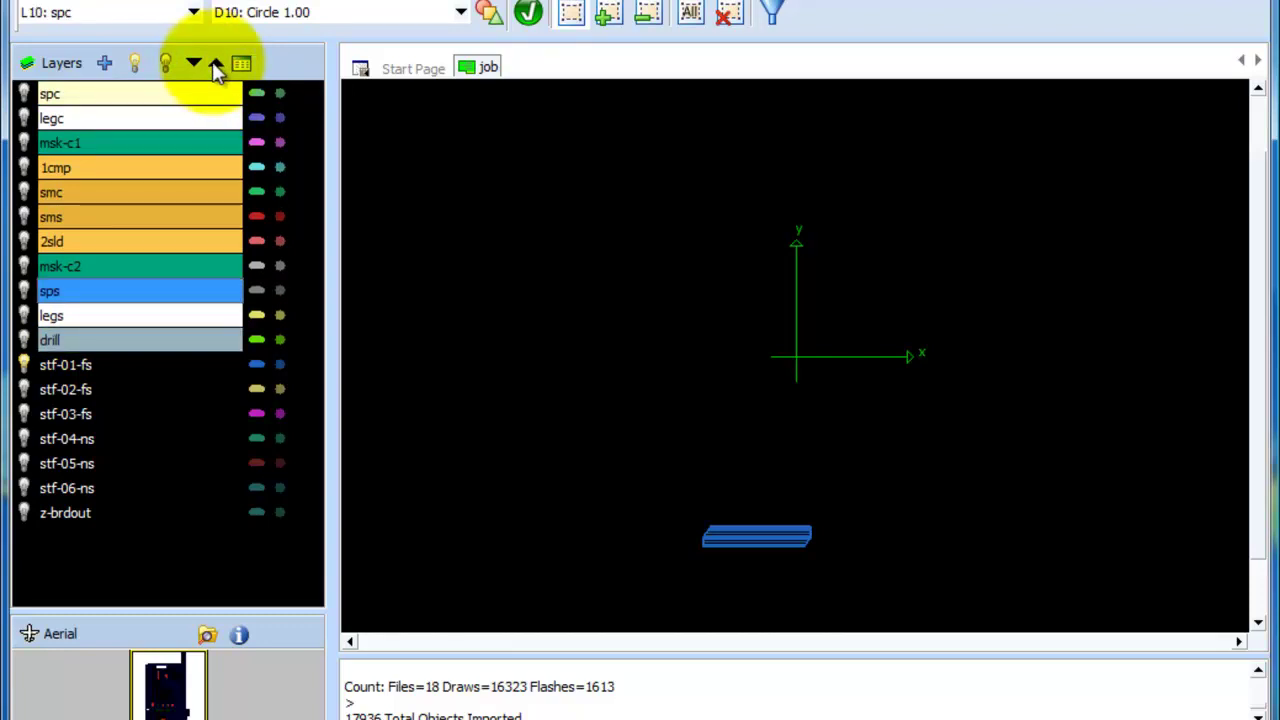
# Move sps down one place so it sits below legs, just above drill
pyautogui.click(137, 390)
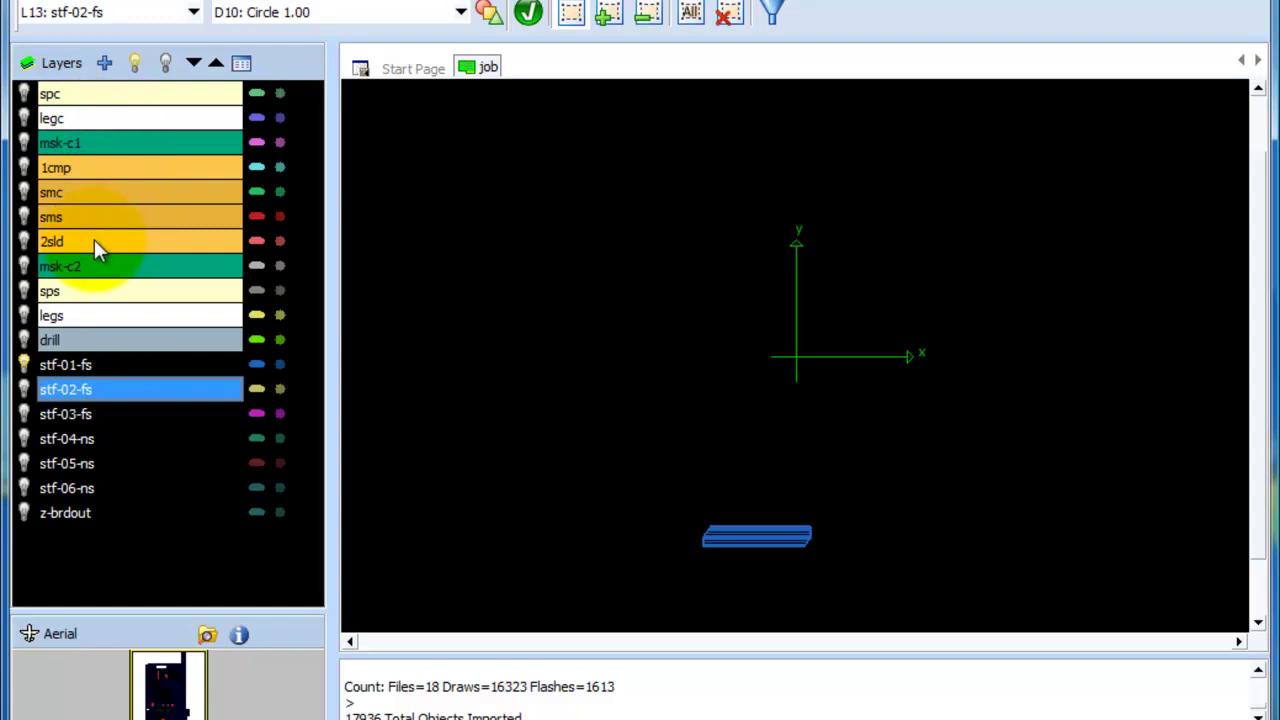
pyautogui.click(107, 291)
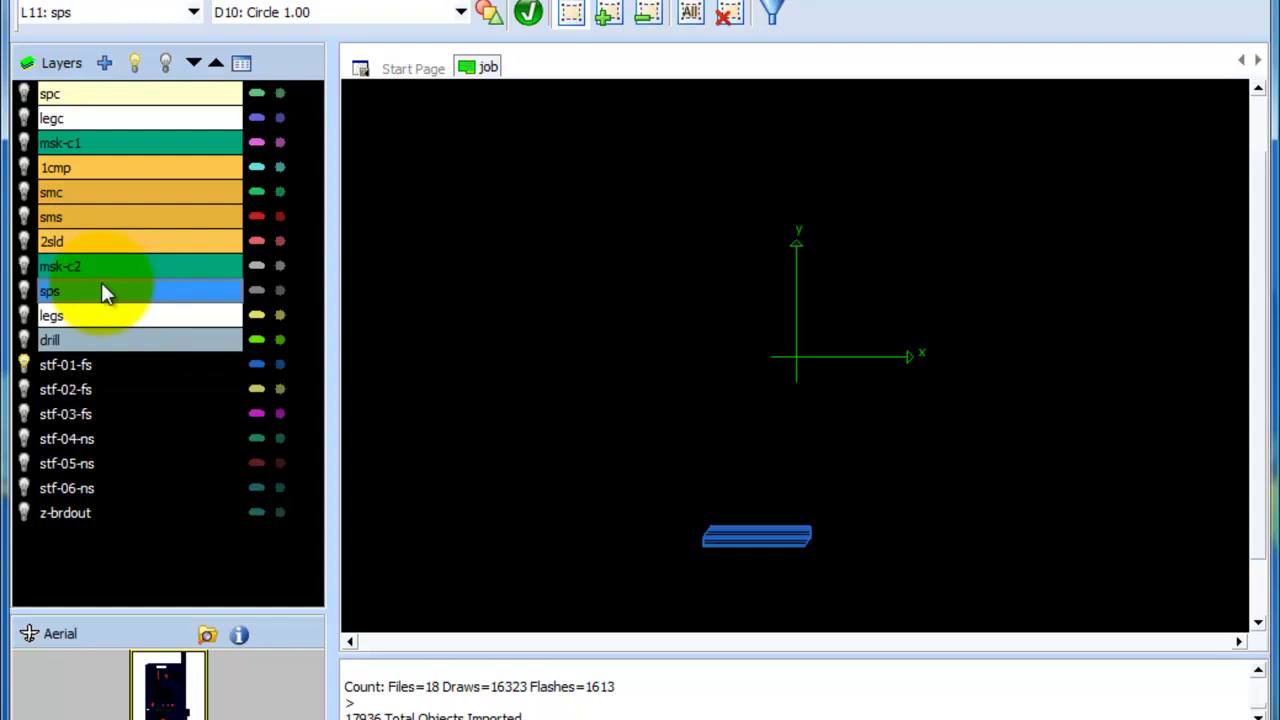
pyautogui.click(197, 63)
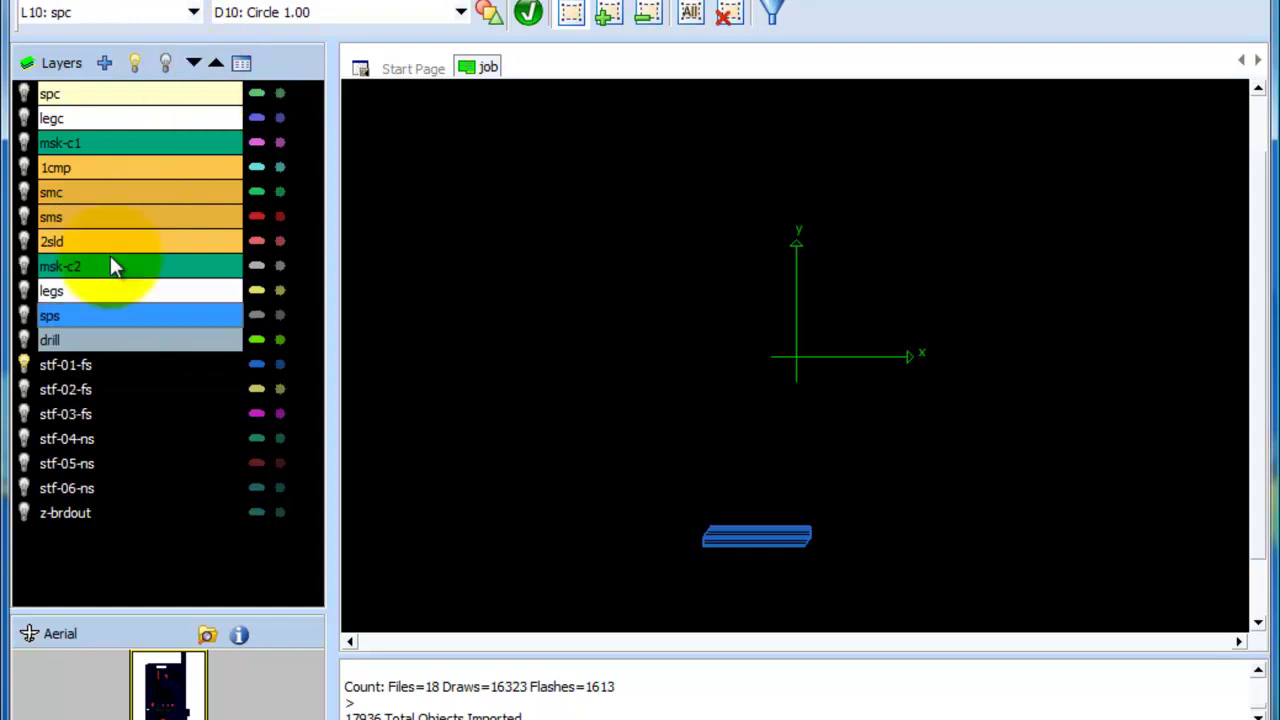
pyautogui.click(82, 293)
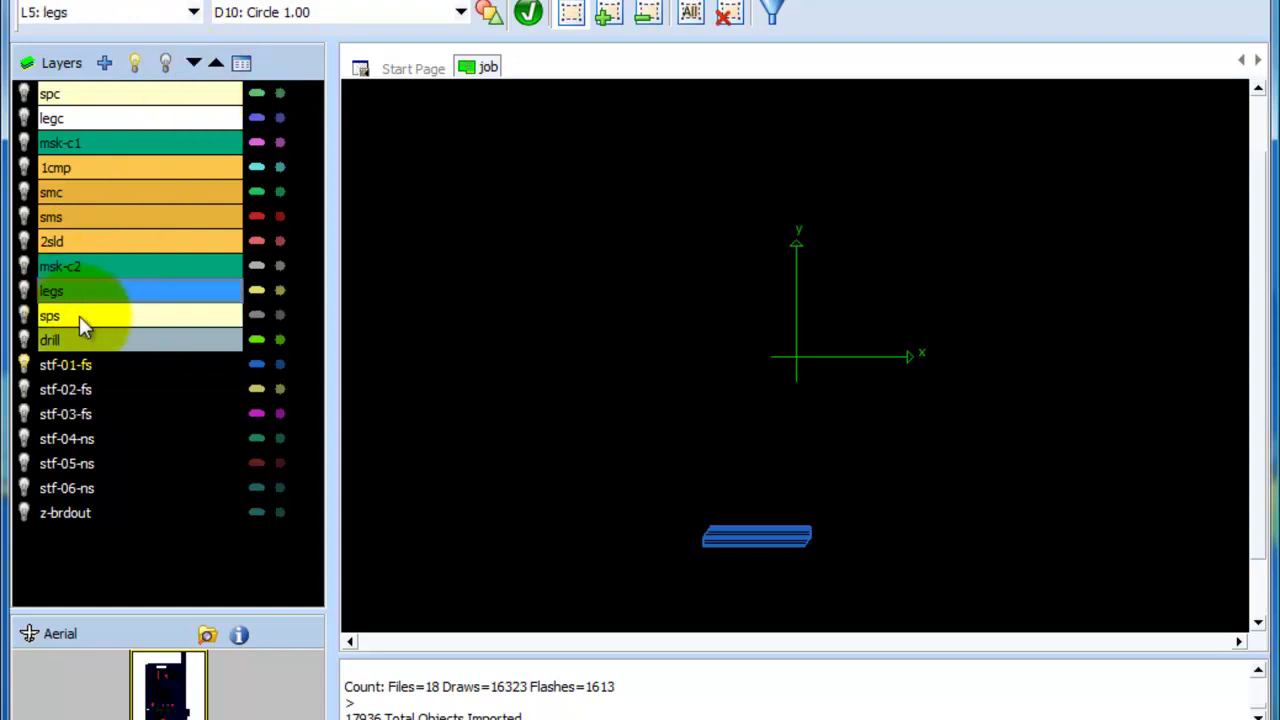
pyautogui.click(80, 316)
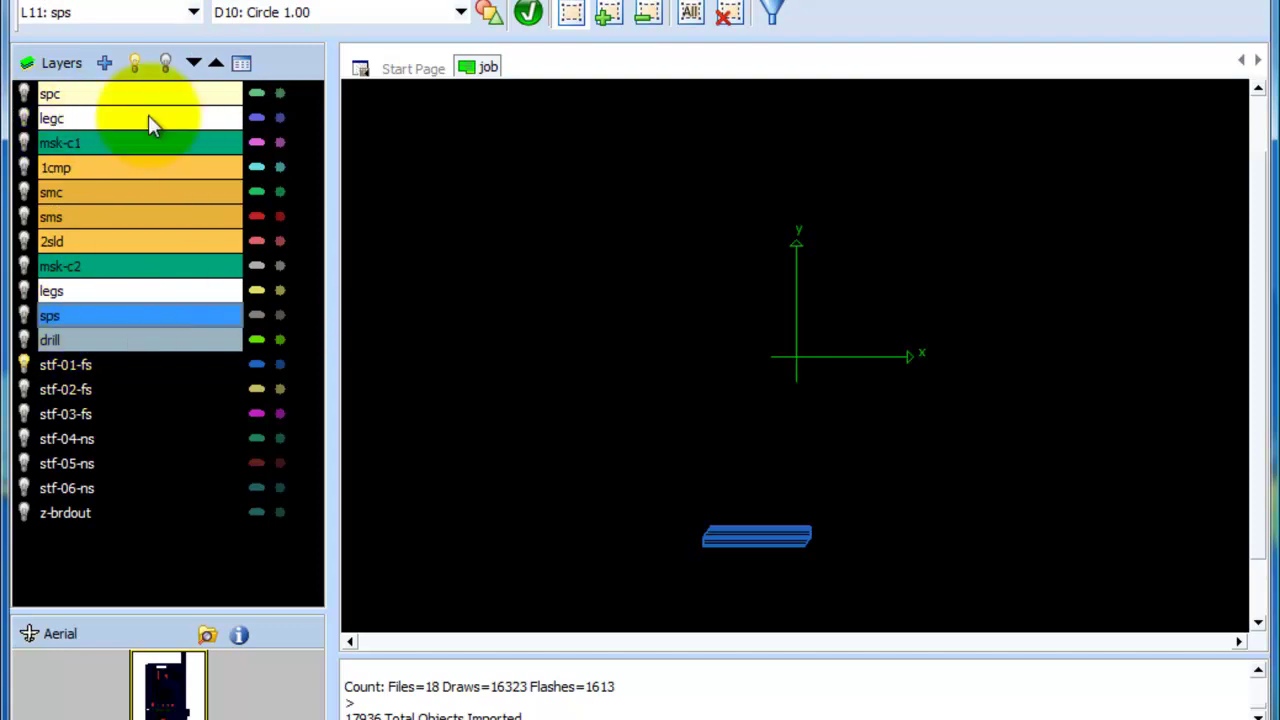
# Turn on display of all layers
pyautogui.click(135, 63)
pyautogui.scroll(5, 728, 386)
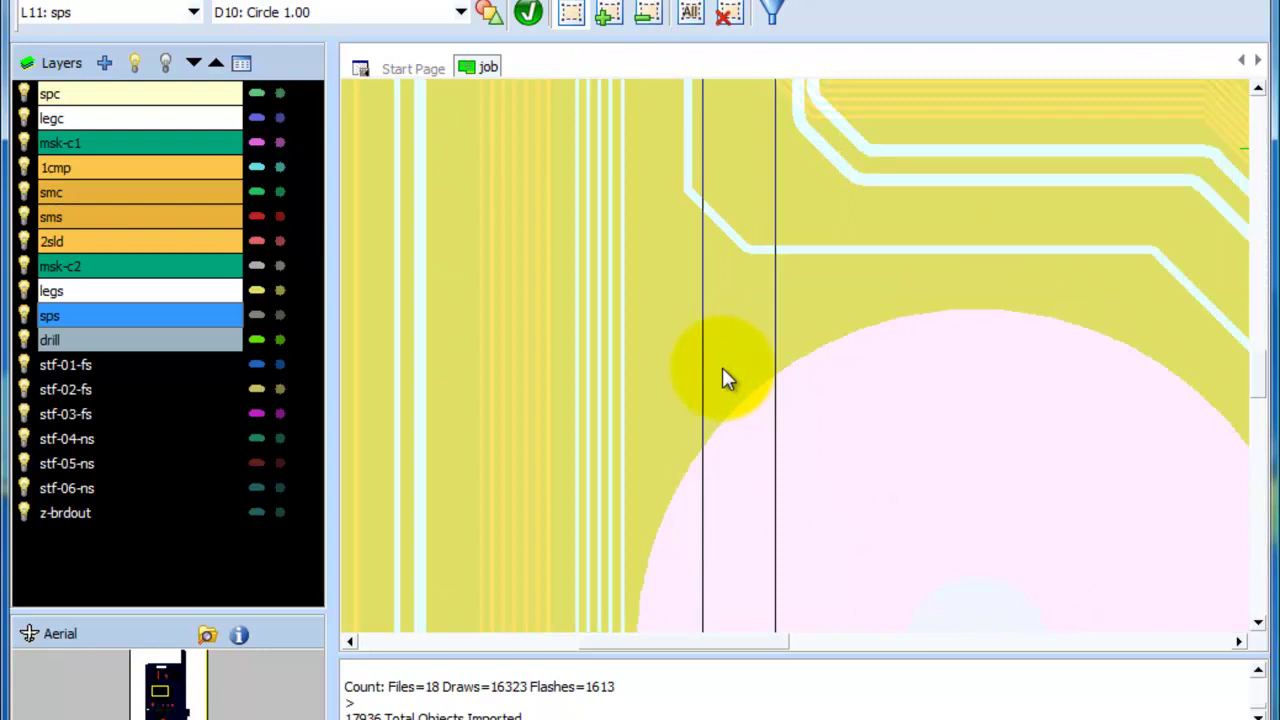
pyautogui.scroll(-3, 697, 274)
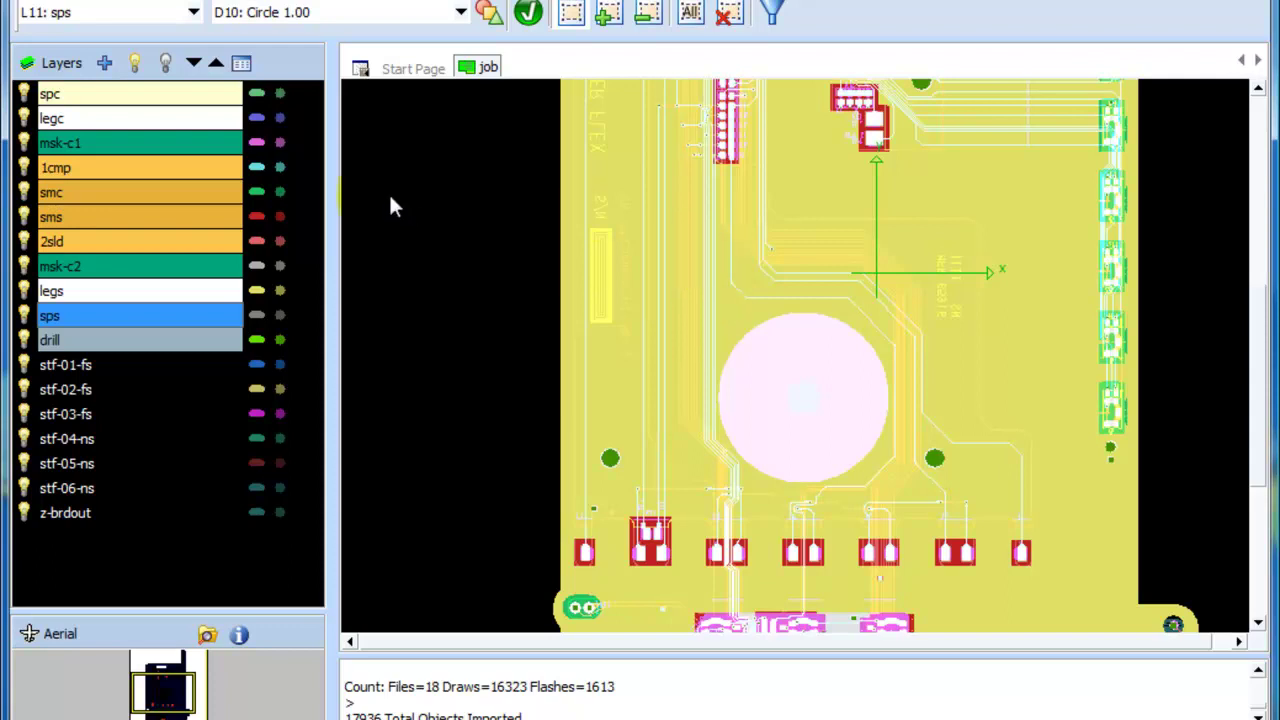
# Compare 1cmp with smc and sms, fit the board to view, and end on 1cmp
pyautogui.click(112, 166)
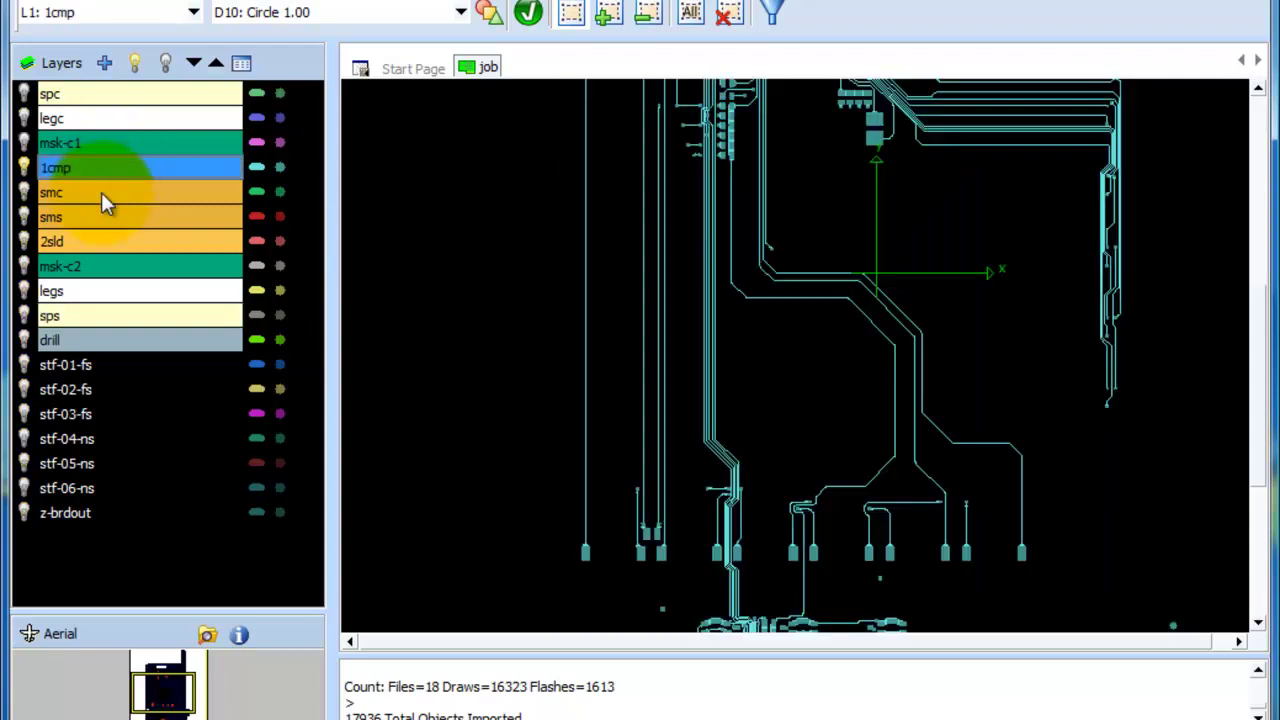
pyautogui.click(101, 192)
pyautogui.click(103, 164)
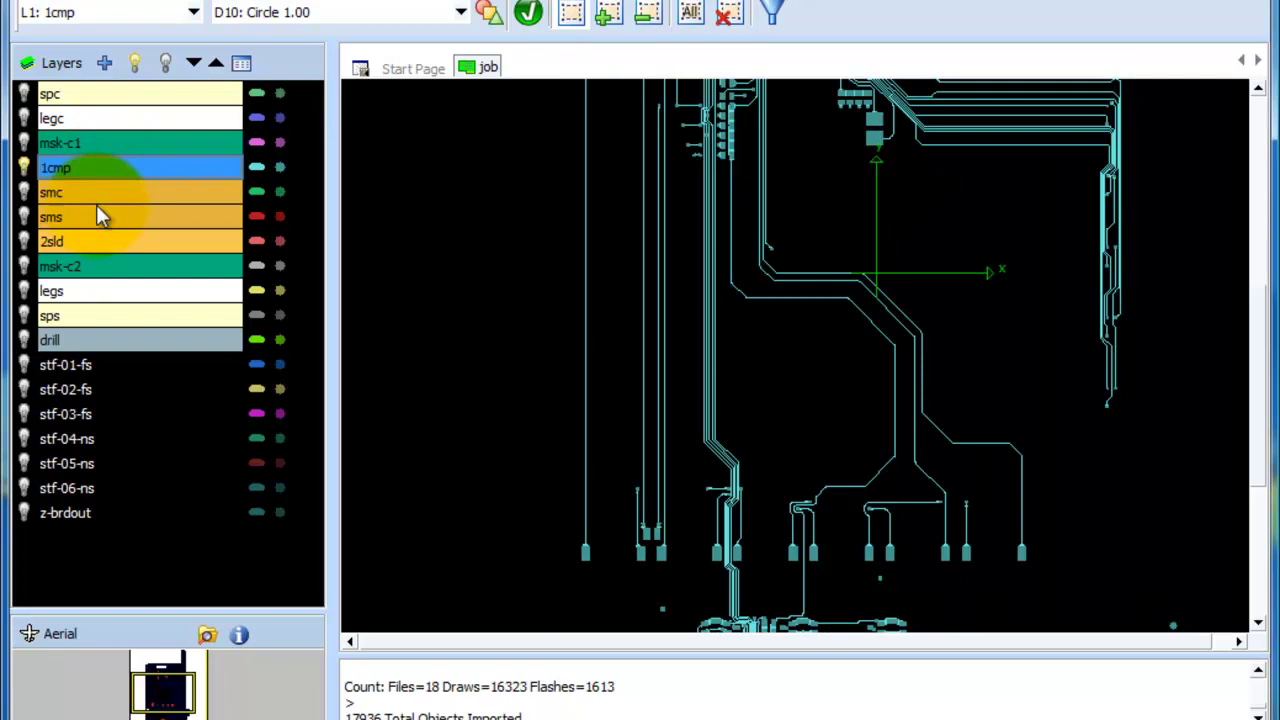
pyautogui.click(91, 216)
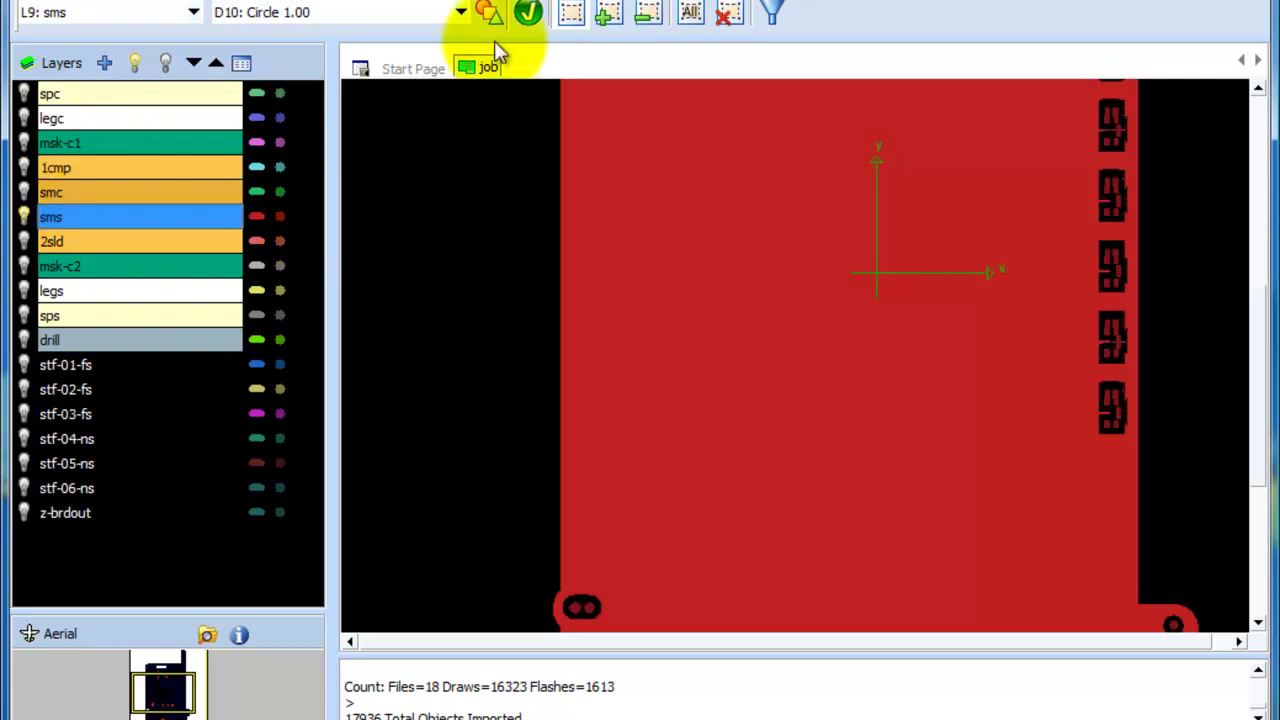
pyautogui.click(489, 12)
pyautogui.click(75, 193)
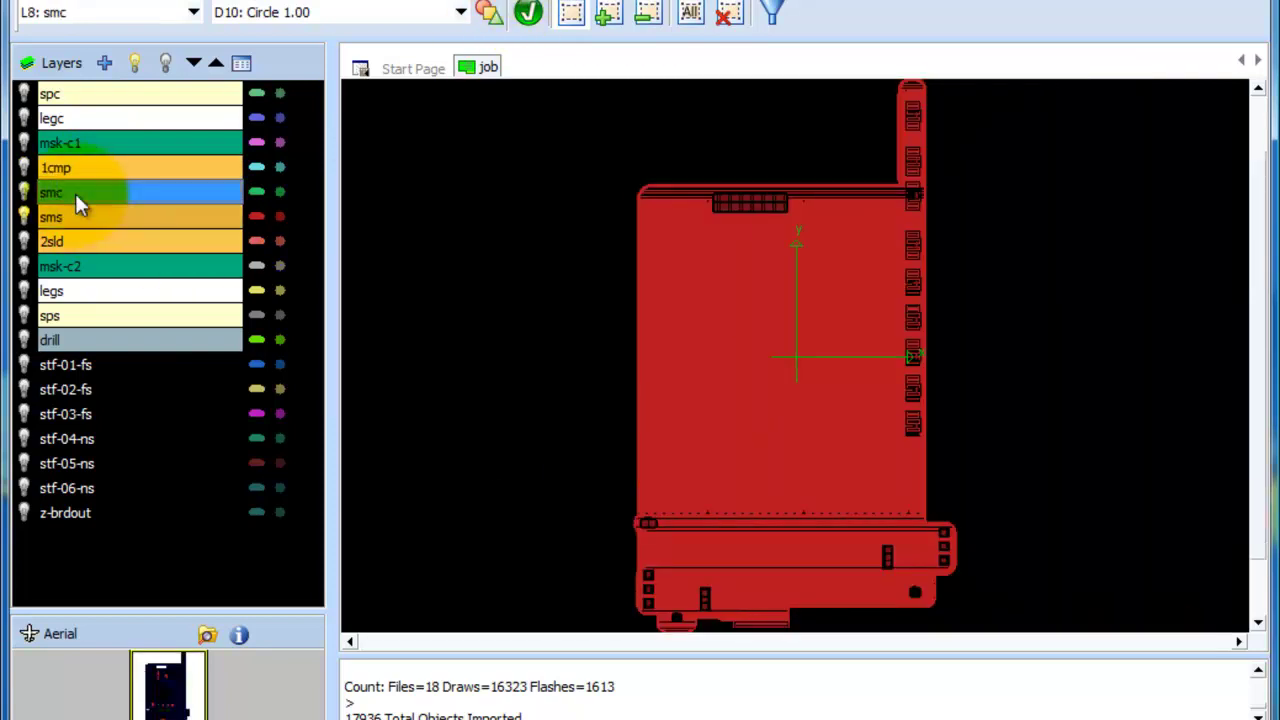
pyautogui.click(78, 166)
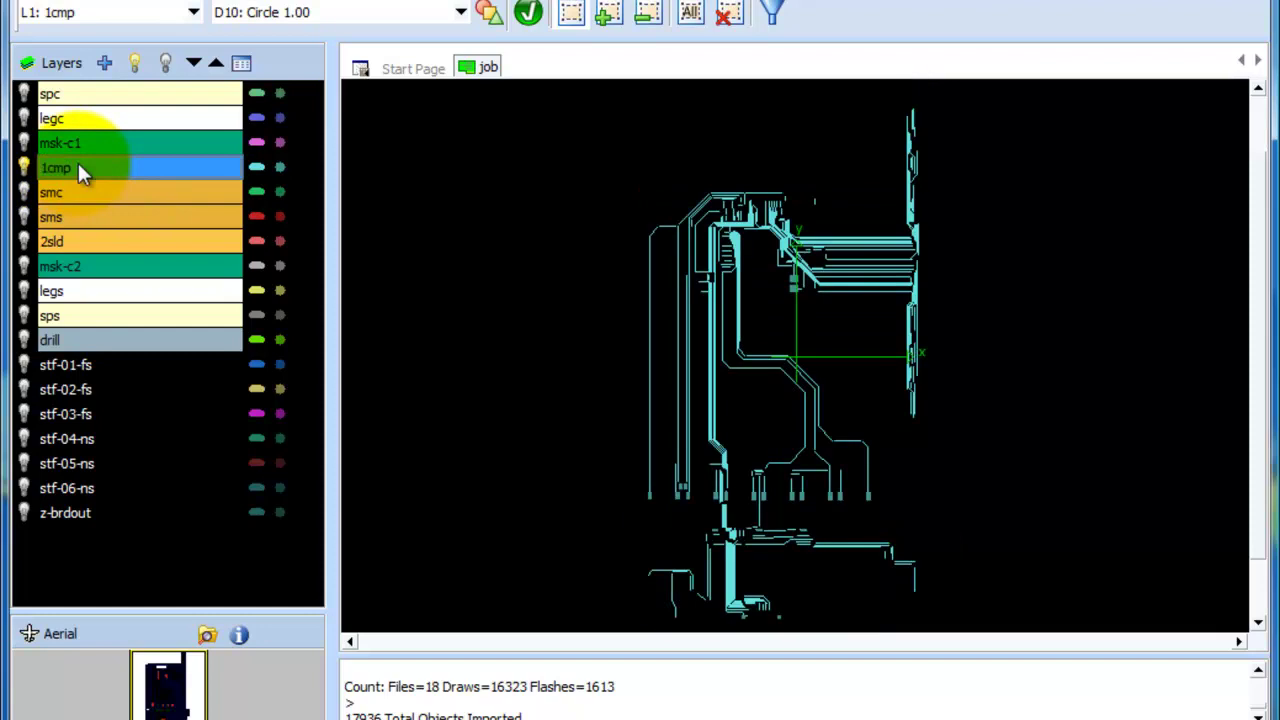
# Zoom in on the diagonal bend of the parallel 1cmp trace bundle near the pads
pyautogui.scroll(1, 825, 204)
pyautogui.scroll(1, 822, 202)
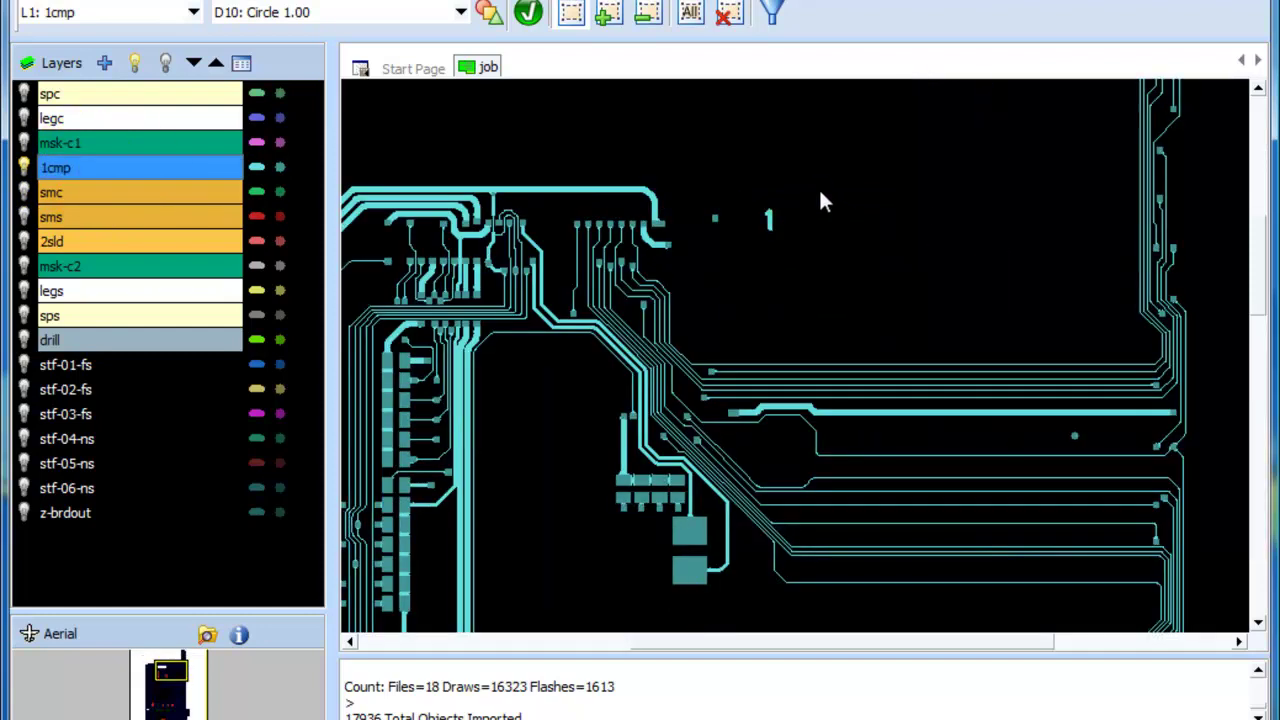
pyautogui.scroll(1, 567, 238)
pyautogui.scroll(1, 567, 240)
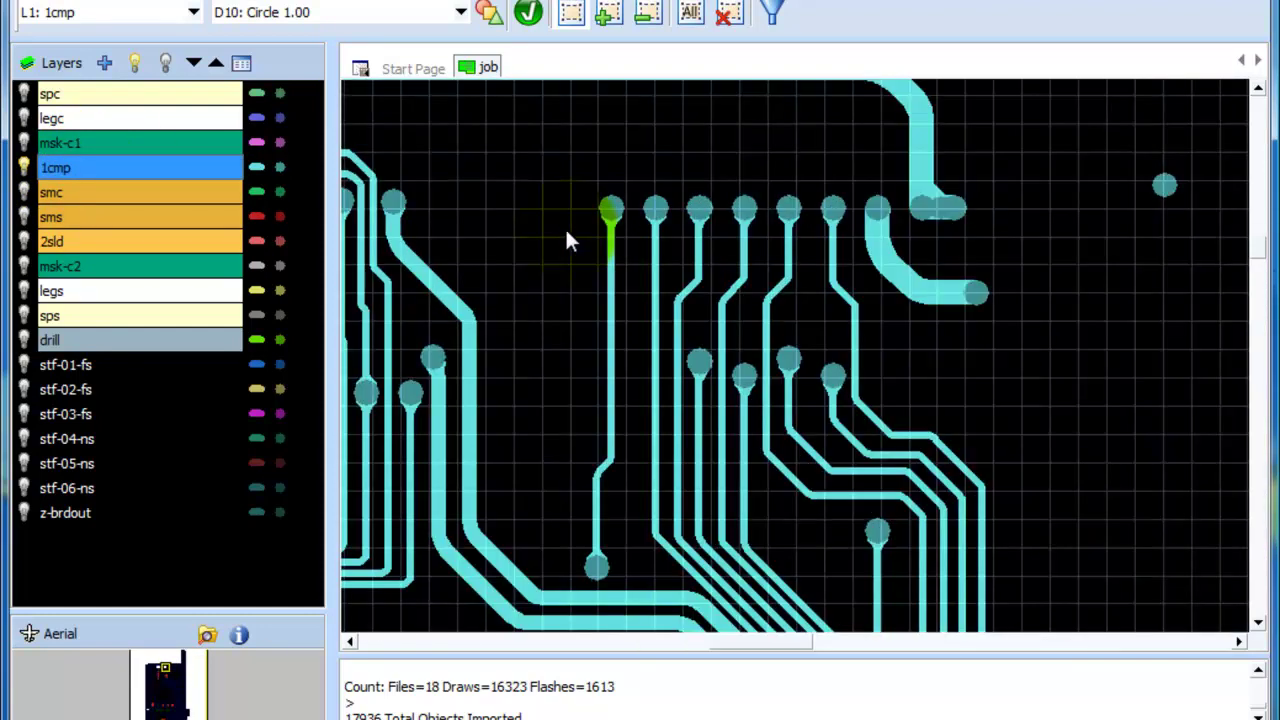
pyautogui.scroll(-3, 566, 240)
pyautogui.scroll(2, 466, 390)
pyautogui.scroll(1, 810, 363)
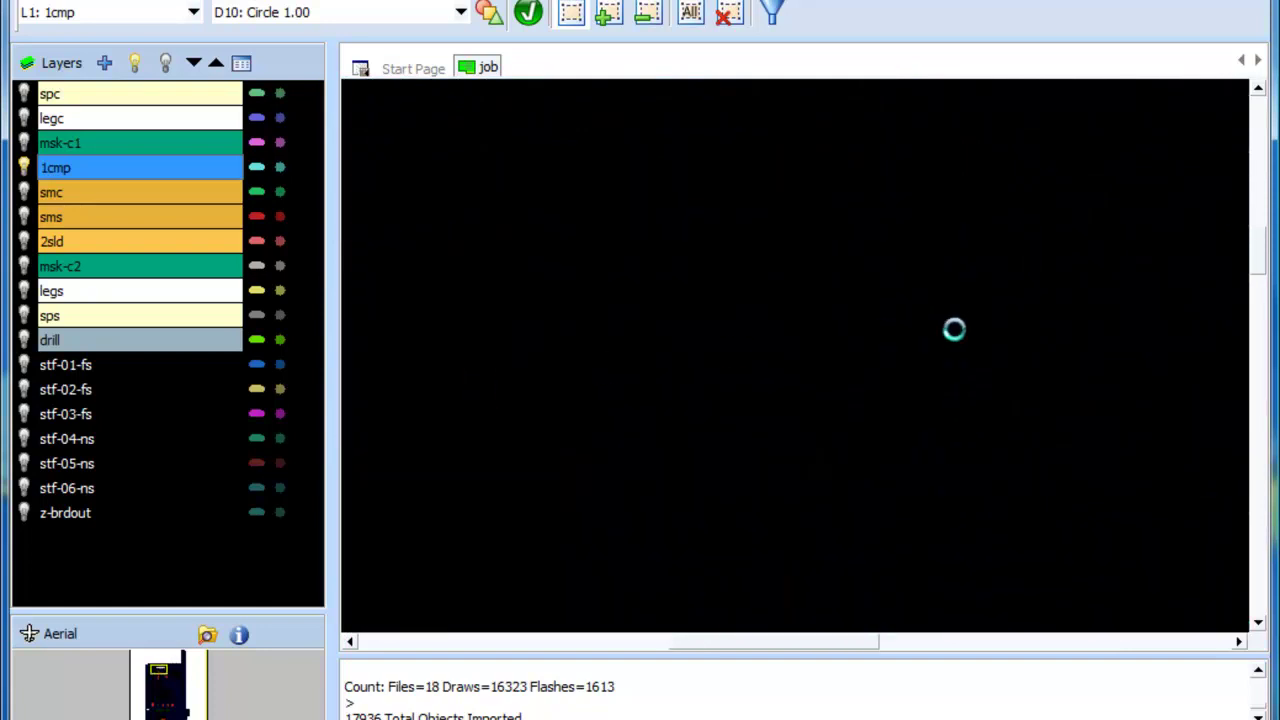
pyautogui.scroll(1, 808, 363)
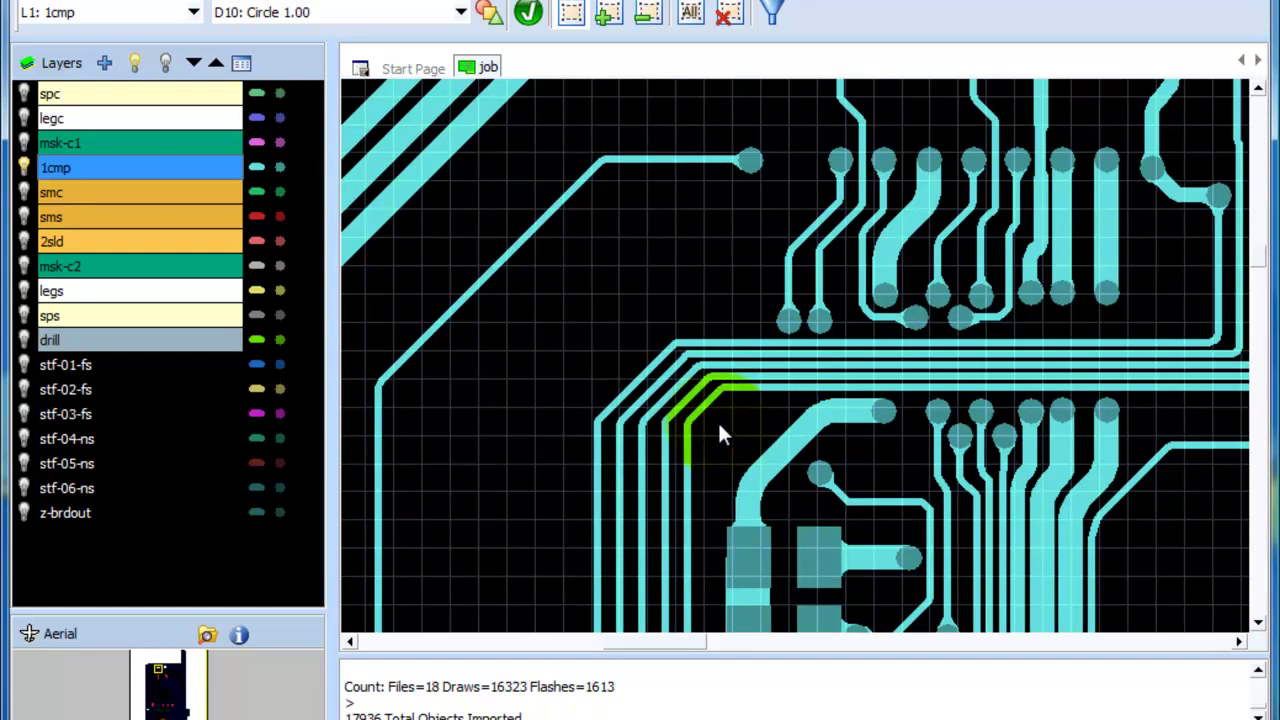
pyautogui.scroll(1, 728, 410)
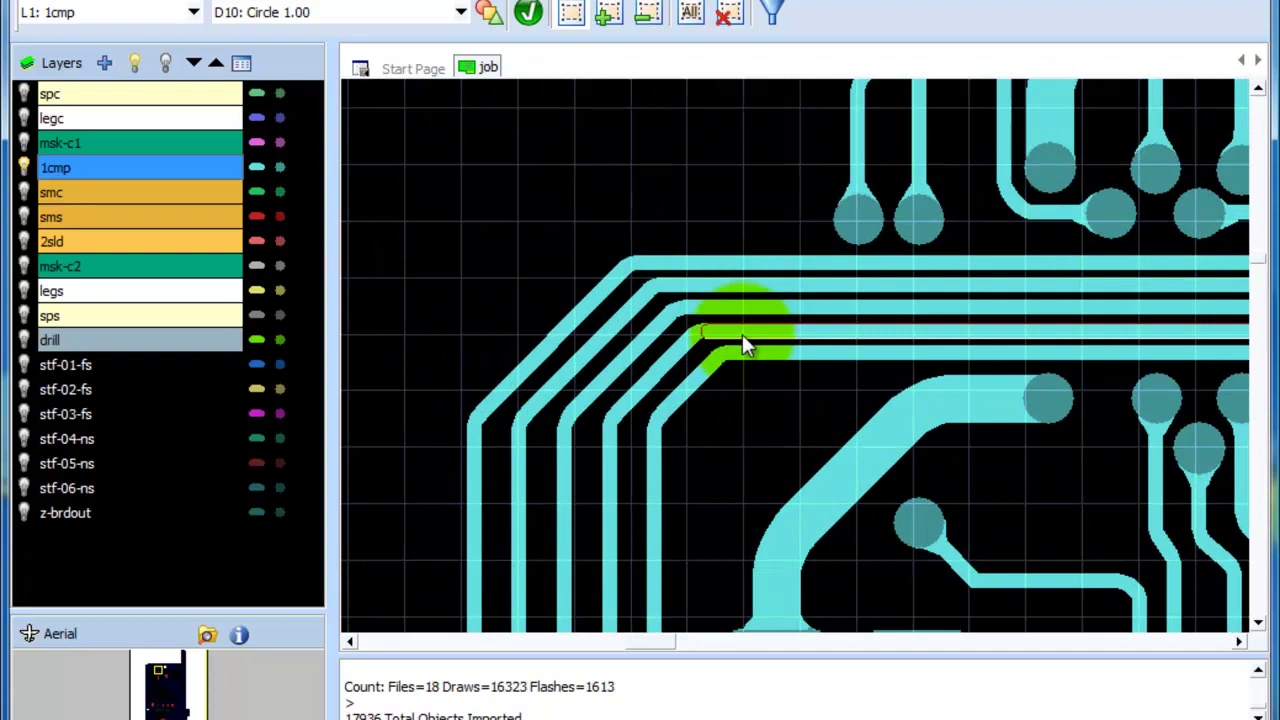
pyautogui.scroll(1, 683, 366)
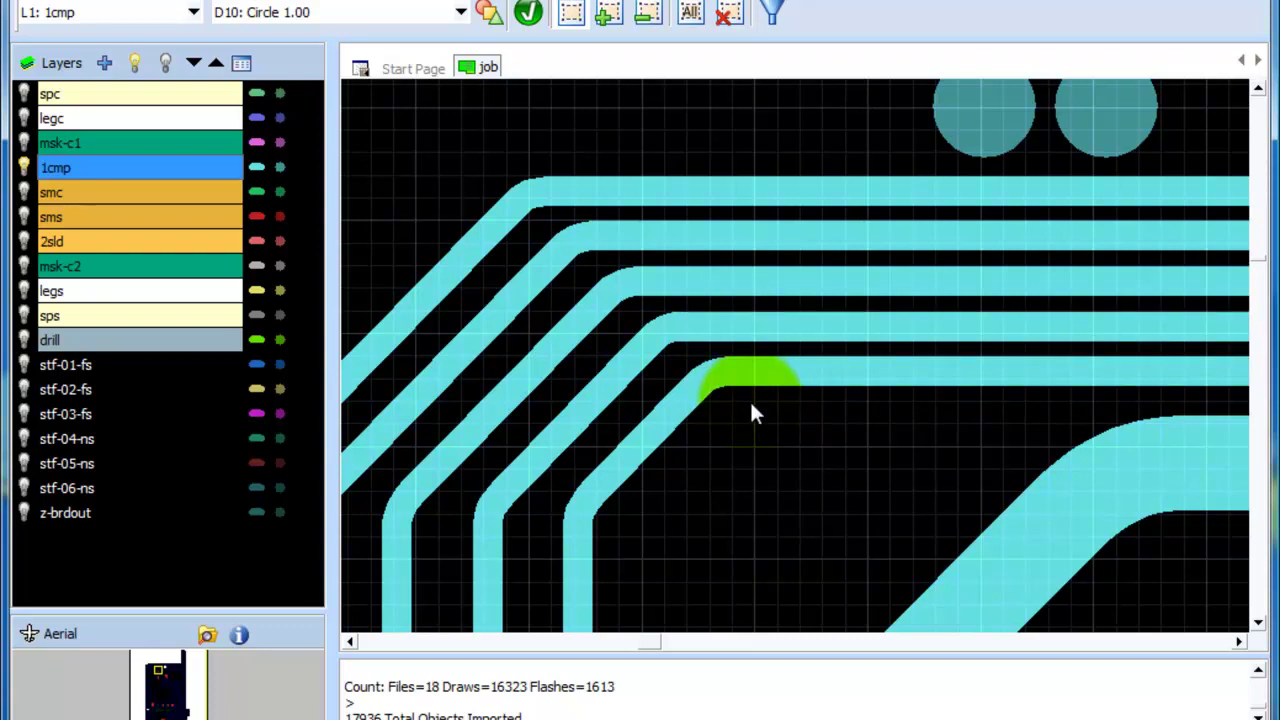
pyautogui.scroll(-2, 749, 399)
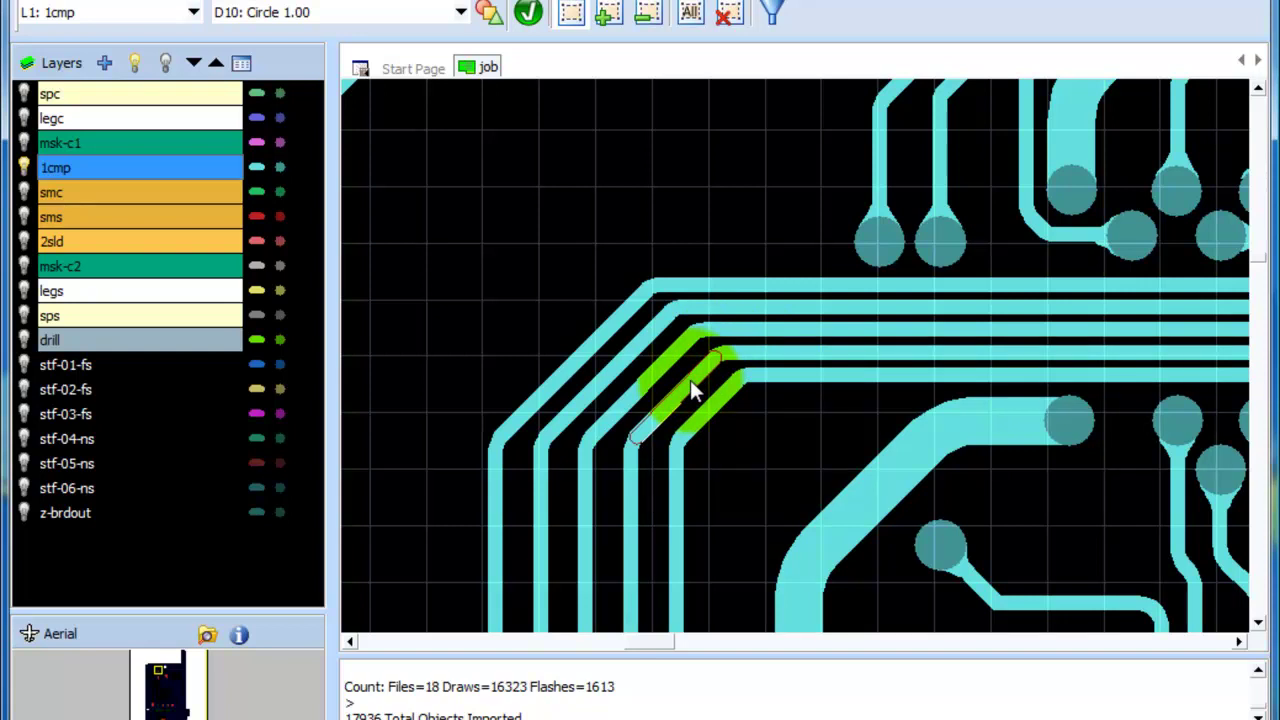
# Delete the old diagonal teardrop segment at the bus corner, then pan to other traces
pyautogui.click(690, 380)
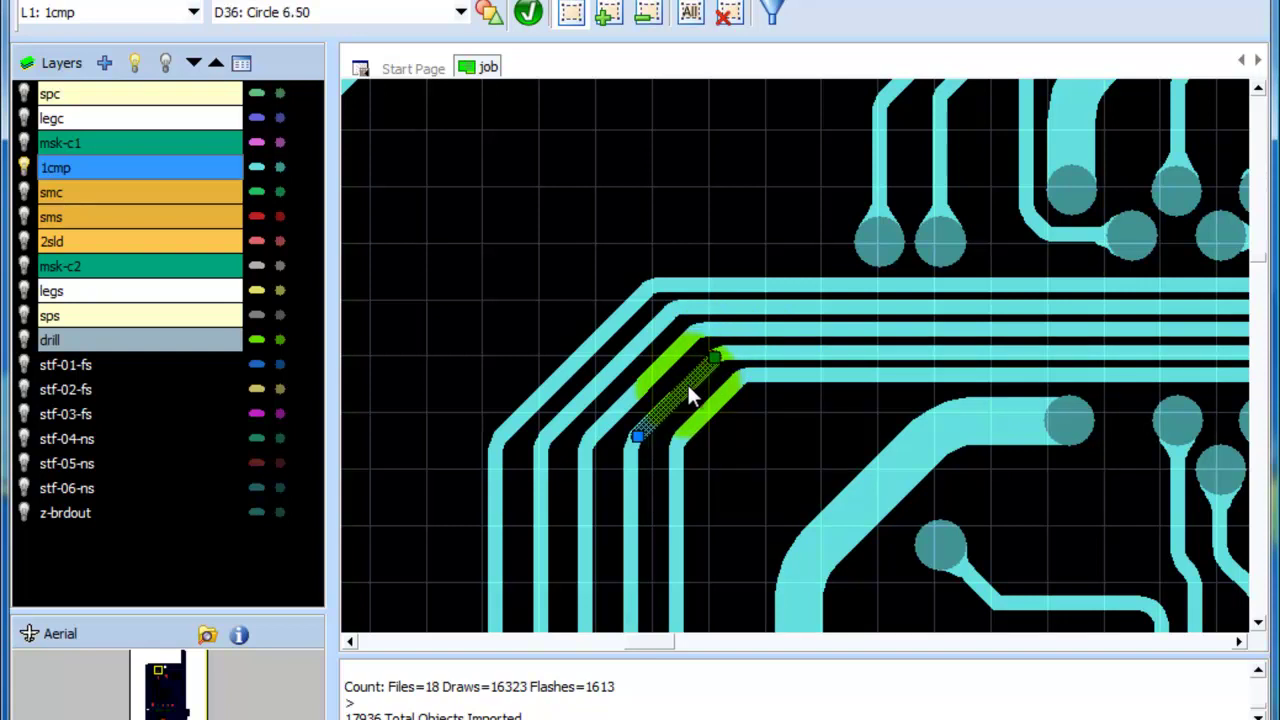
pyautogui.click(497, 665)
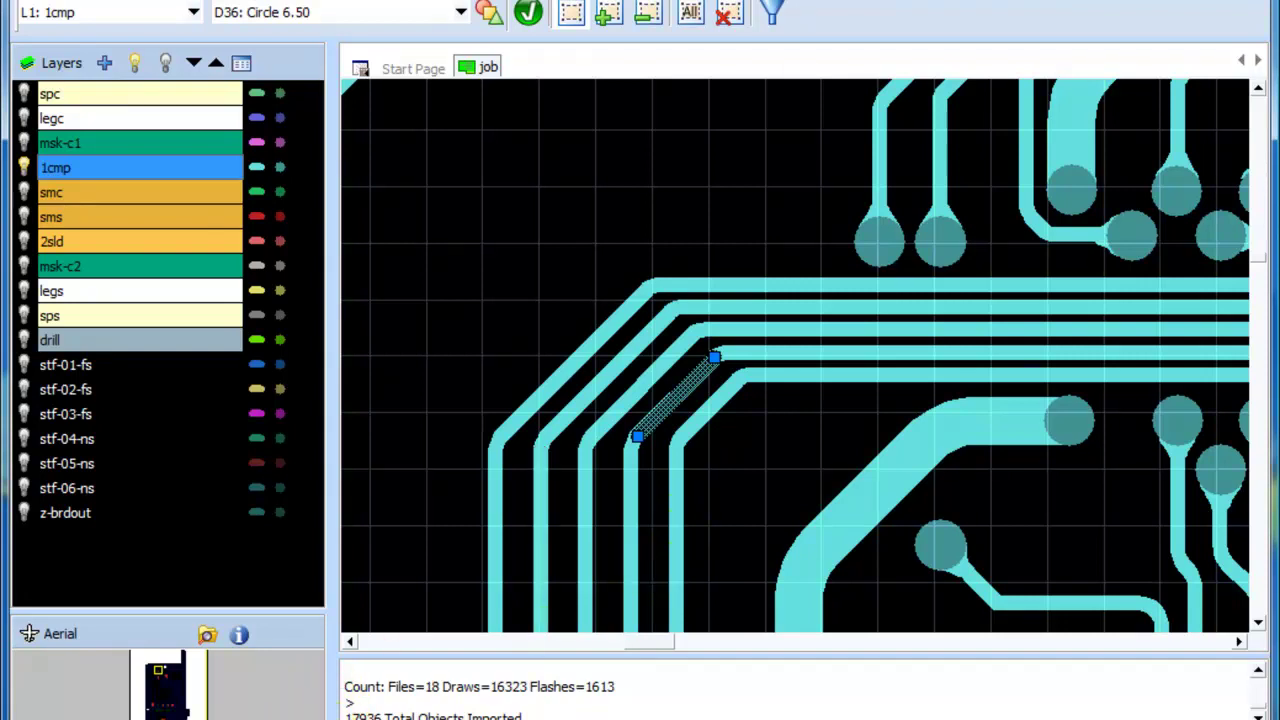
pyautogui.press('Delete')
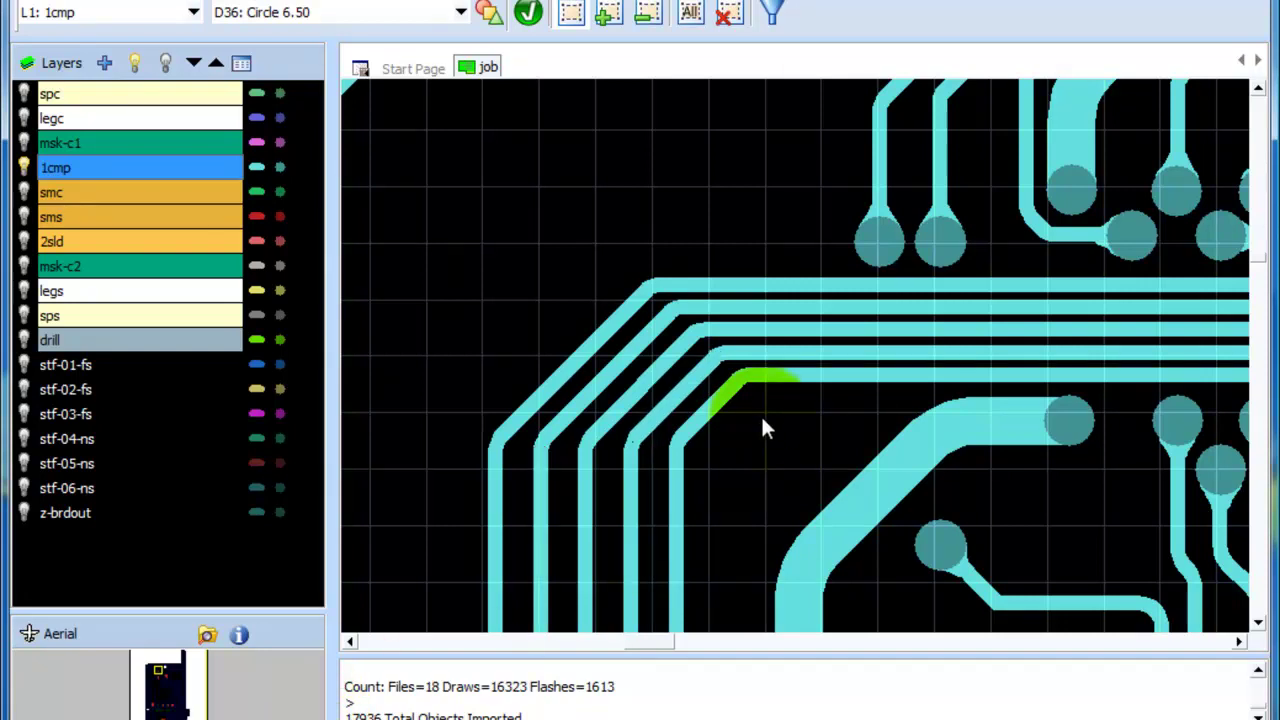
pyautogui.scroll(-2, 761, 414)
pyautogui.moveTo(740, 274); pyautogui.dragTo(517, 238, button='middle')
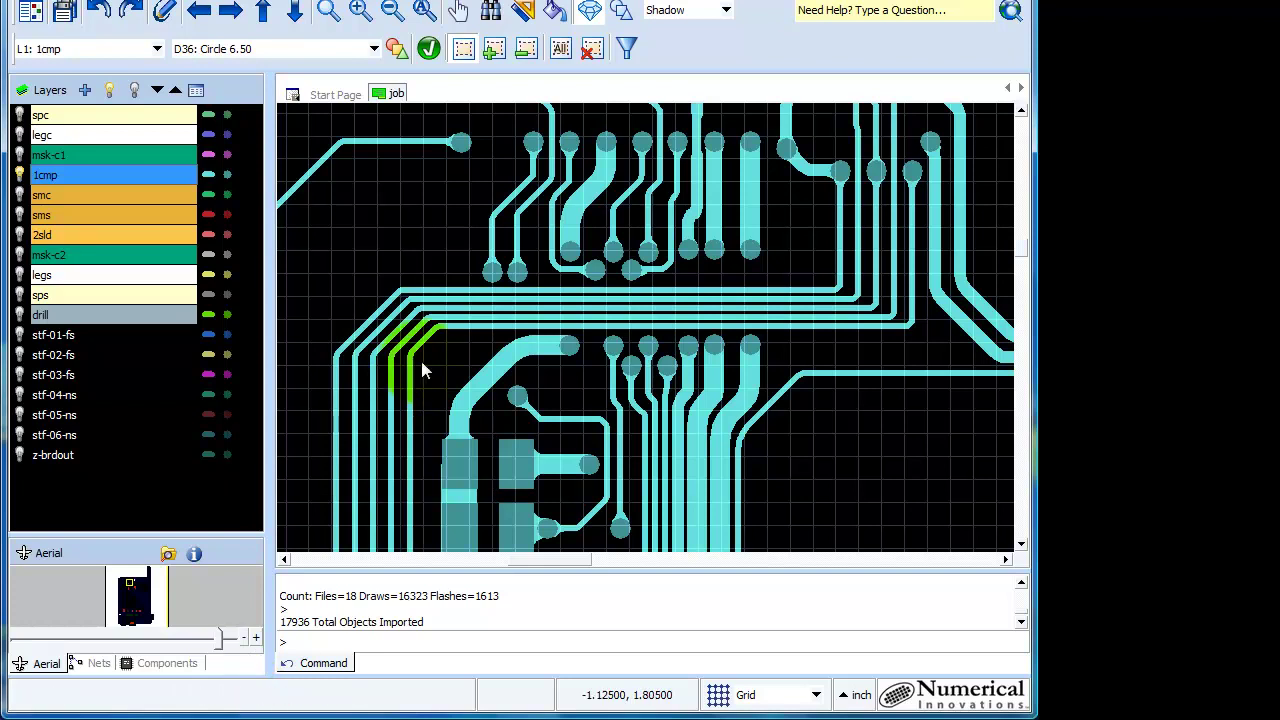
pyautogui.click(624, 12)
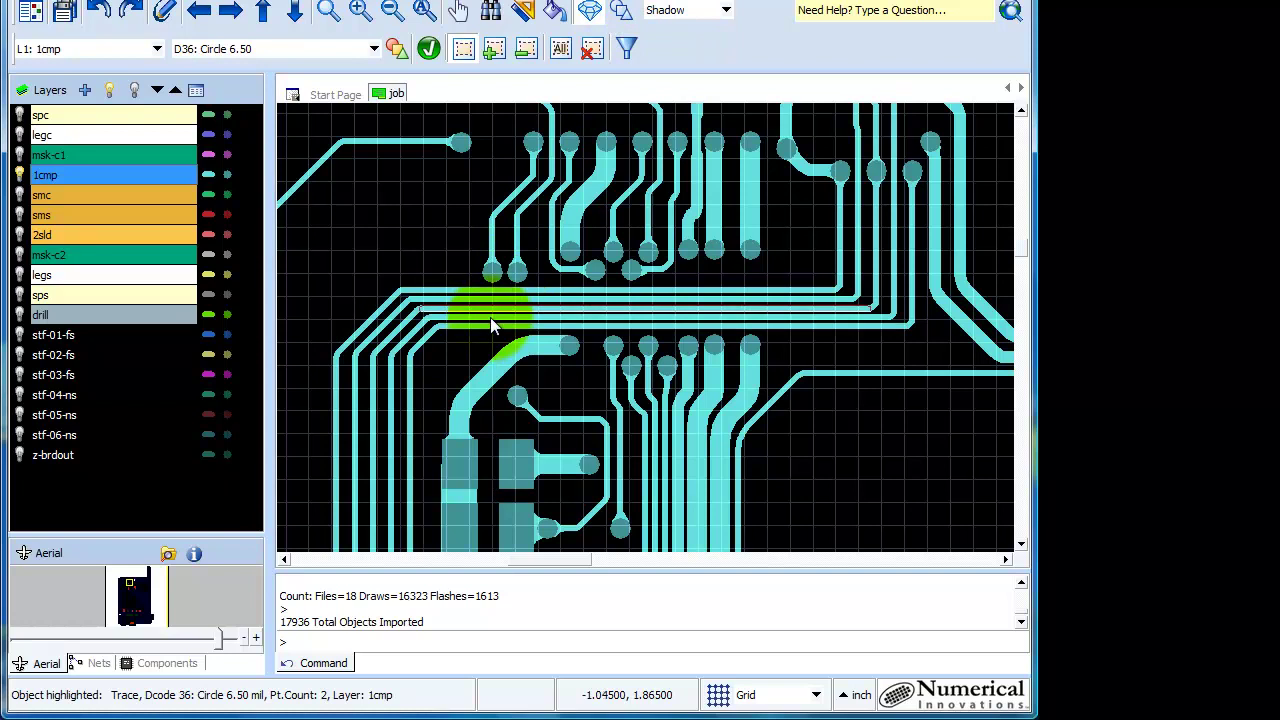
pyautogui.click(624, 12)
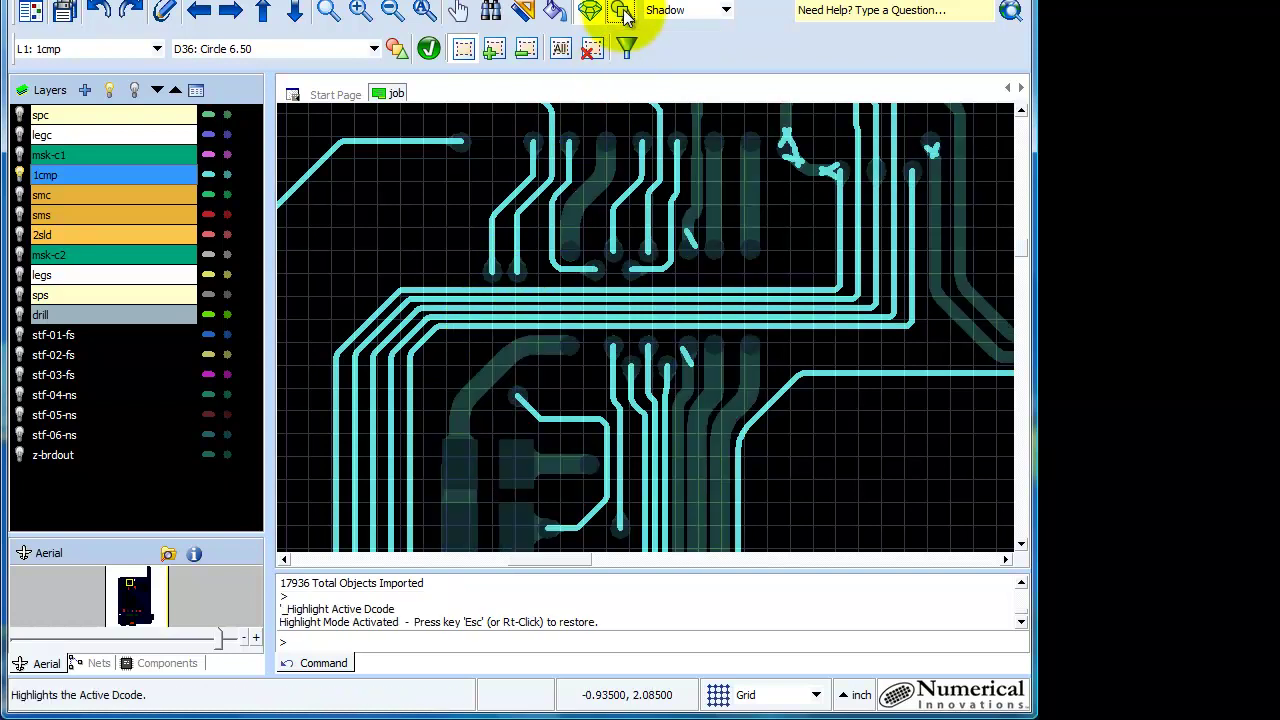
pyautogui.click(698, 15)
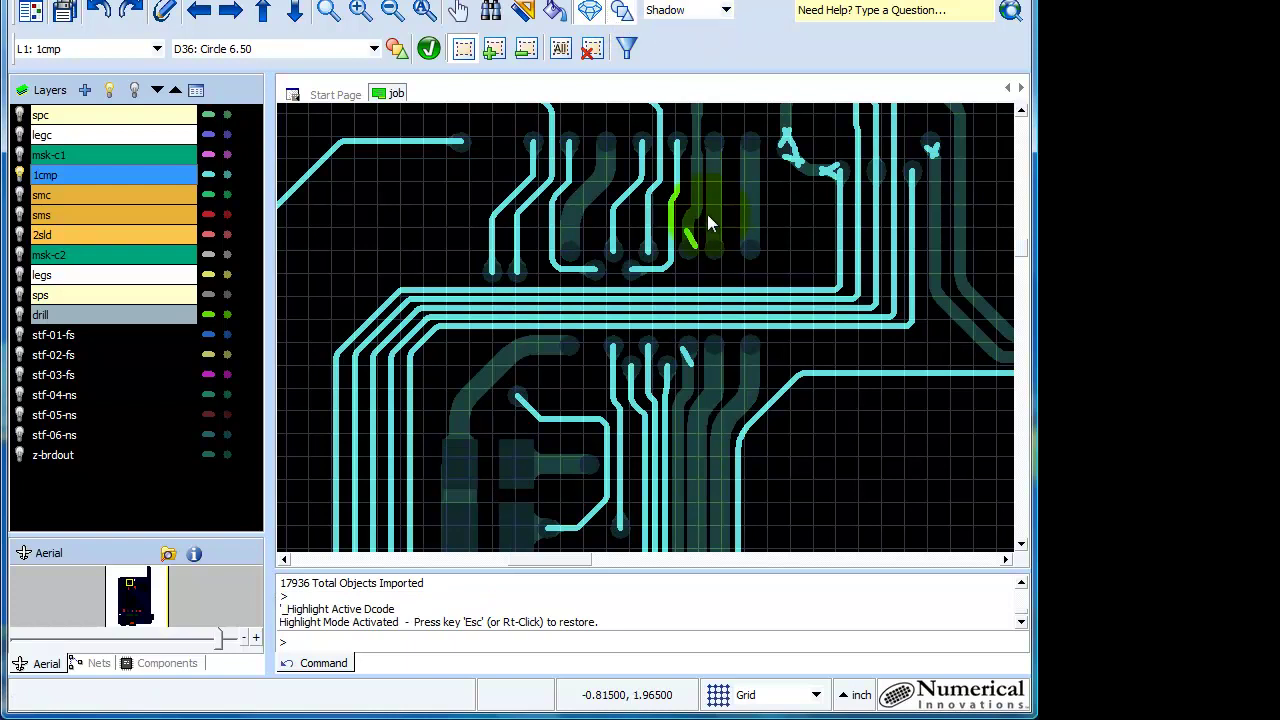
pyautogui.scroll(-3, 643, 200)
pyautogui.scroll(2, 600, 212)
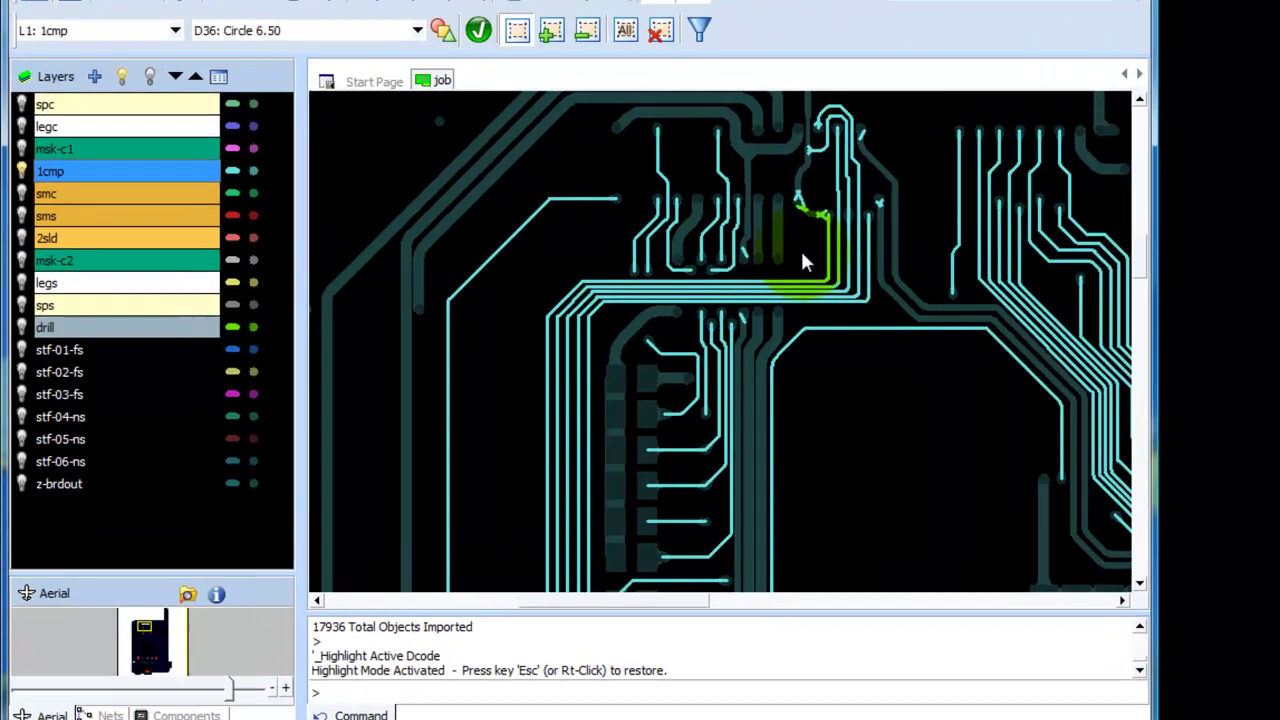
pyautogui.scroll(1, 713, 245)
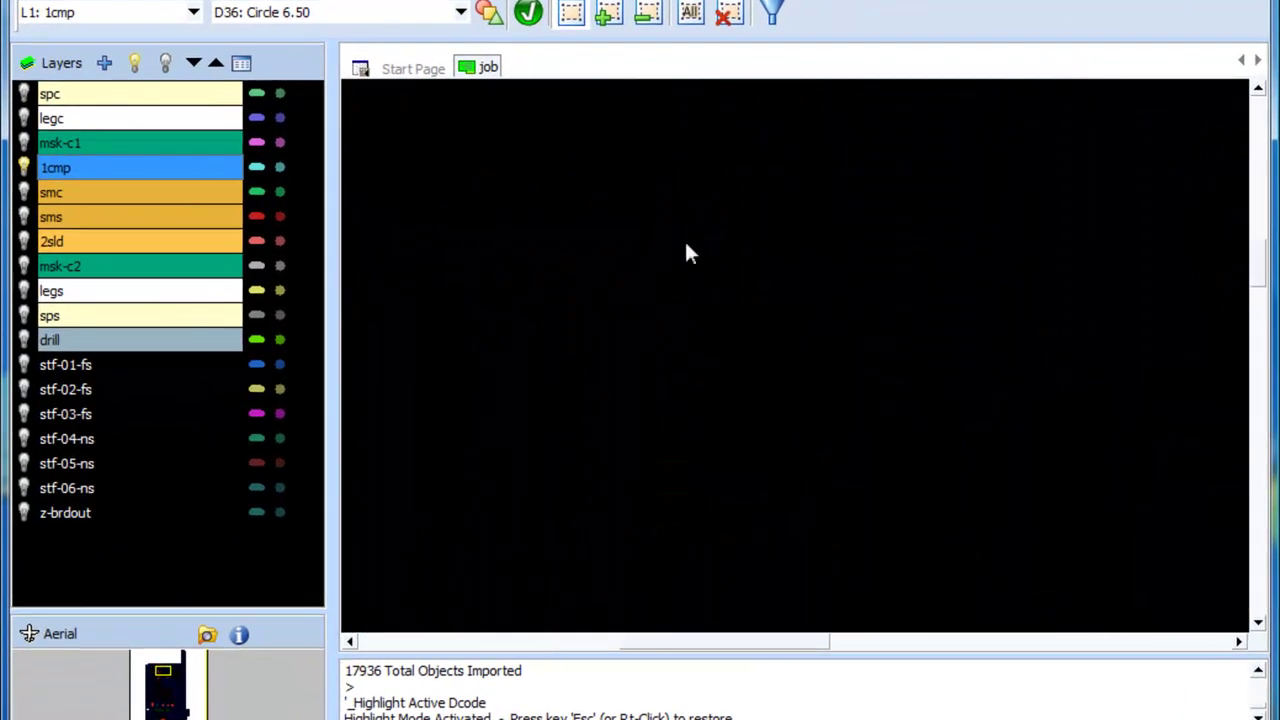
pyautogui.scroll(1, 600, 251)
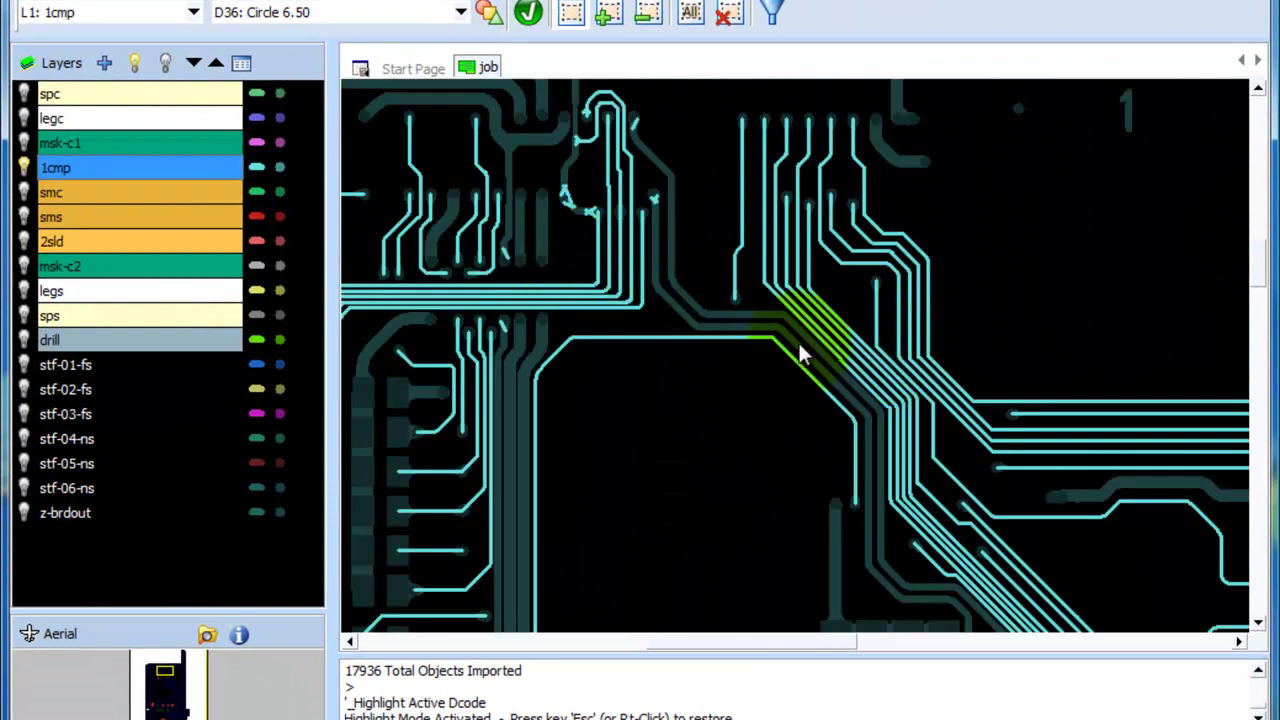
pyautogui.scroll(1, 820, 298)
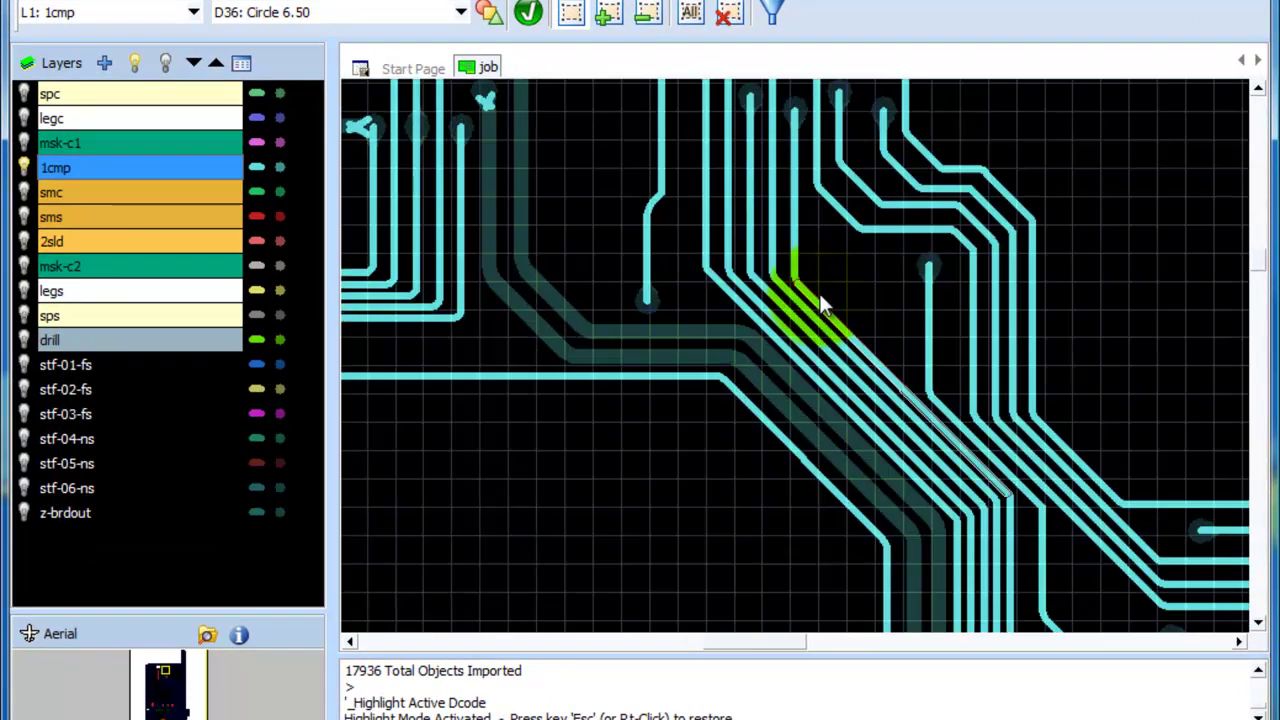
pyautogui.scroll(-1, 816, 288)
pyautogui.moveTo(645, 288); pyautogui.dragTo(901, 293, button='middle')
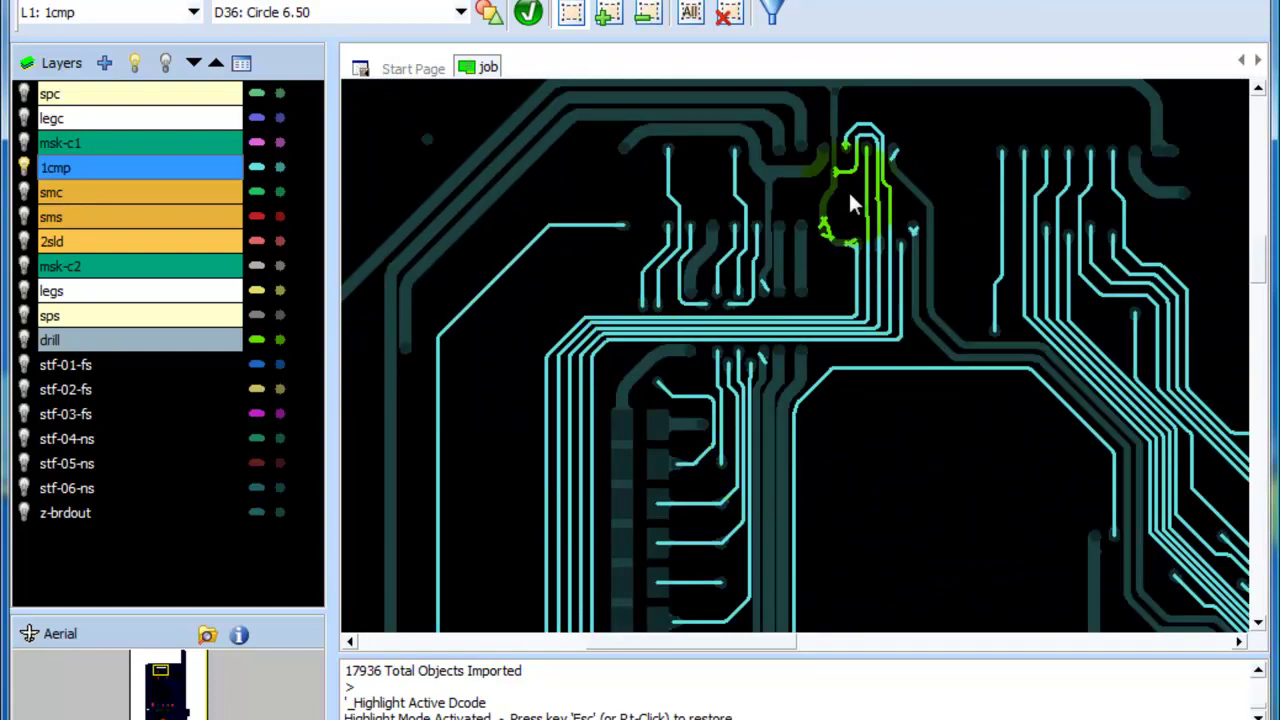
pyautogui.scroll(2, 845, 210)
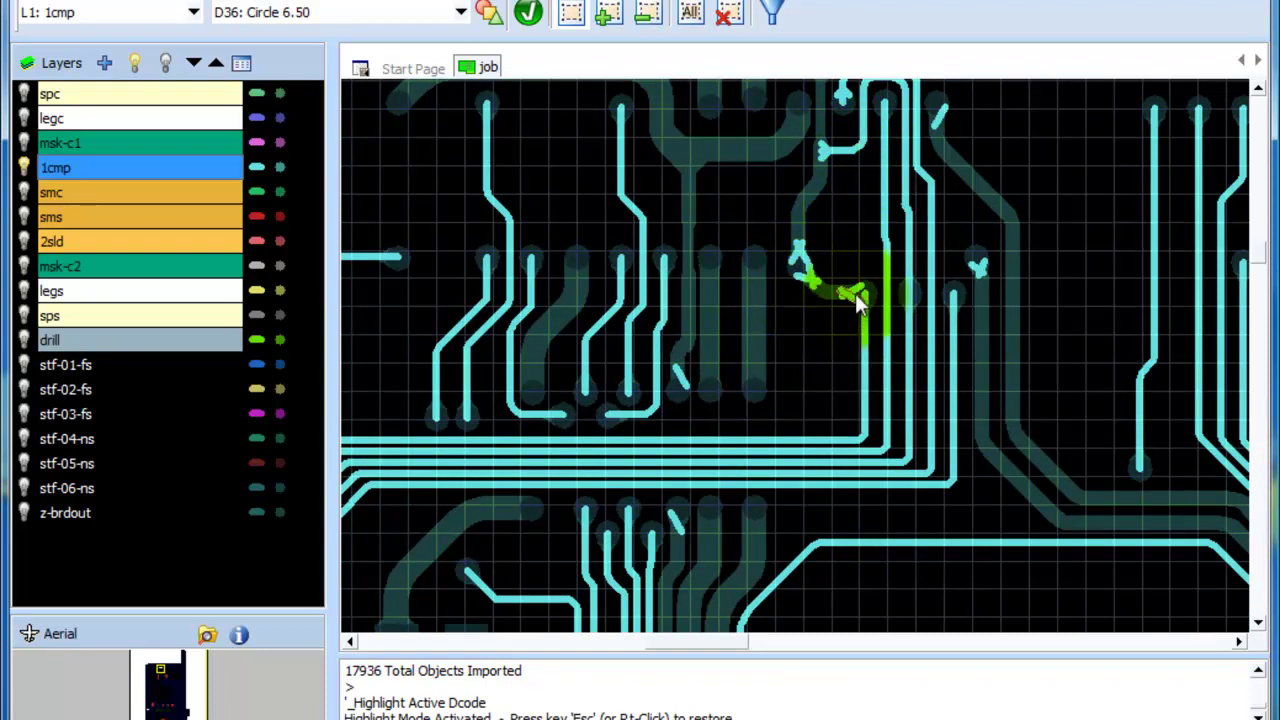
pyautogui.scroll(-3, 812, 315)
pyautogui.scroll(2, 810, 315)
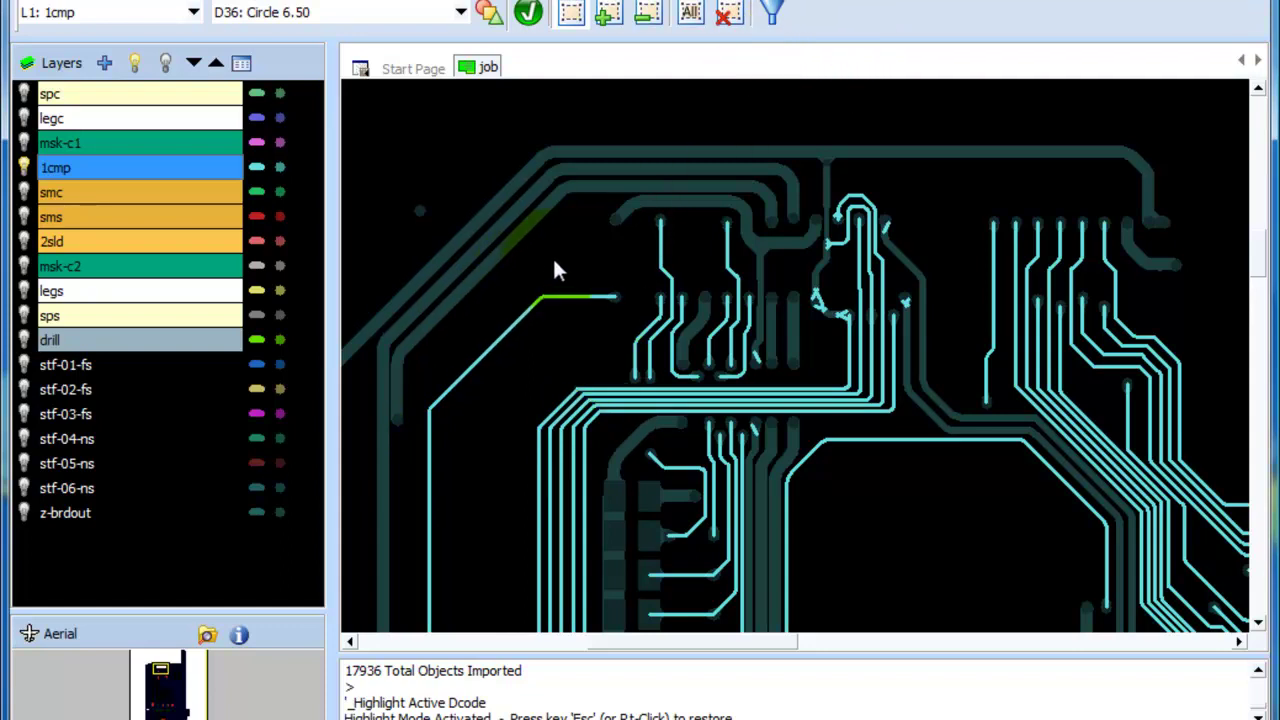
pyautogui.press('Escape')
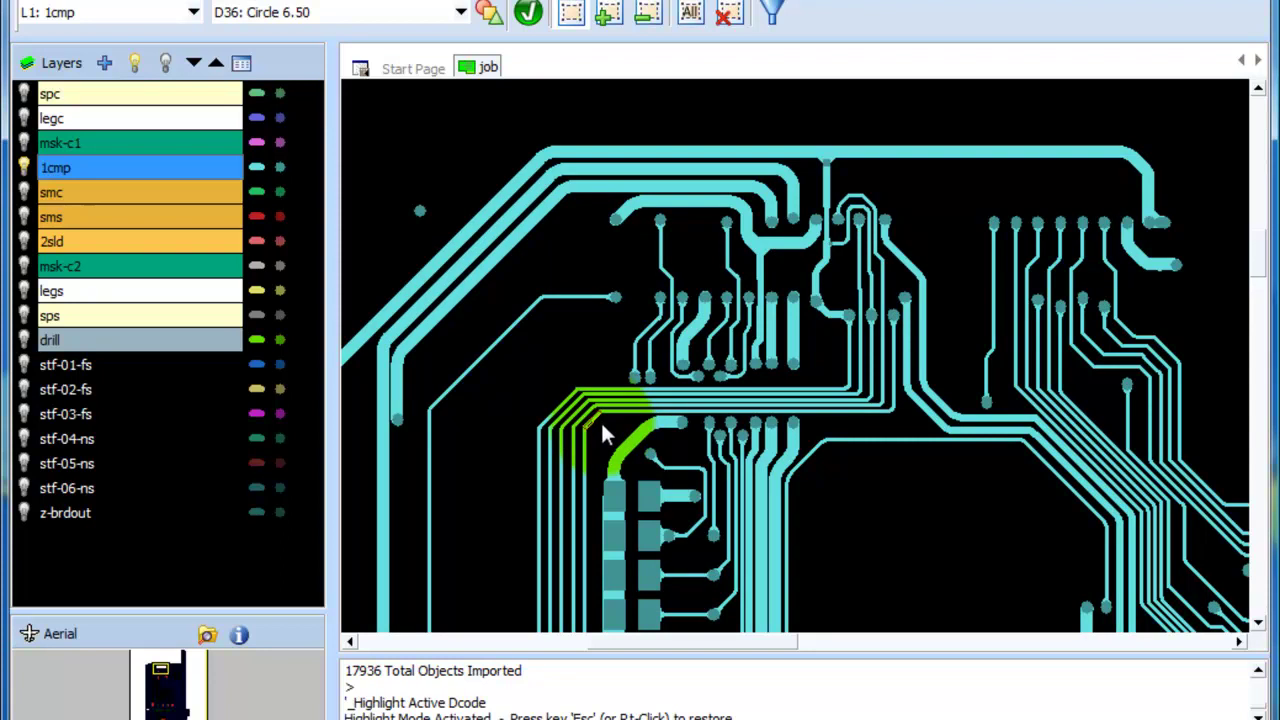
pyautogui.scroll(2, 600, 421)
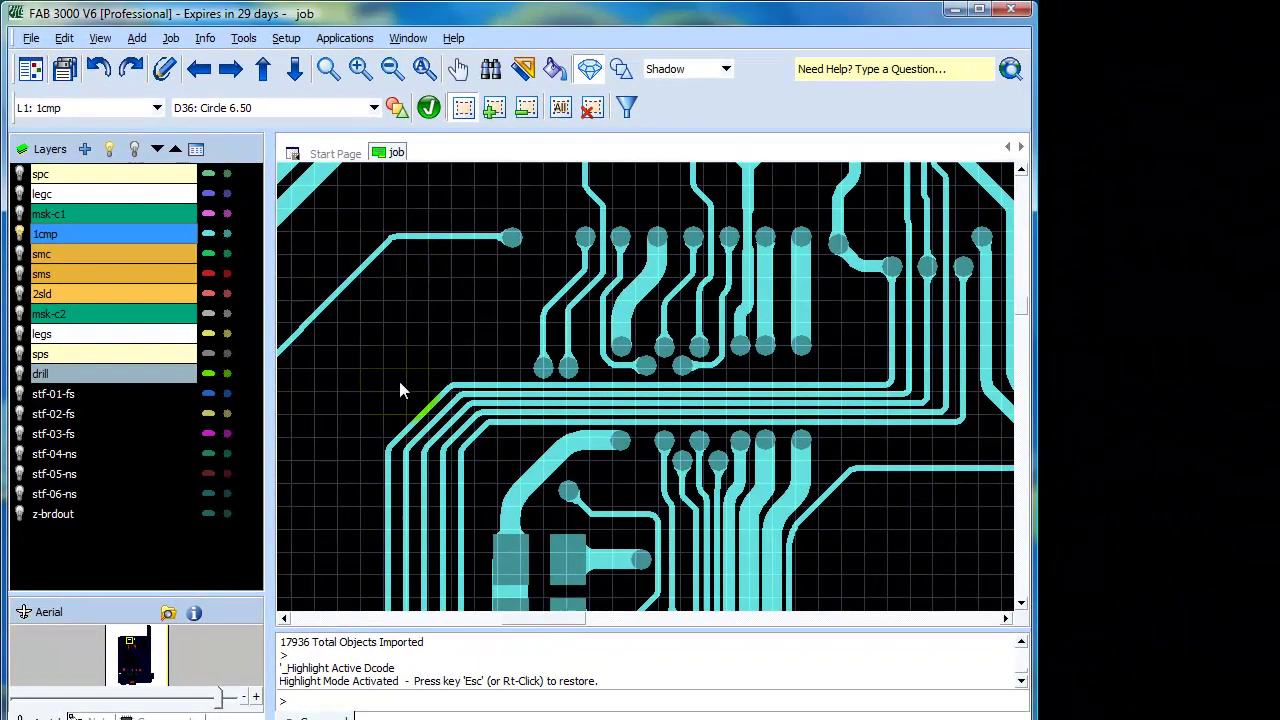
# Restrict the Selection Filter to Dcode 36
pyautogui.click(626, 108)
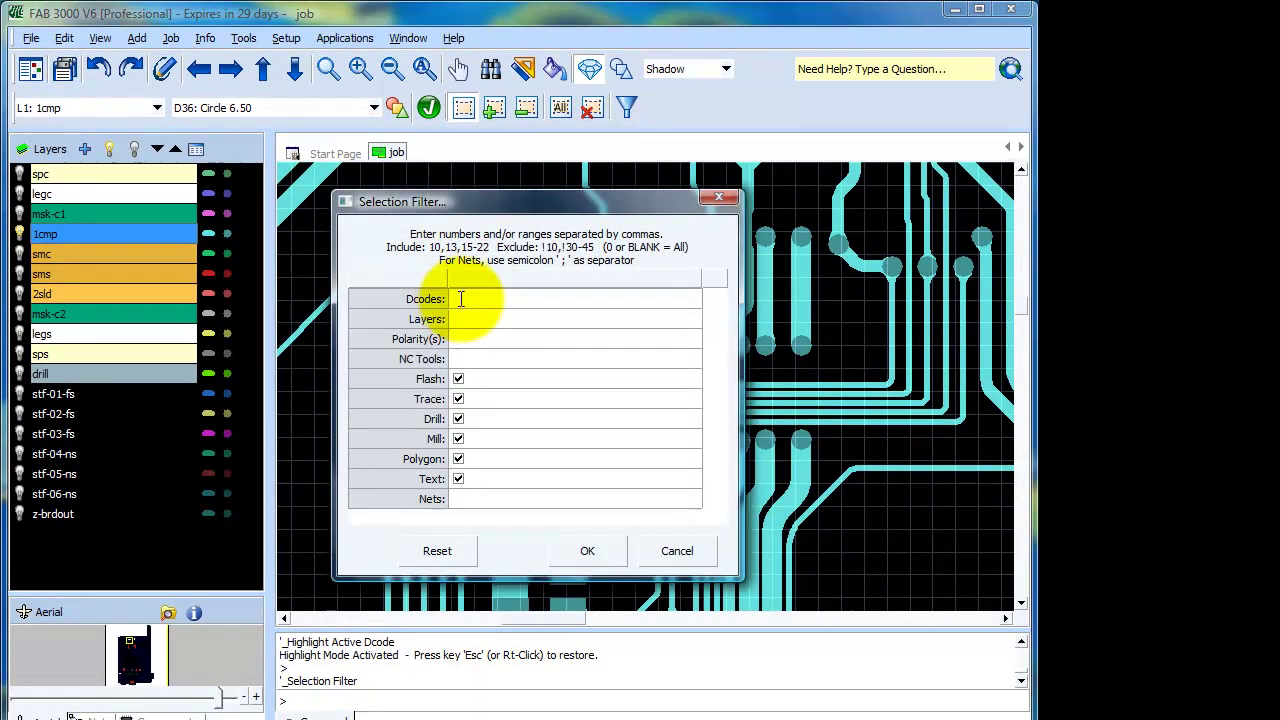
pyautogui.click(528, 301)
pyautogui.write('36')
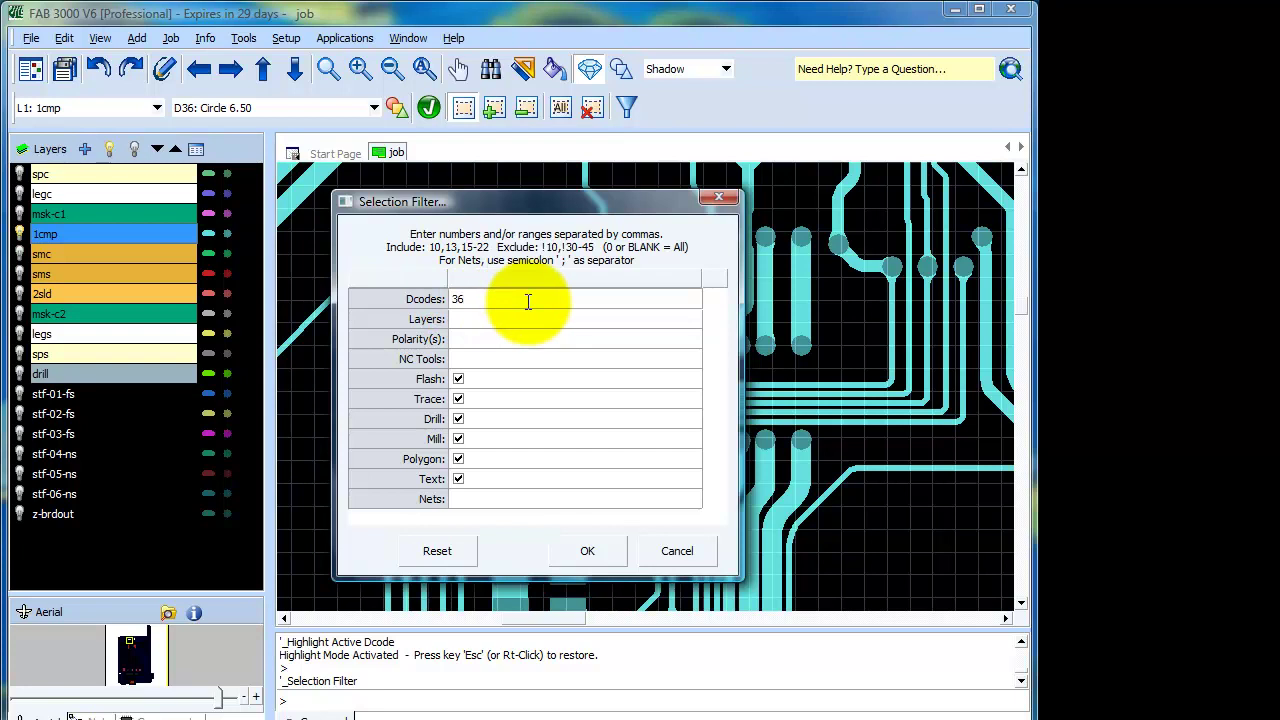
pyautogui.click(580, 554)
pyautogui.scroll(-5, 580, 554)
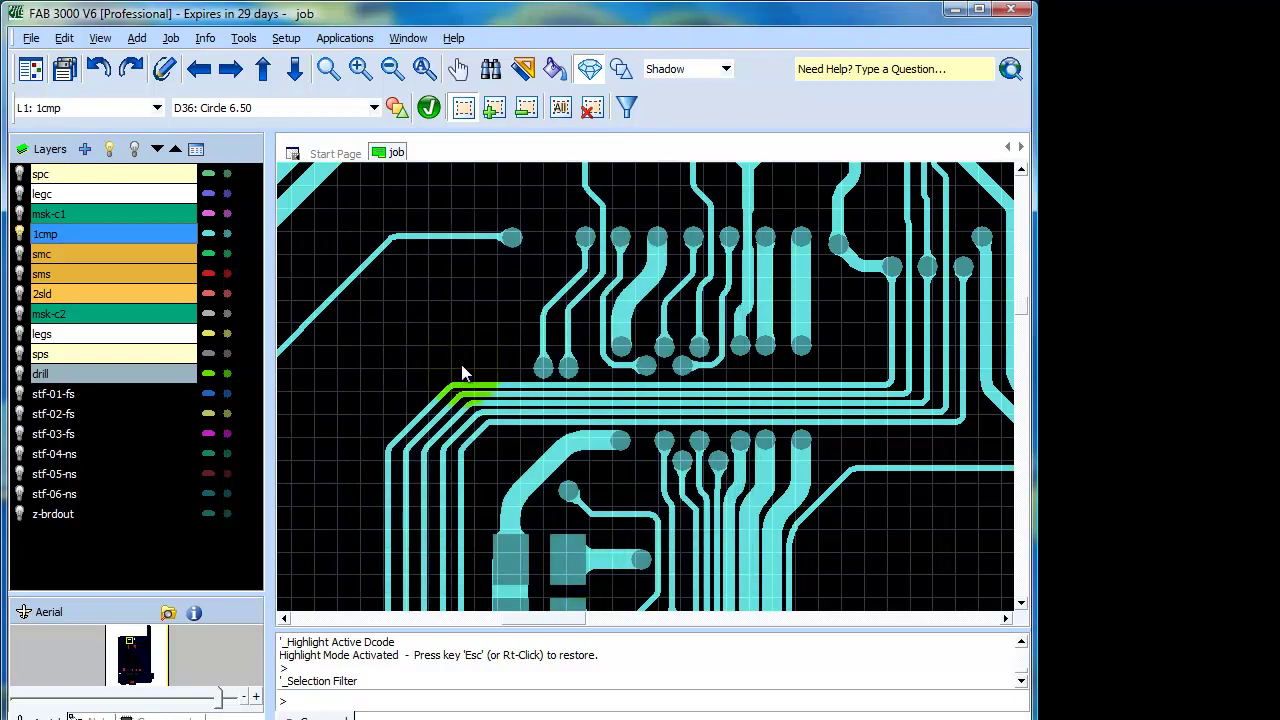
pyautogui.scroll(5, 532, 183)
# Clear the selection and select all D36 traces on 1cmp
pyautogui.click(591, 112)
pyautogui.click(561, 107)
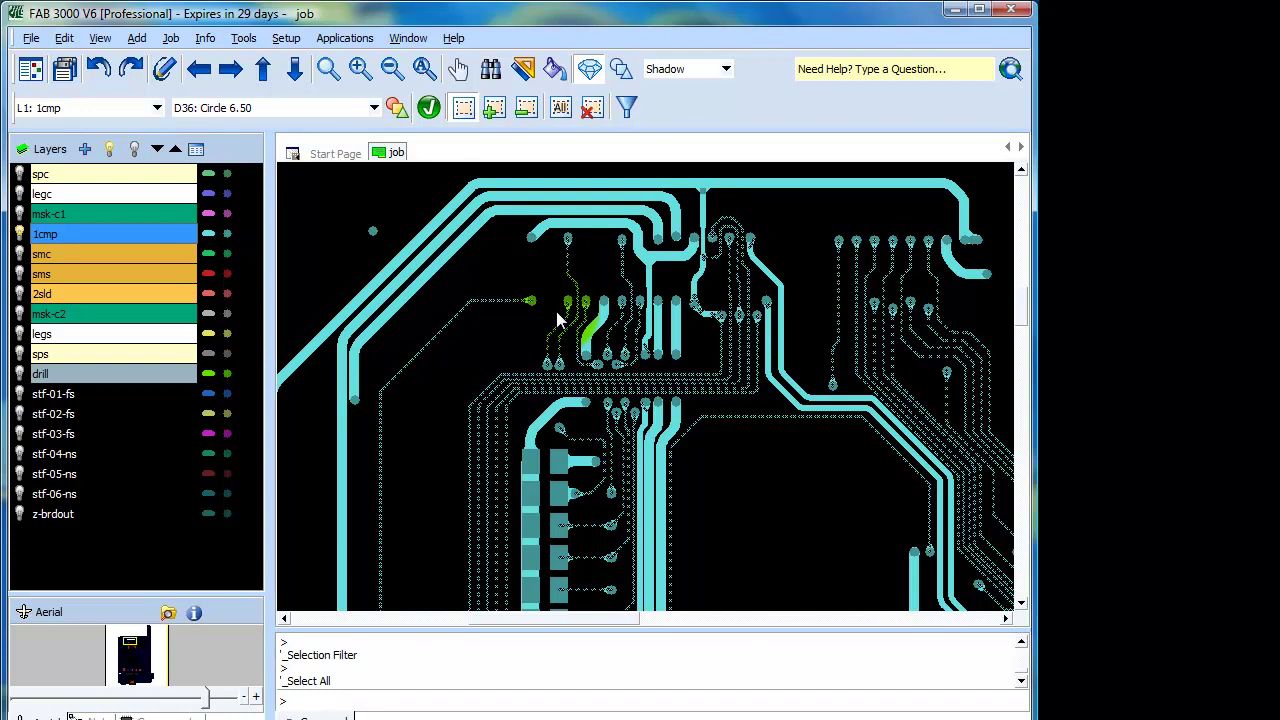
pyautogui.scroll(-2, 506, 306)
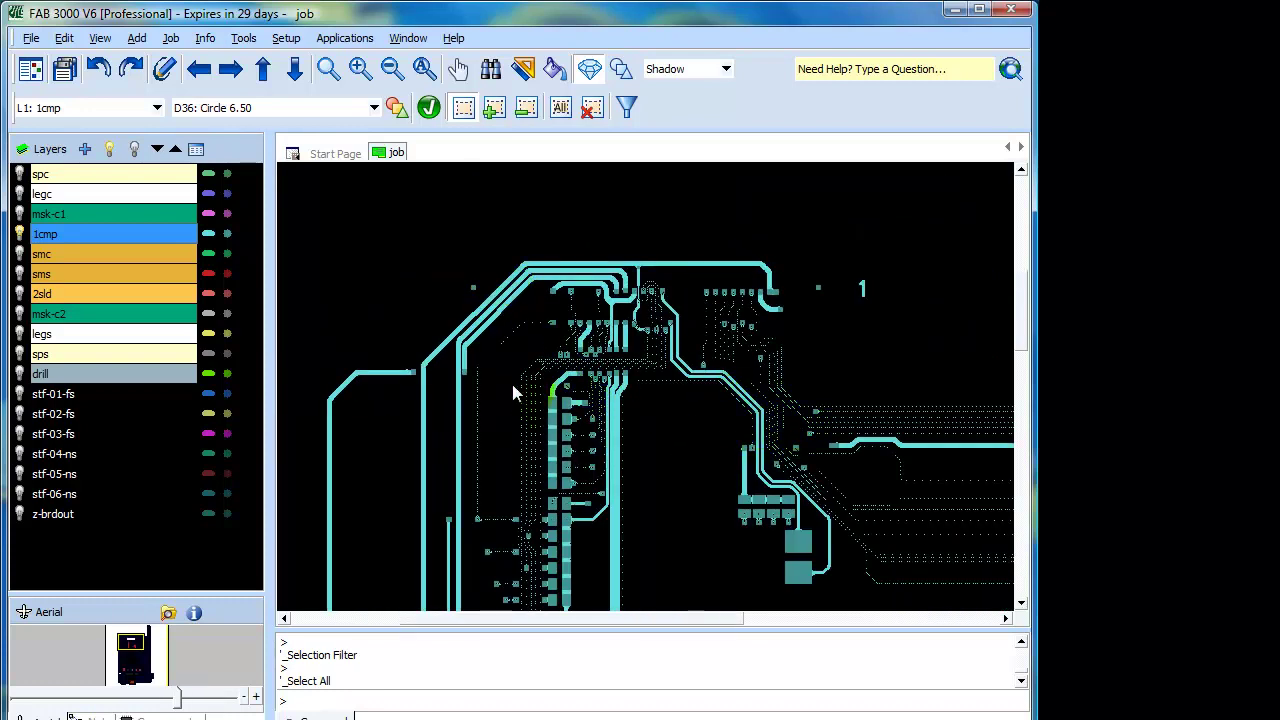
# Shrink the selected D36 traces by -1.0 mil per side with Grow / Shrink
pyautogui.click(236, 40)
pyautogui.moveTo(260, 80)
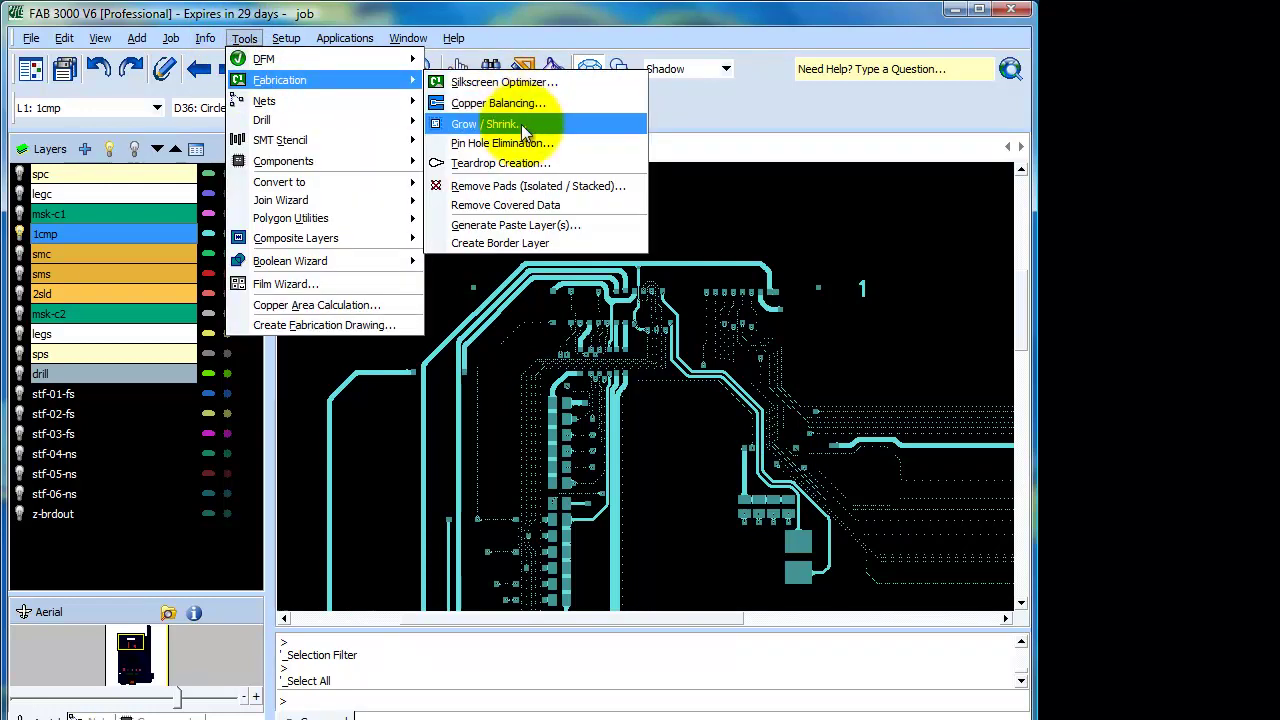
pyautogui.click(484, 124)
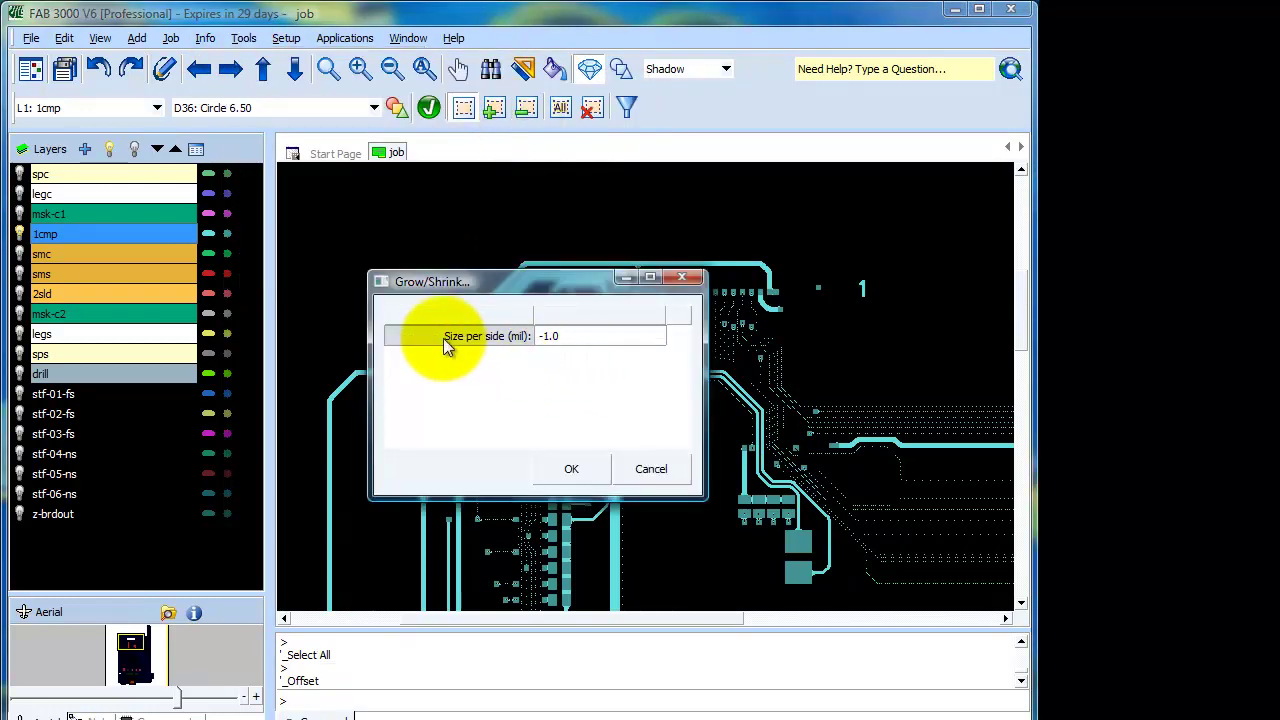
pyautogui.doubleClick(560, 337)
pyautogui.click(560, 337)
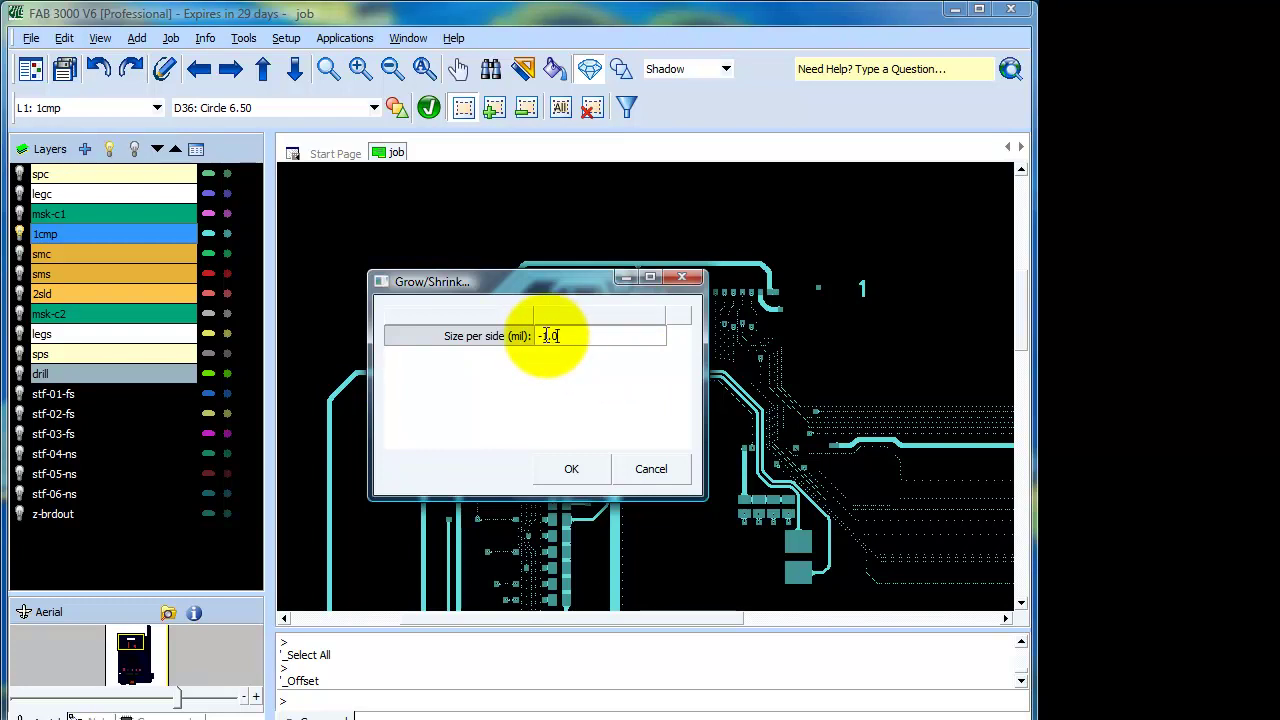
pyautogui.click(593, 471)
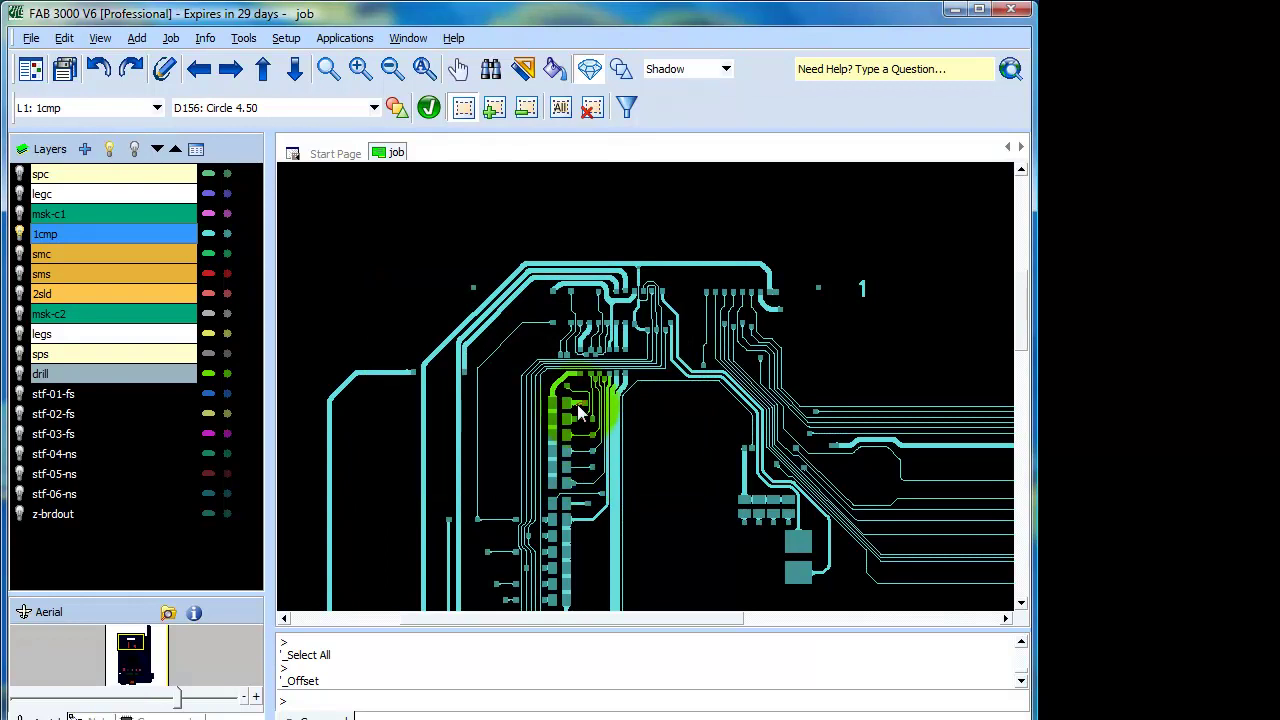
# Zoom in and select a shrunk trace to expose its end grips, then deselect it
pyautogui.scroll(5, 577, 404)
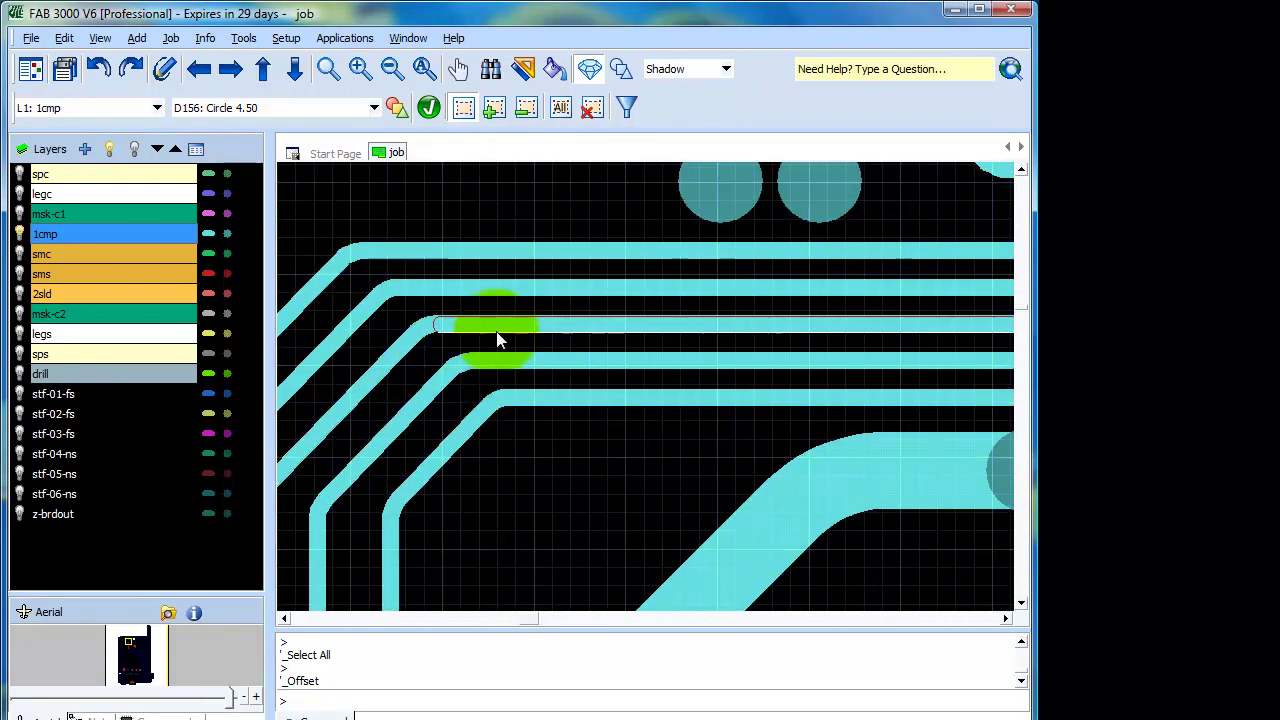
pyautogui.click(505, 361)
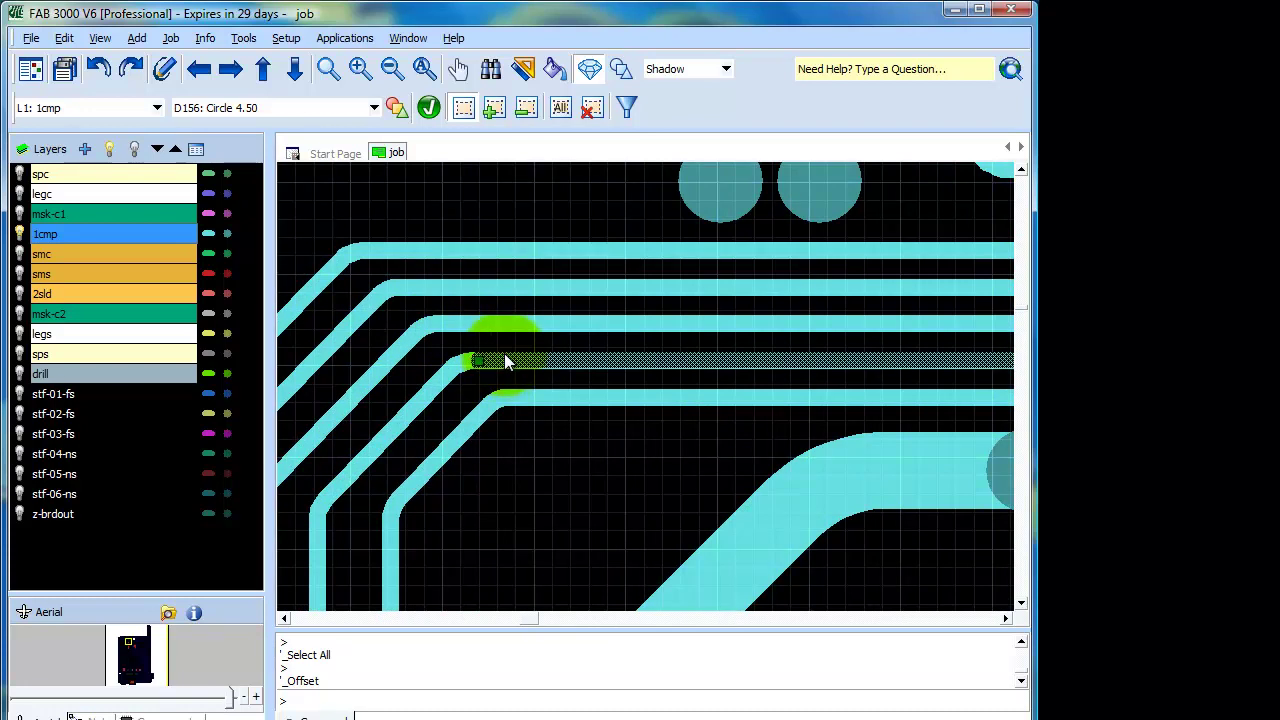
pyautogui.click(480, 361)
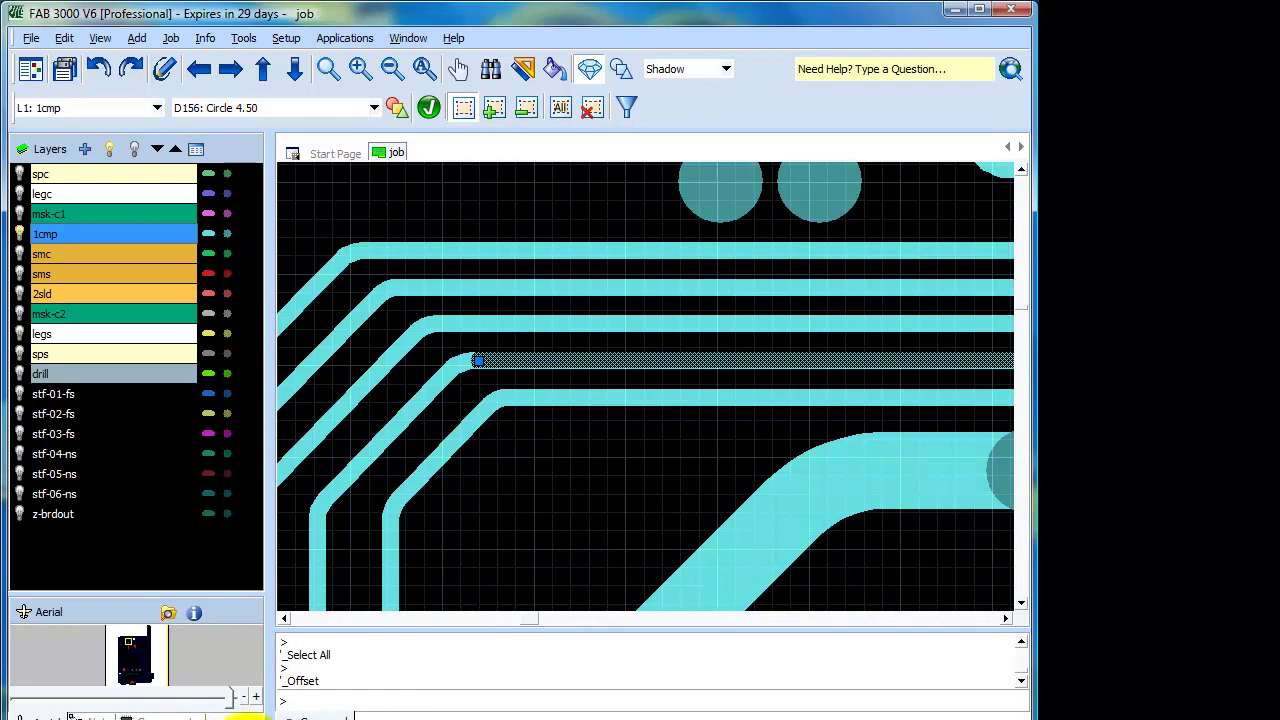
pyautogui.click(540, 440)
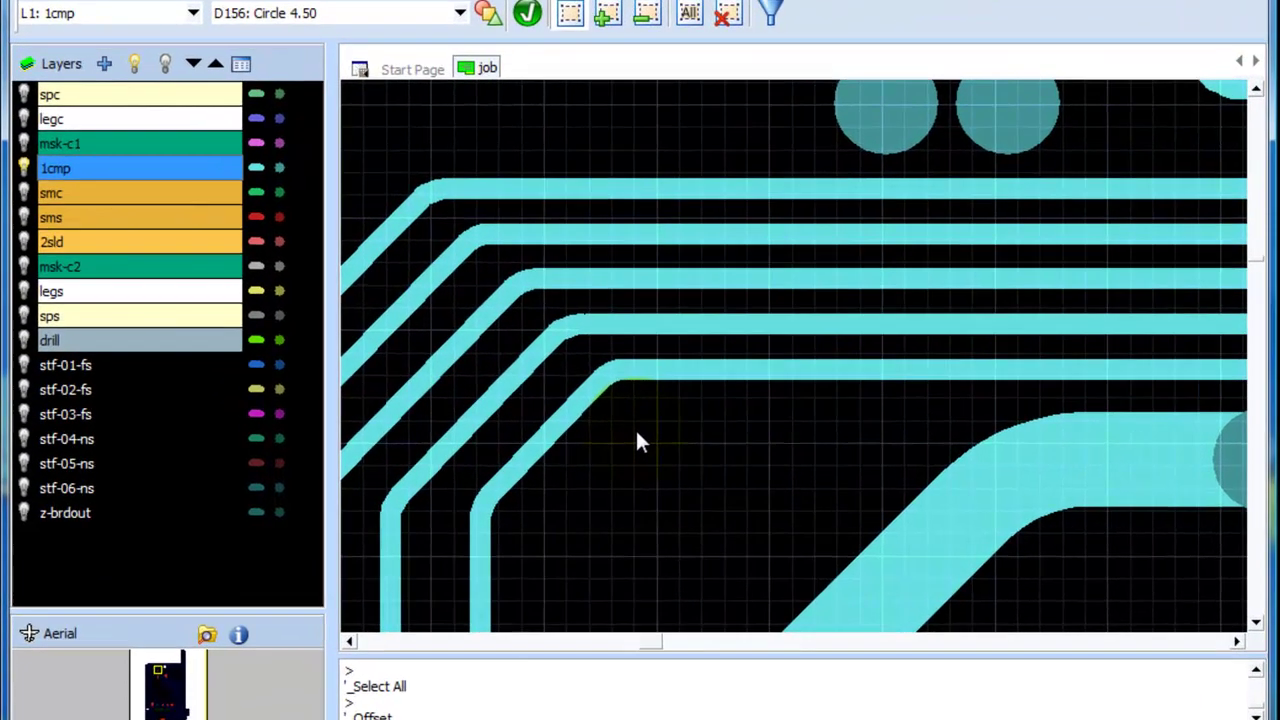
pyautogui.scroll(-5, 555, 450)
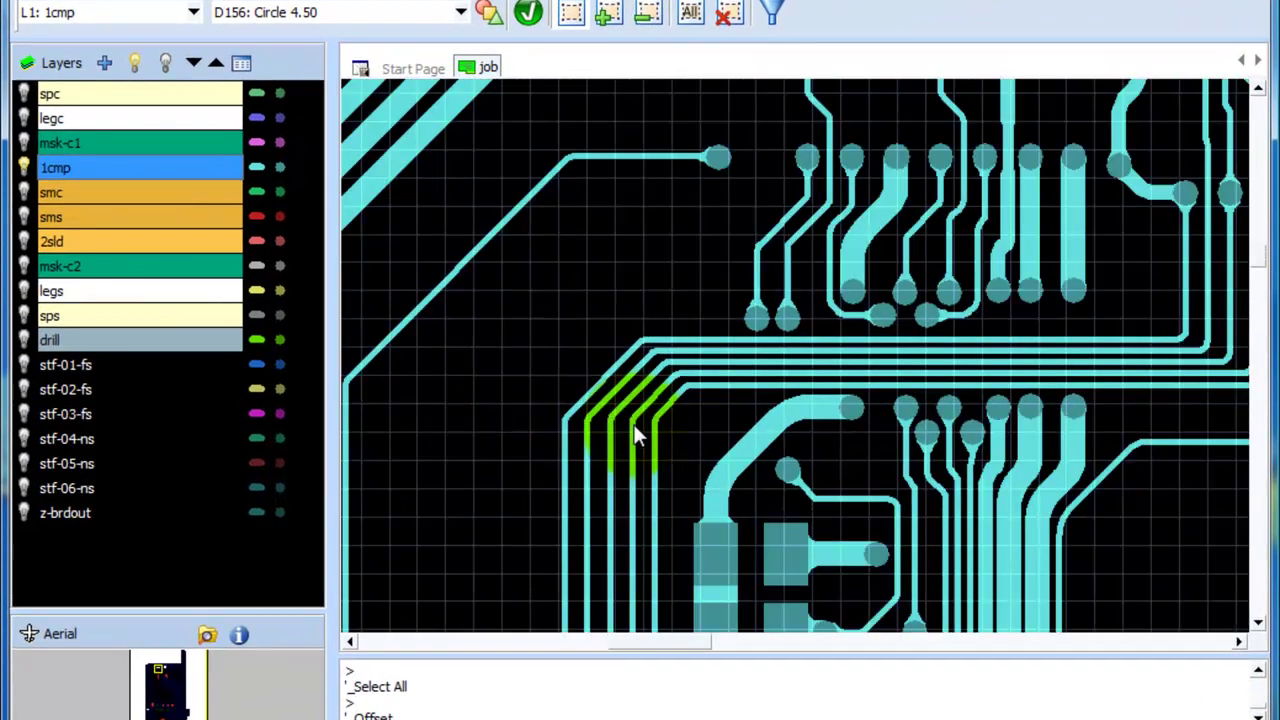
pyautogui.moveTo(703, 437); pyautogui.dragTo(815, 292, button='middle')
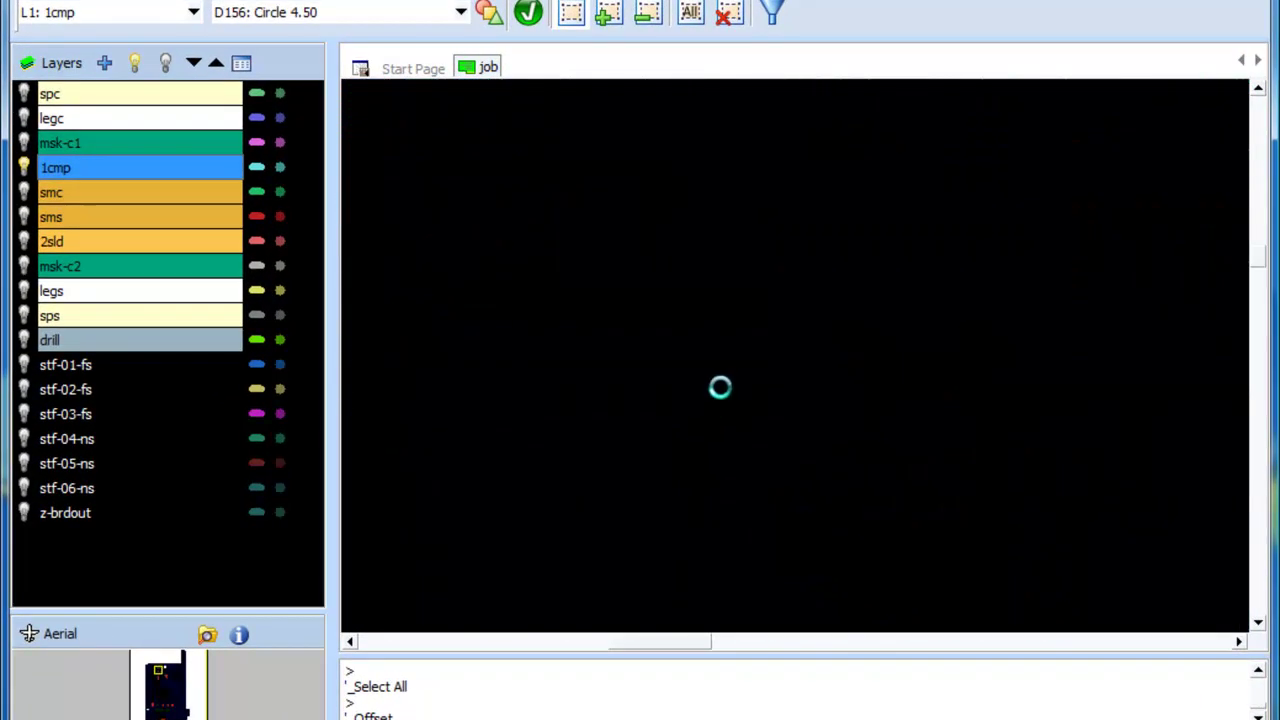
pyautogui.scroll(-3, 537, 457)
pyautogui.scroll(2, 643, 235)
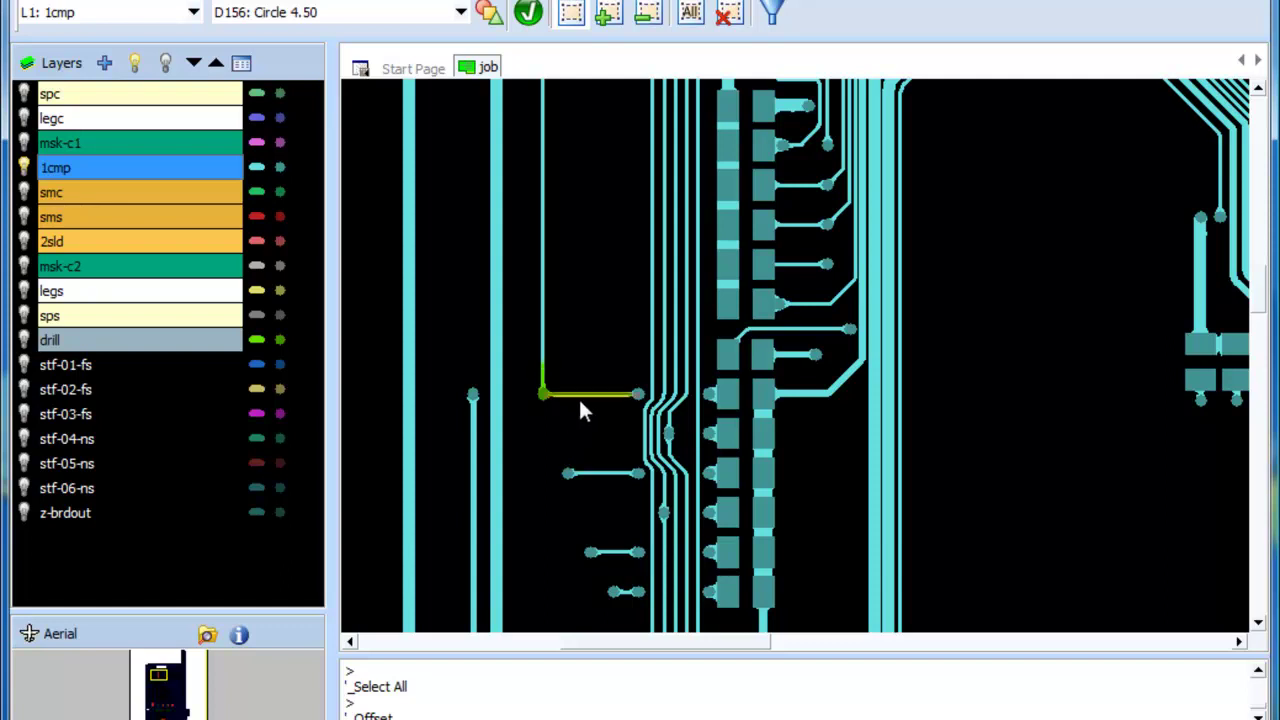
pyautogui.scroll(4, 578, 408)
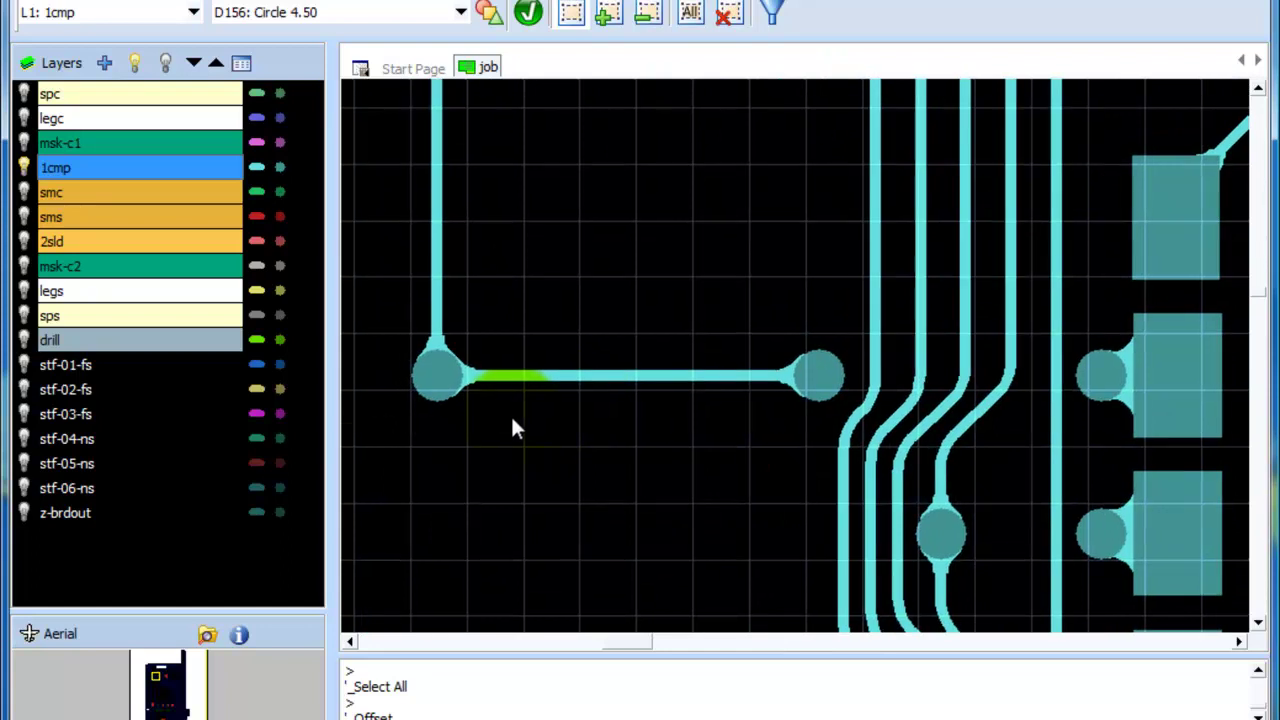
pyautogui.moveTo(514, 429); pyautogui.dragTo(606, 429, button='middle')
pyautogui.scroll(2, 556, 432)
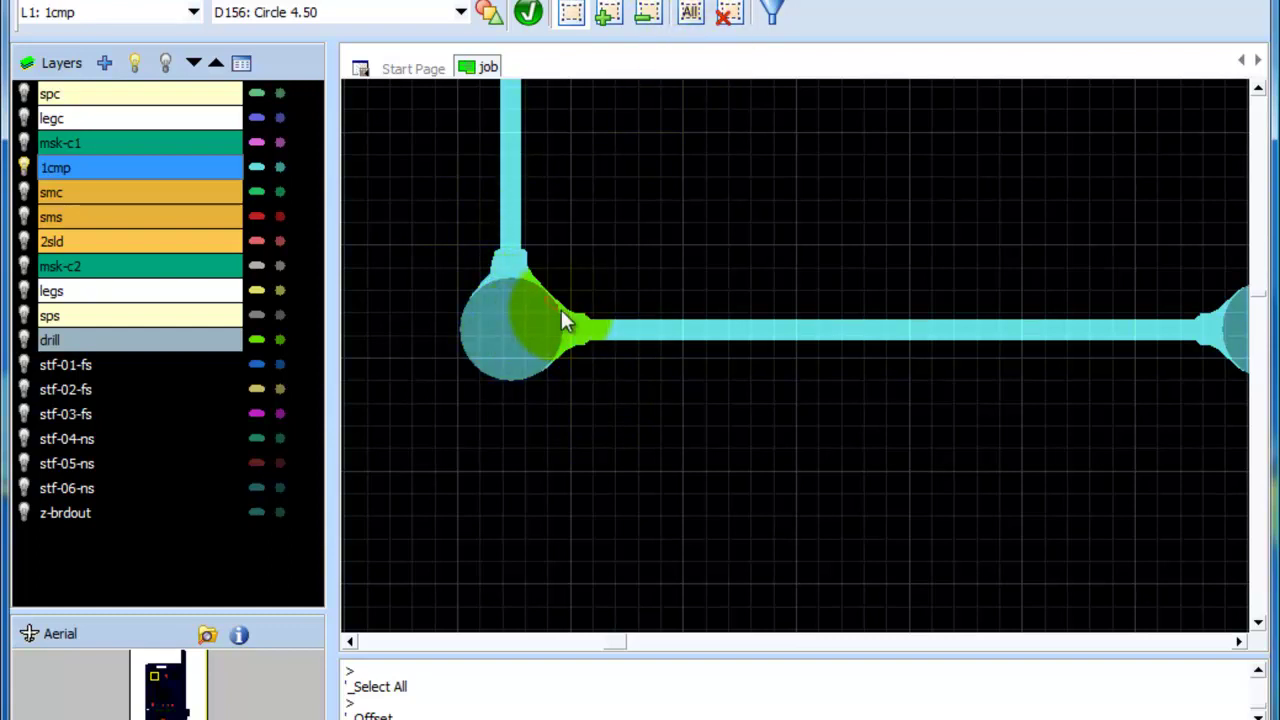
# Switch to Outline display, window-select both teardrops at the pad and delete them
pyautogui.click(652, 12)
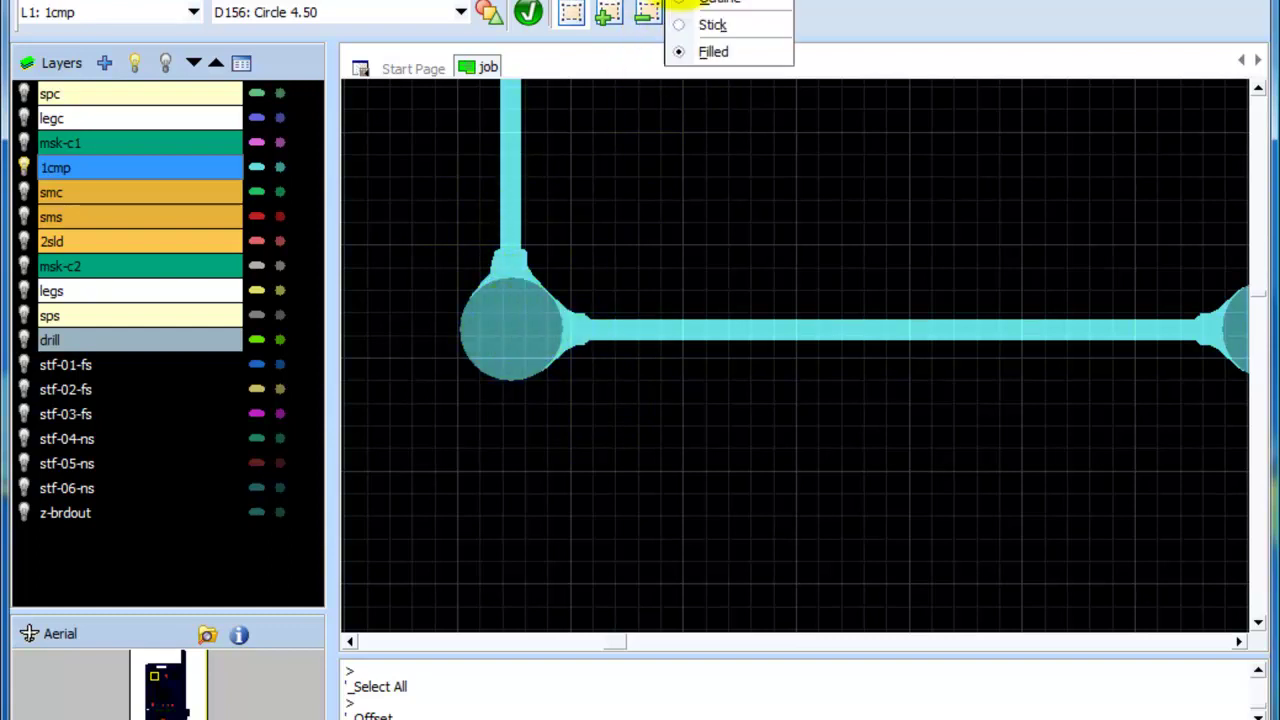
pyautogui.click(684, 4)
pyautogui.scroll(2, 500, 305)
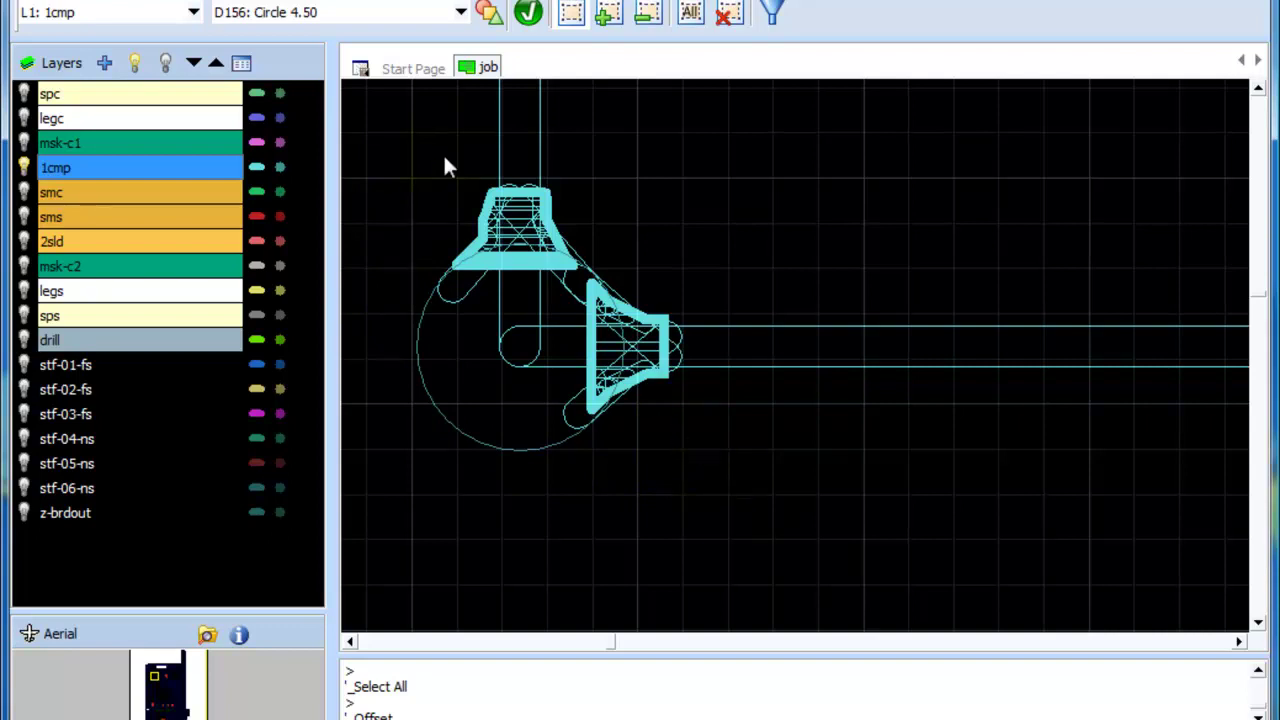
pyautogui.moveTo(364, 130); pyautogui.dragTo(699, 435)
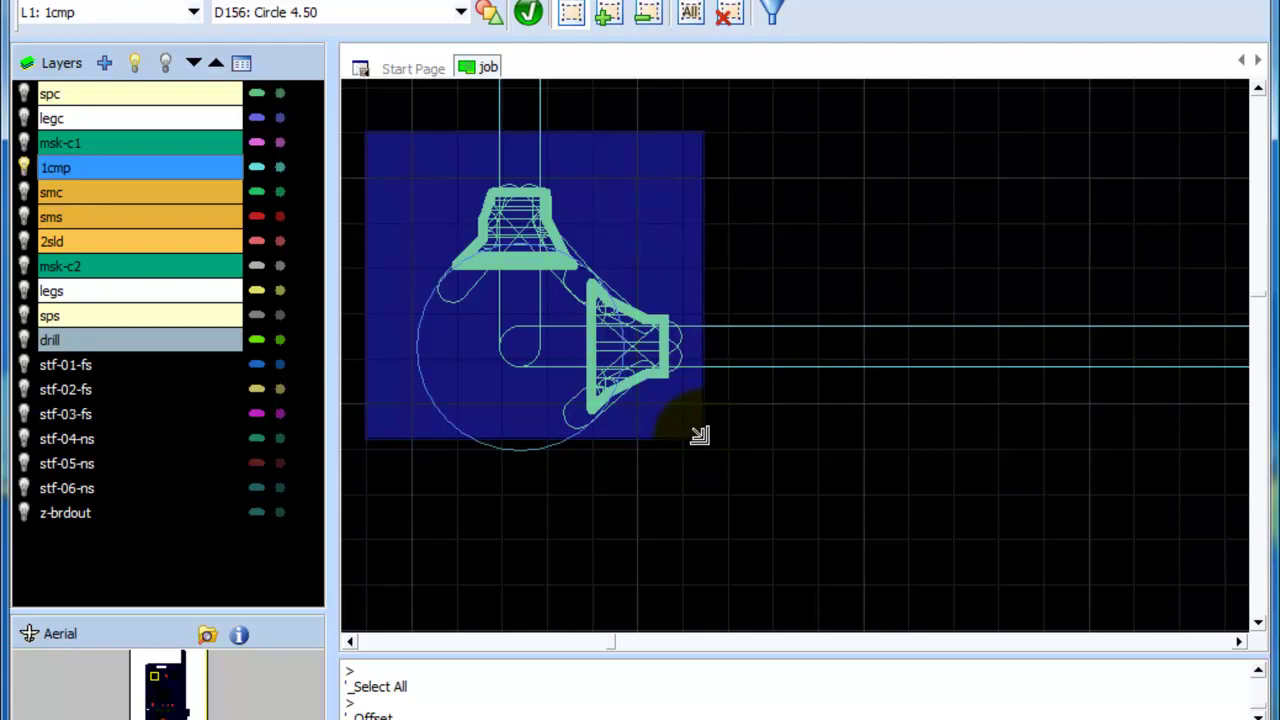
pyautogui.moveTo(699, 435); pyautogui.dragTo(347, 88)
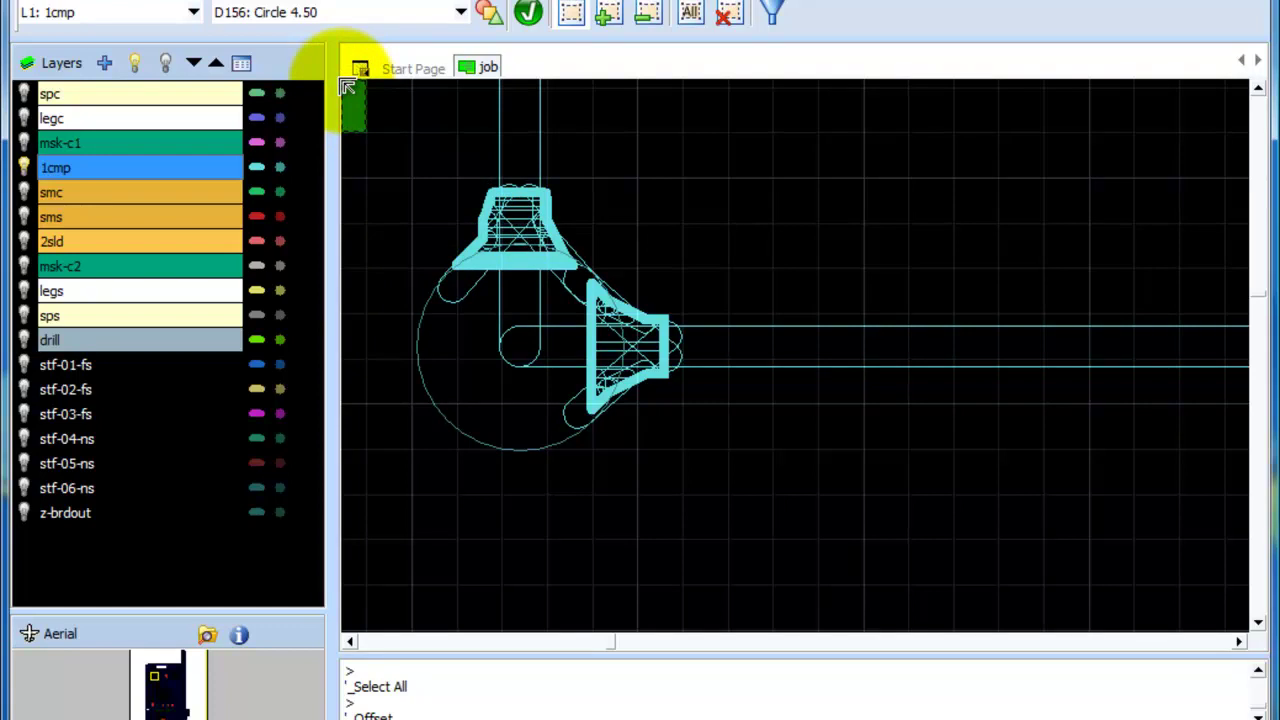
pyautogui.moveTo(347, 88); pyautogui.dragTo(703, 437)
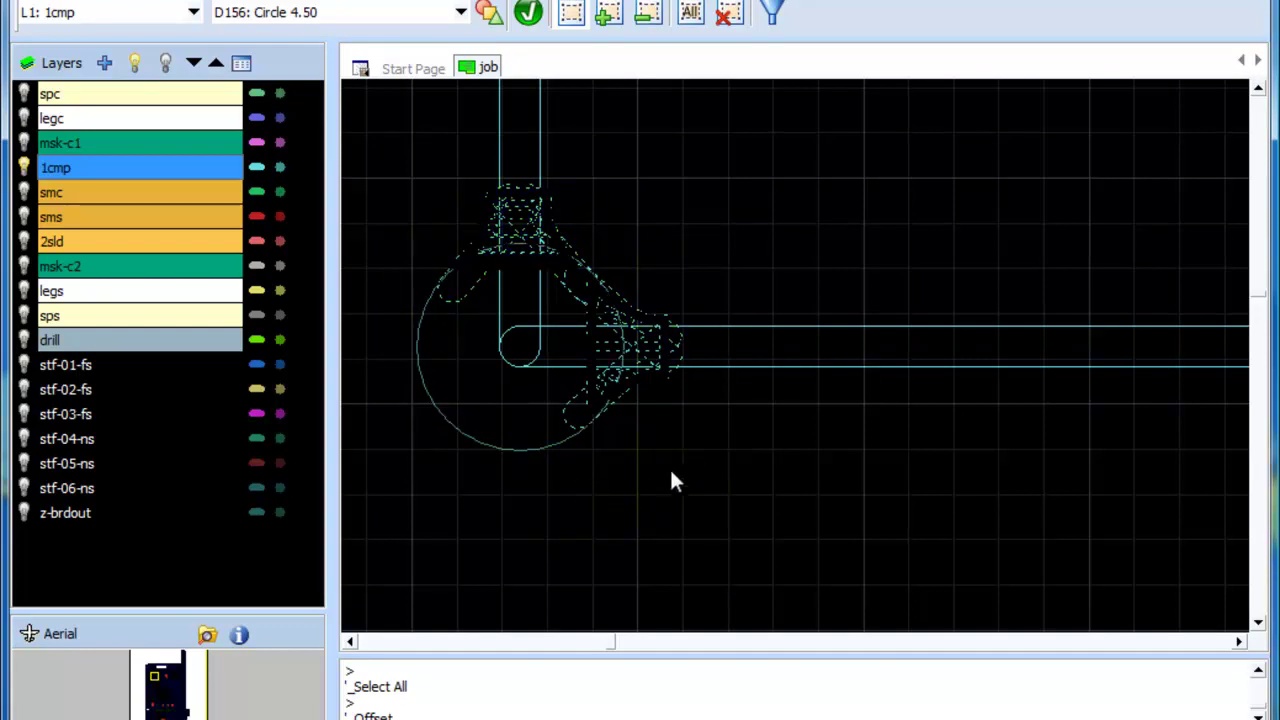
pyautogui.rightClick(722, 240)
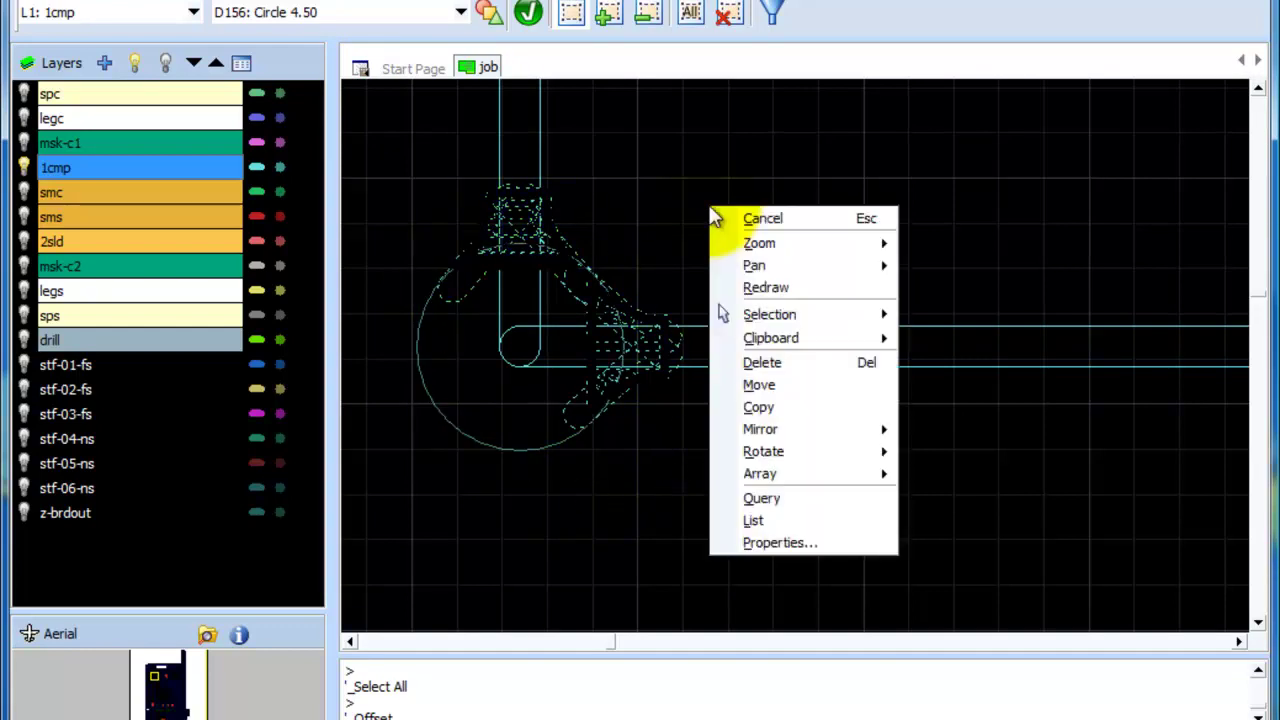
pyautogui.click(796, 363)
# Return to Filled display, delete the remaining teardrop at the pad, and pan to the other pad
pyautogui.scroll(3, 624, 213)
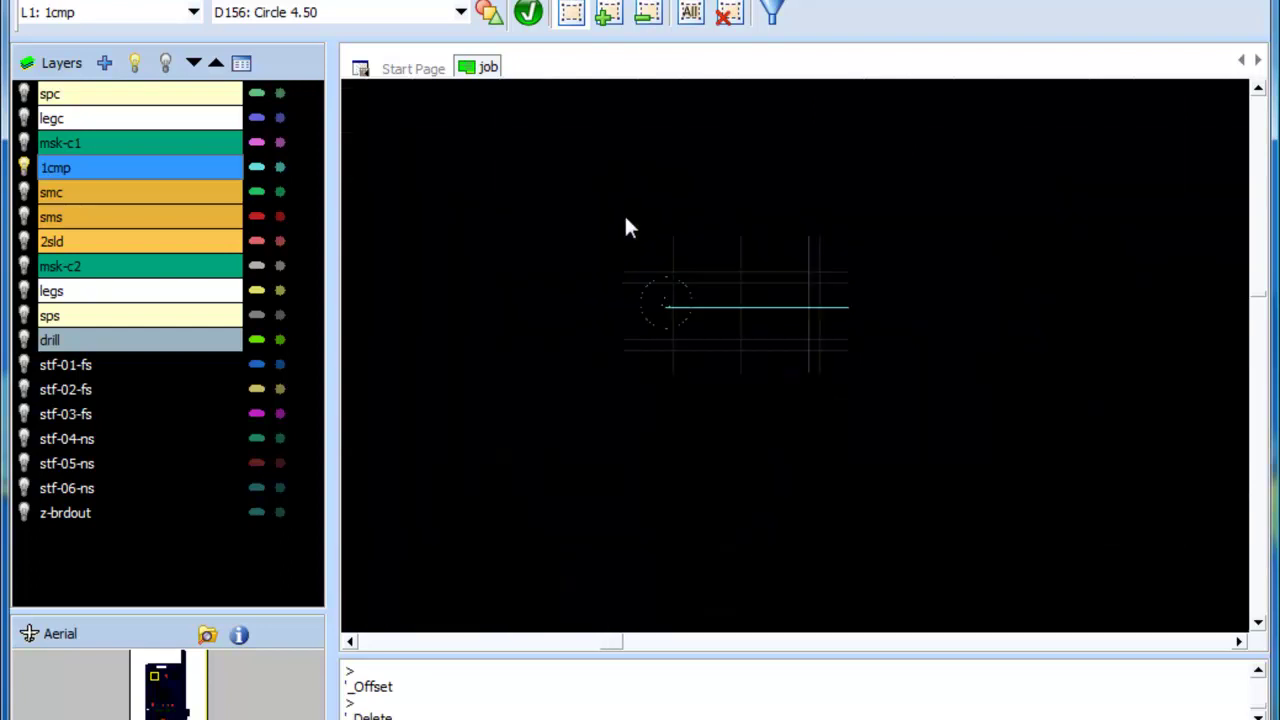
pyautogui.scroll(5, 898, 304)
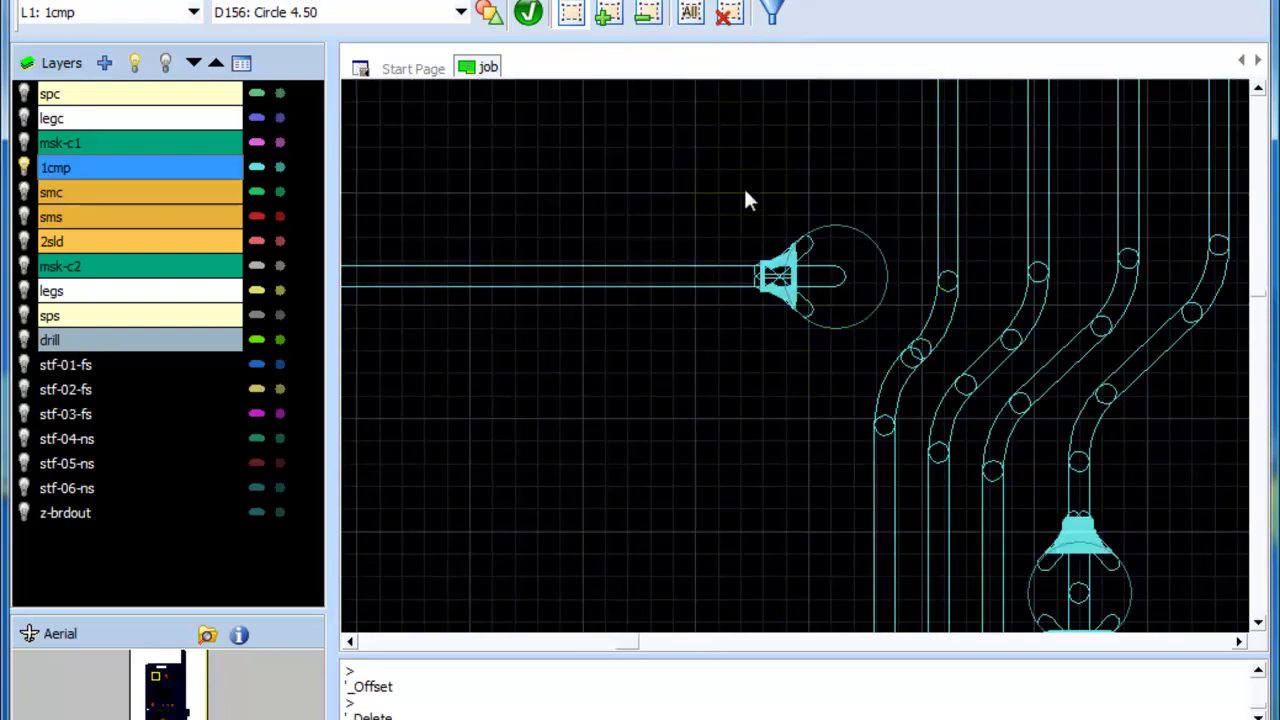
pyautogui.click(697, 6)
pyautogui.click(706, 53)
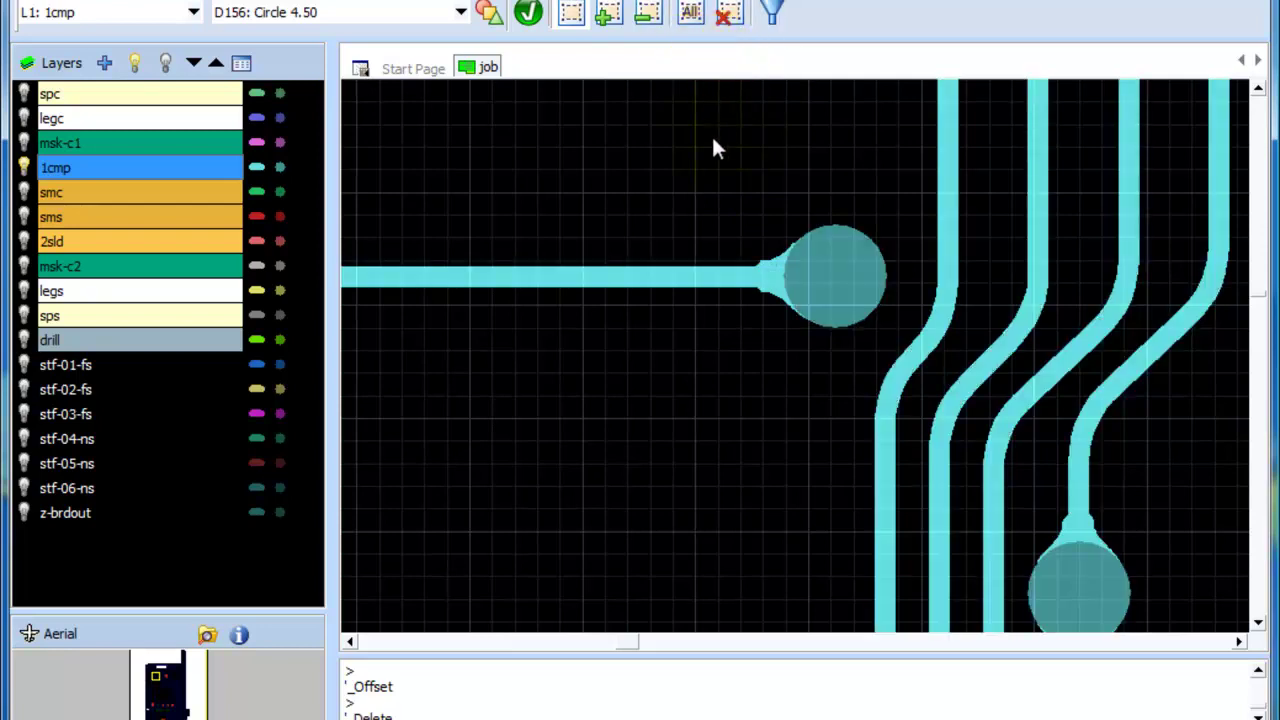
pyautogui.moveTo(696, 172); pyautogui.dragTo(858, 392)
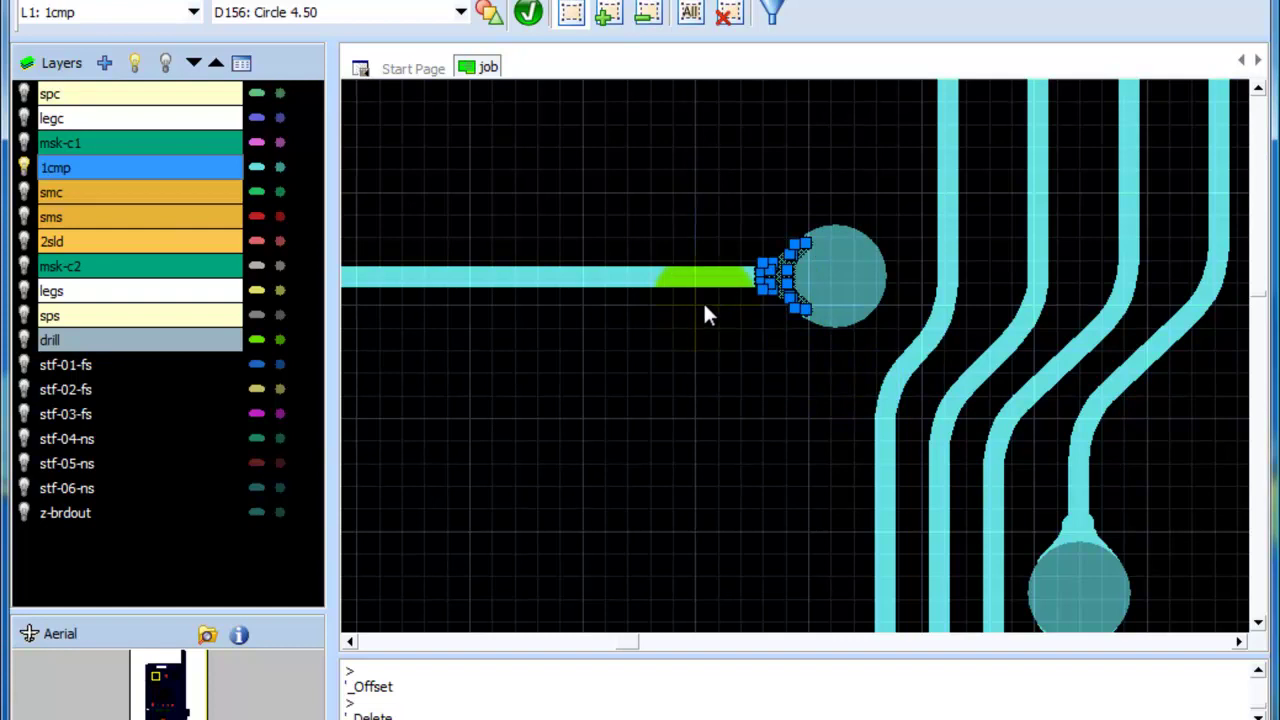
pyautogui.press('Delete')
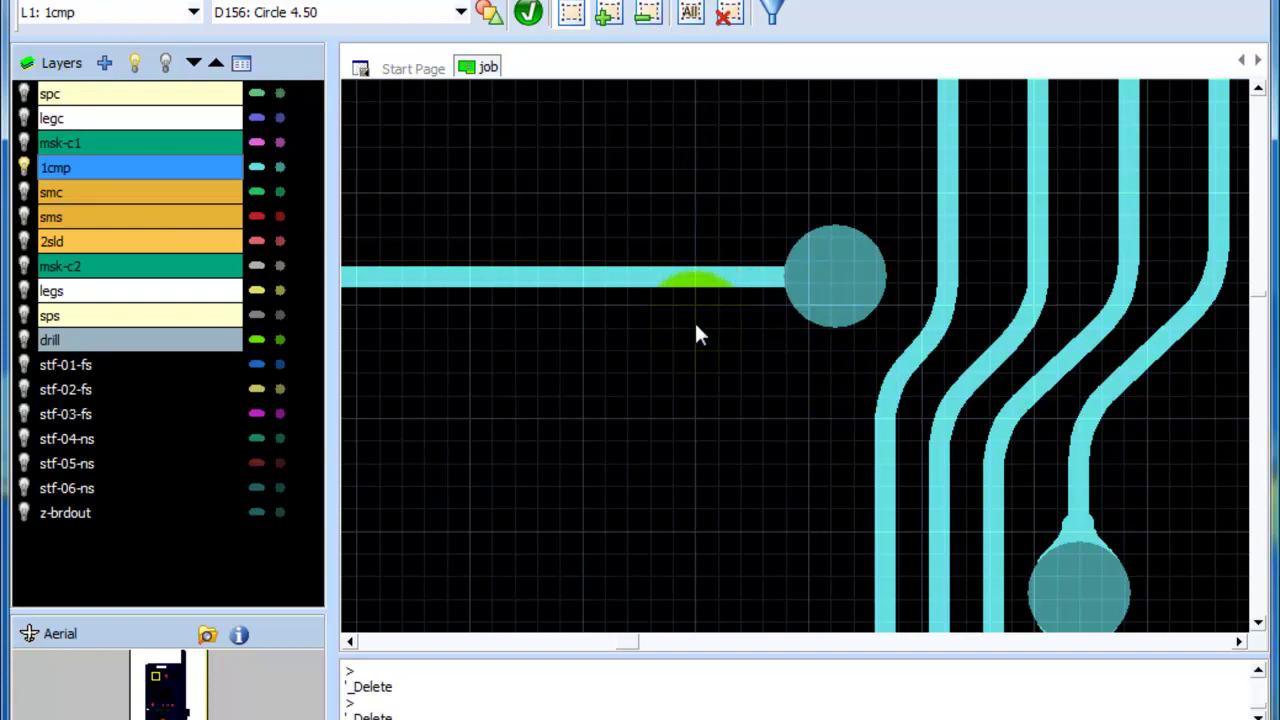
pyautogui.scroll(-2, 697, 335)
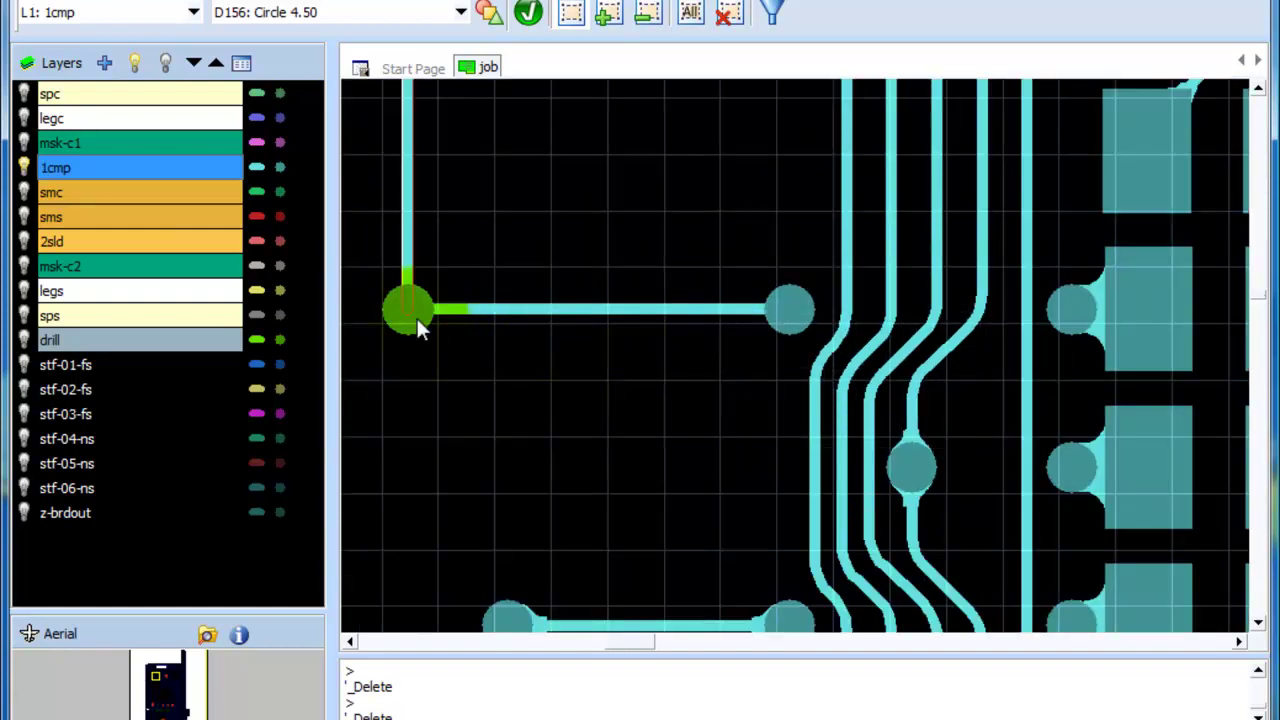
pyautogui.moveTo(496, 365); pyautogui.dragTo(760, 369, button='middle')
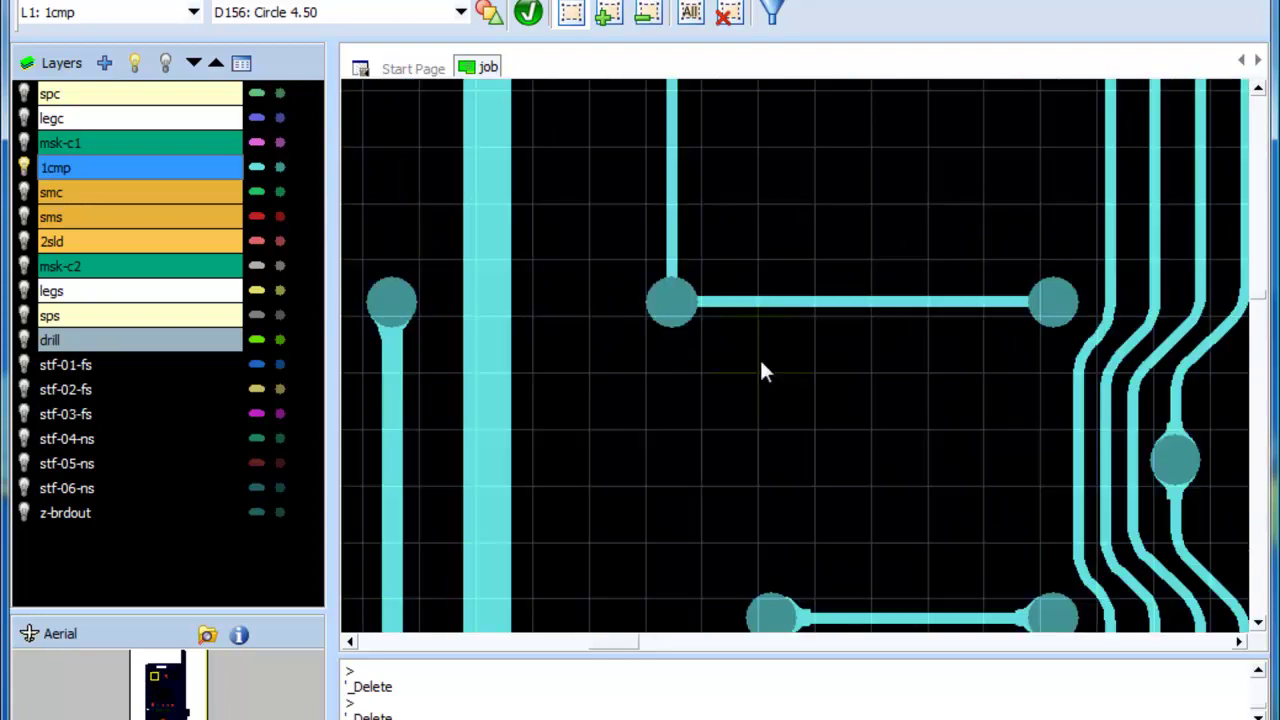
pyautogui.scroll(2, 751, 339)
pyautogui.scroll(-2, 751, 354)
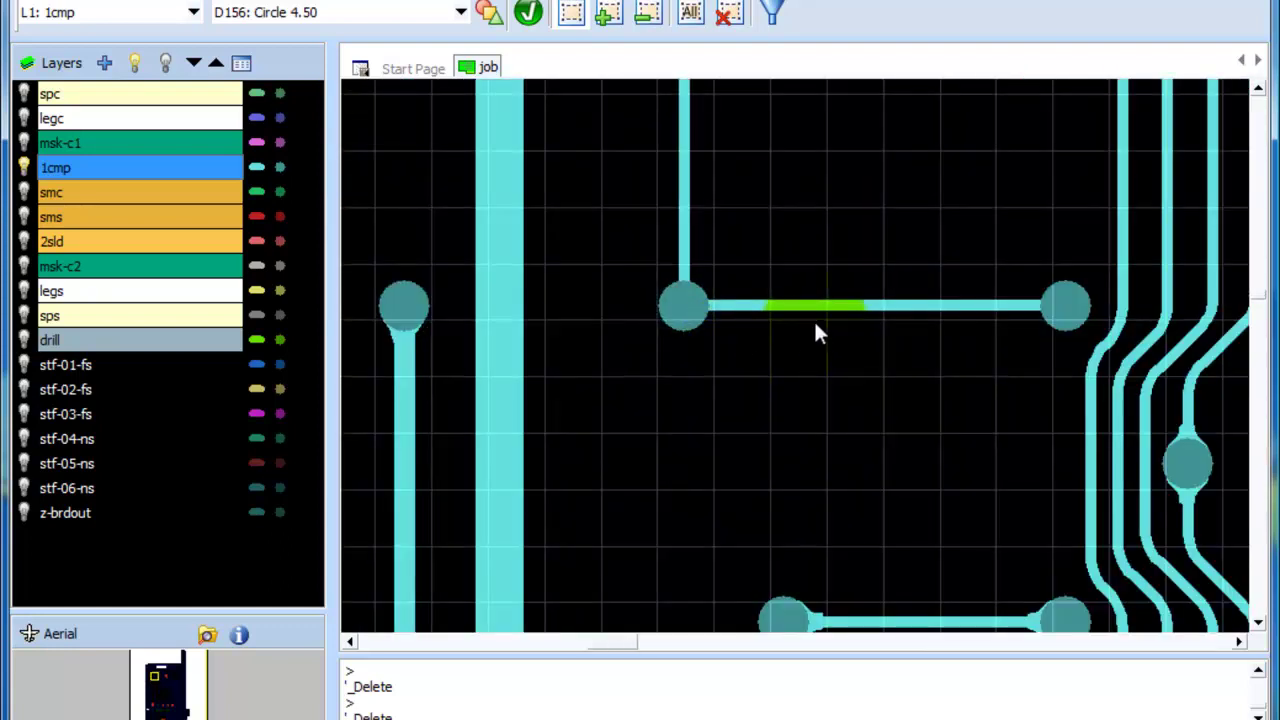
# Move the trace's left end vertex lower so it slants up to the right pad, then toggle Snap Grid
pyautogui.click(808, 314)
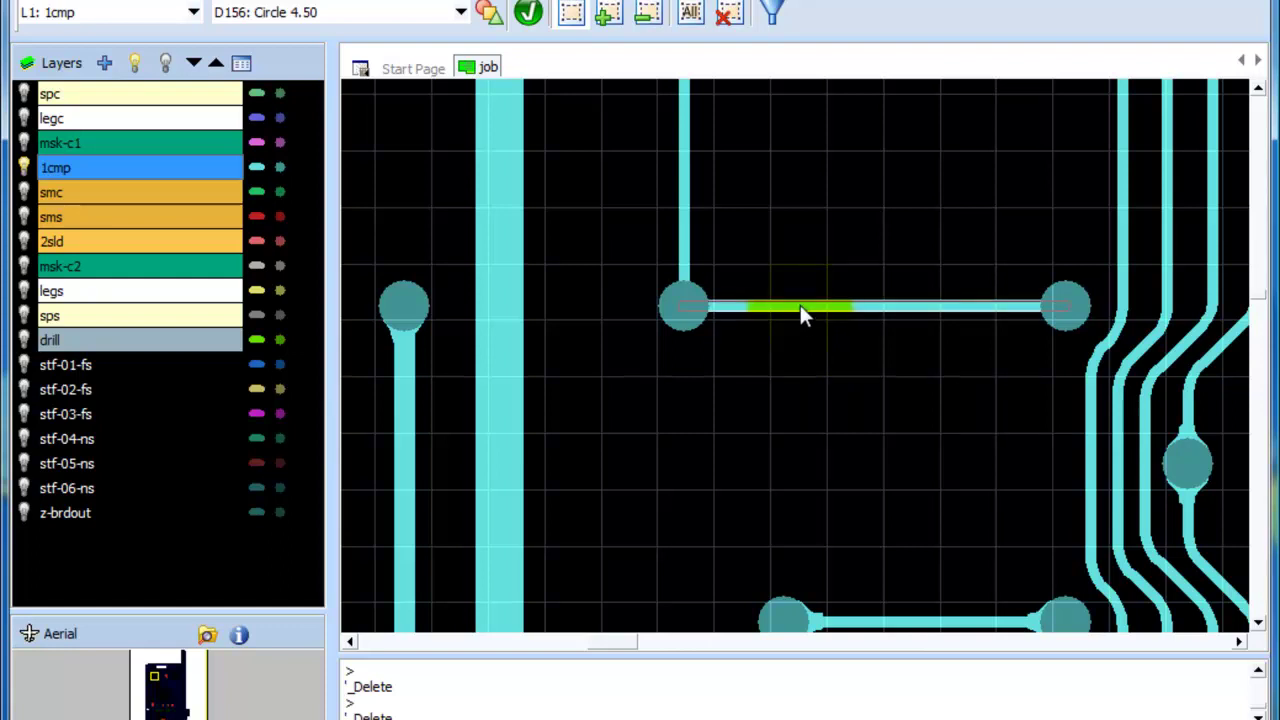
pyautogui.click(800, 307)
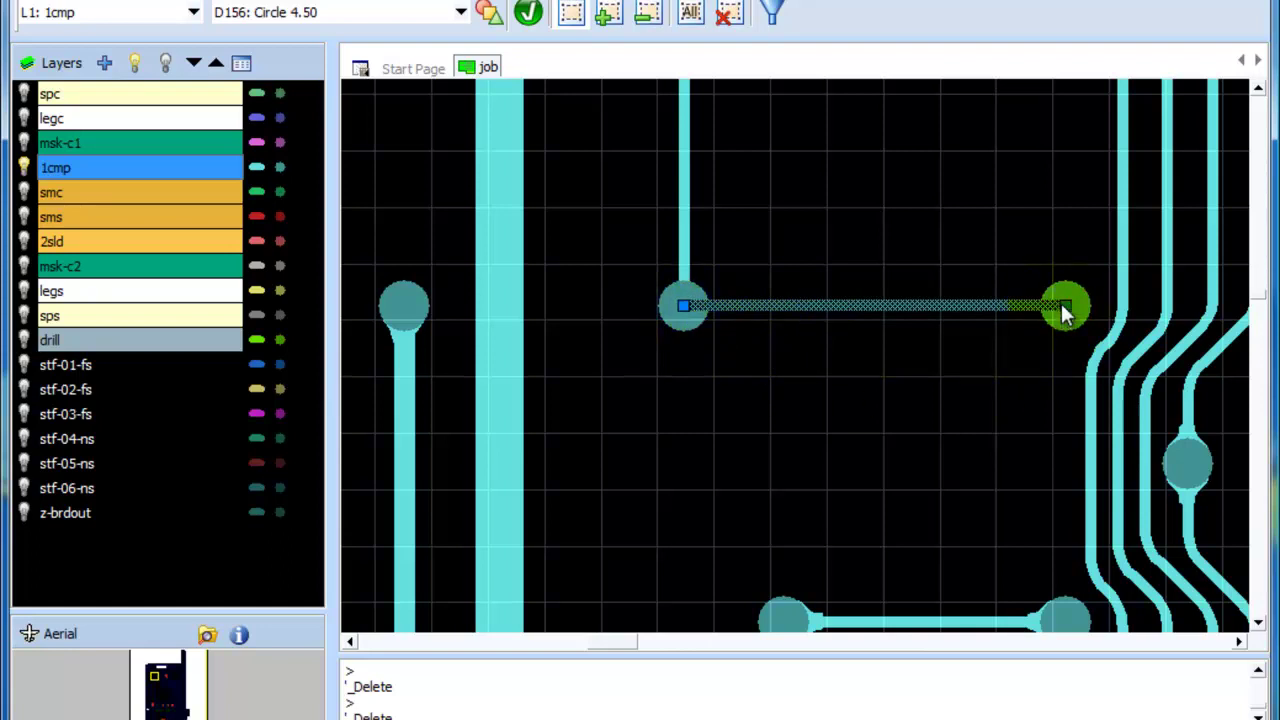
pyautogui.click(684, 305)
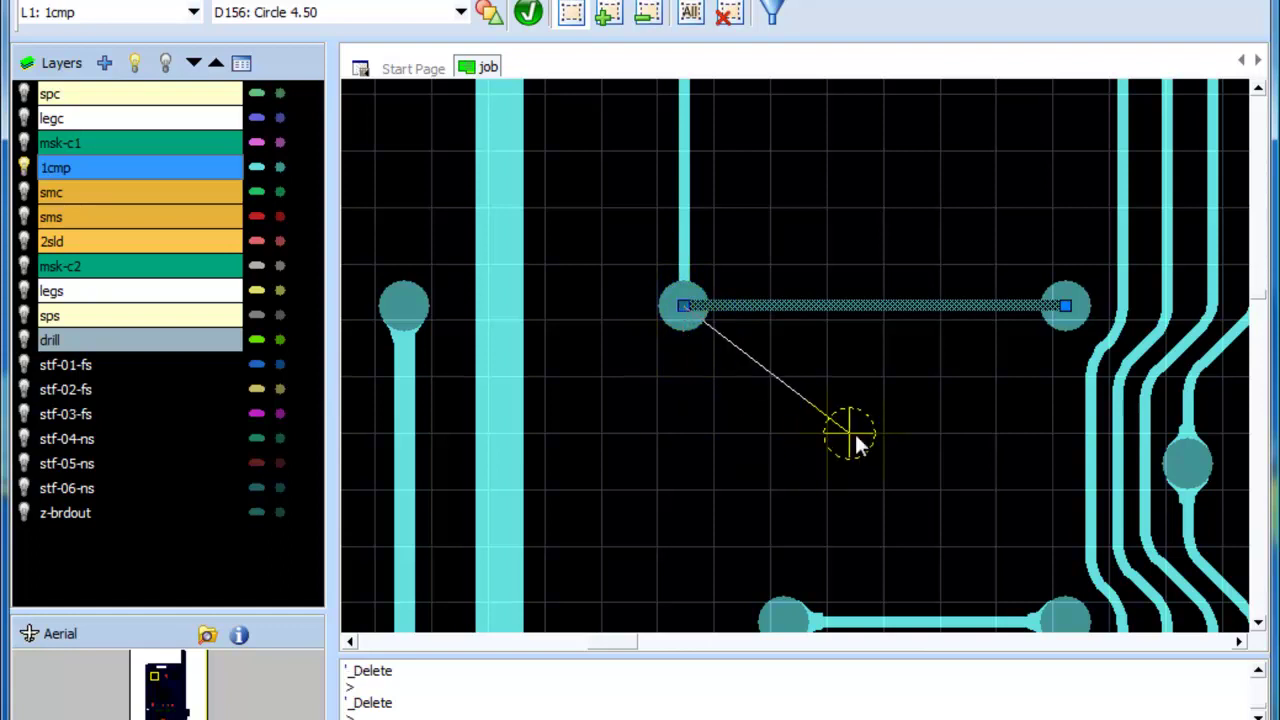
pyautogui.click(633, 408)
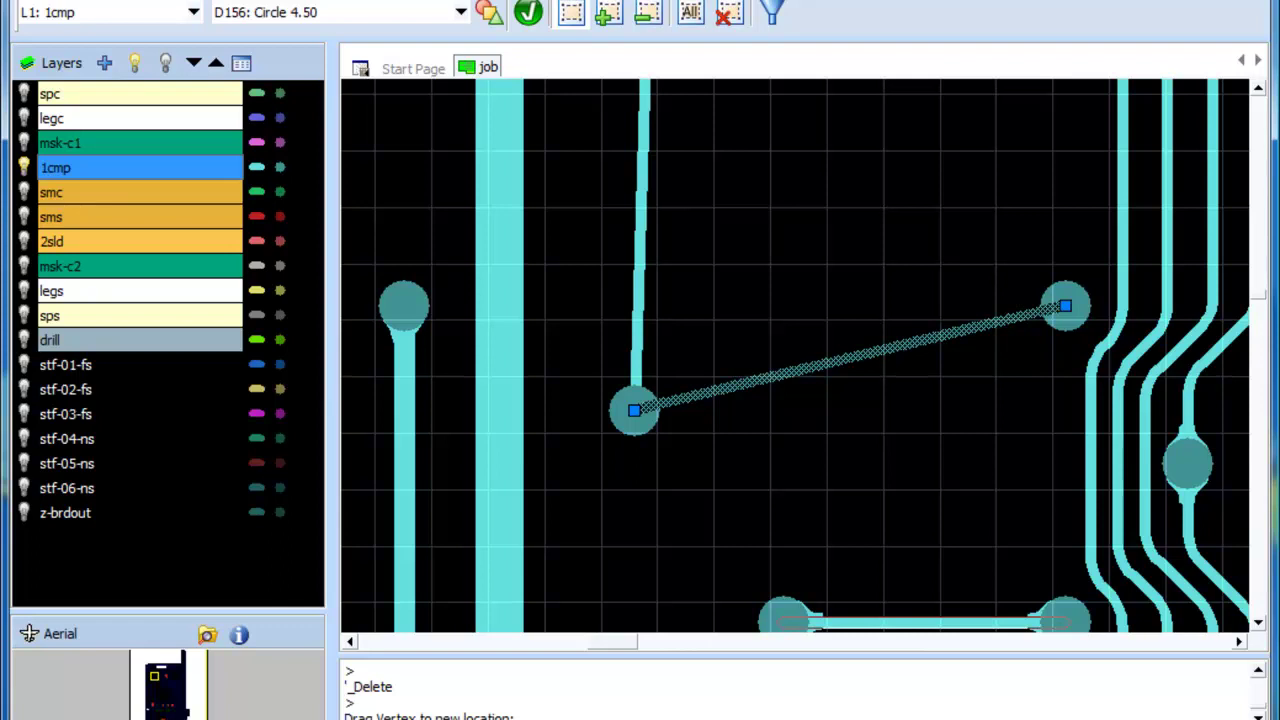
pyautogui.click(975, 718)
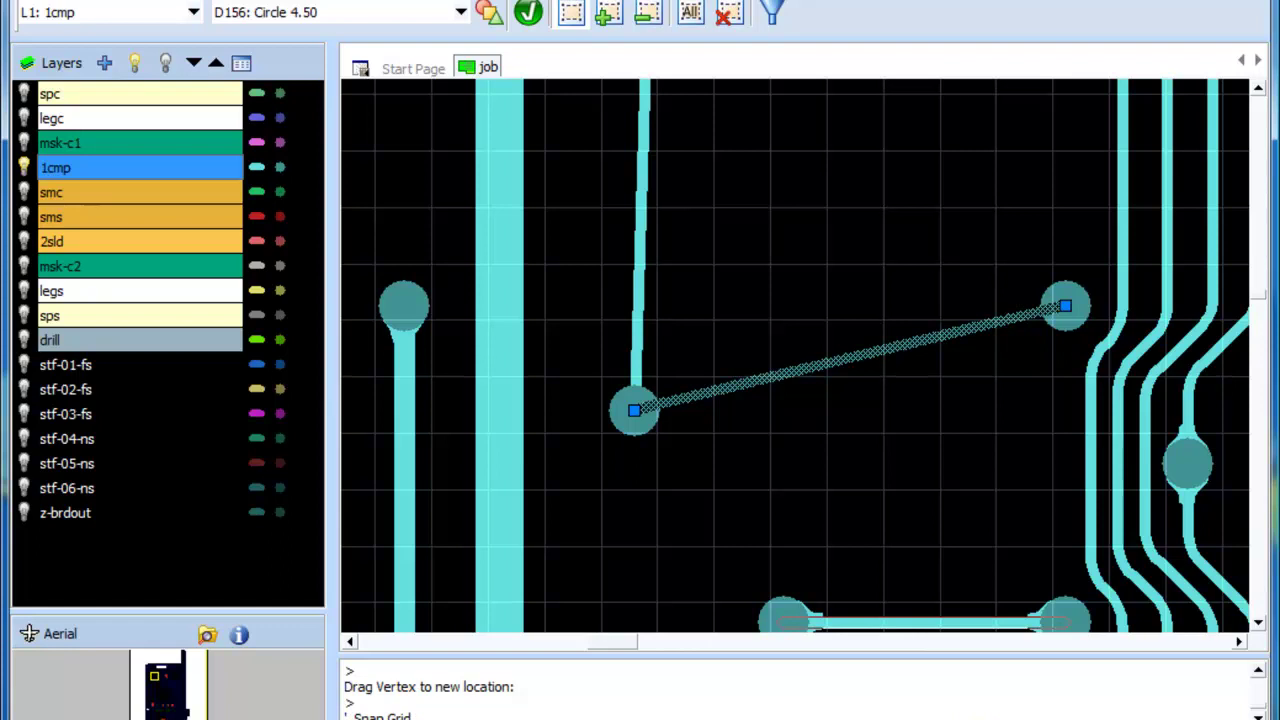
# Set the grid to Point display in mils with 5.0 X/Y spacing and Major Count 5
pyautogui.click(830, 716)
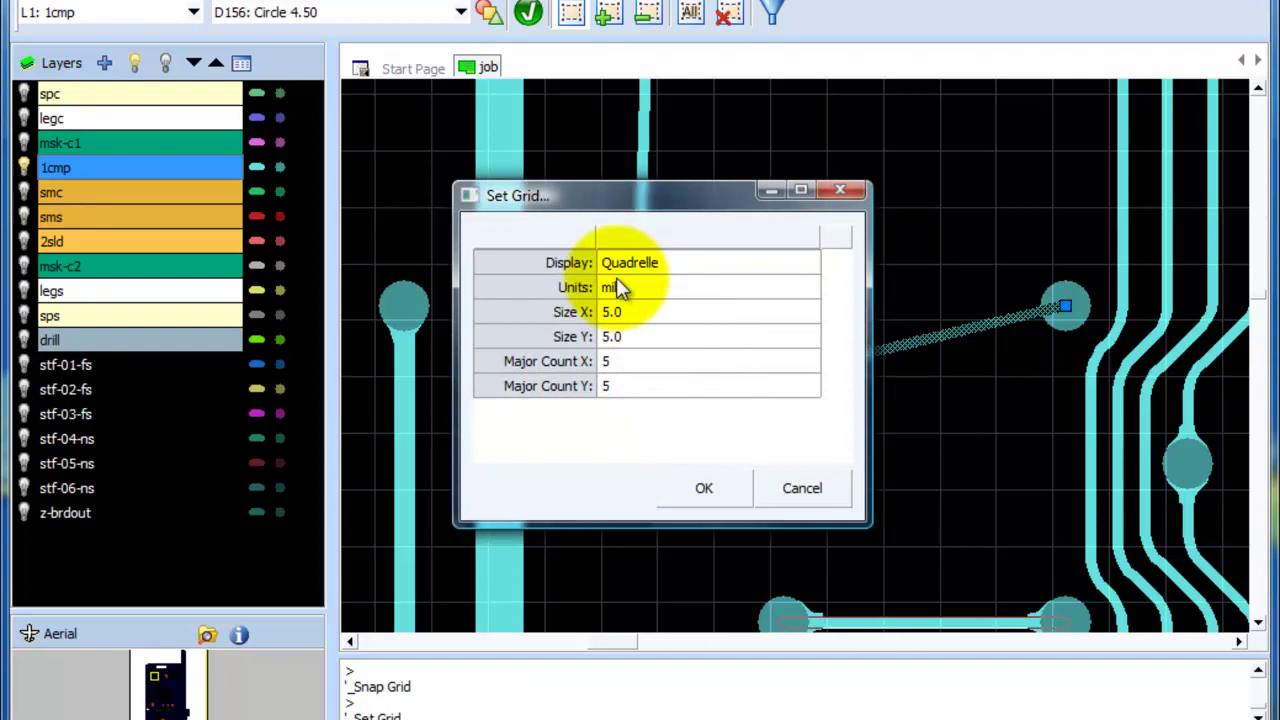
pyautogui.click(723, 264)
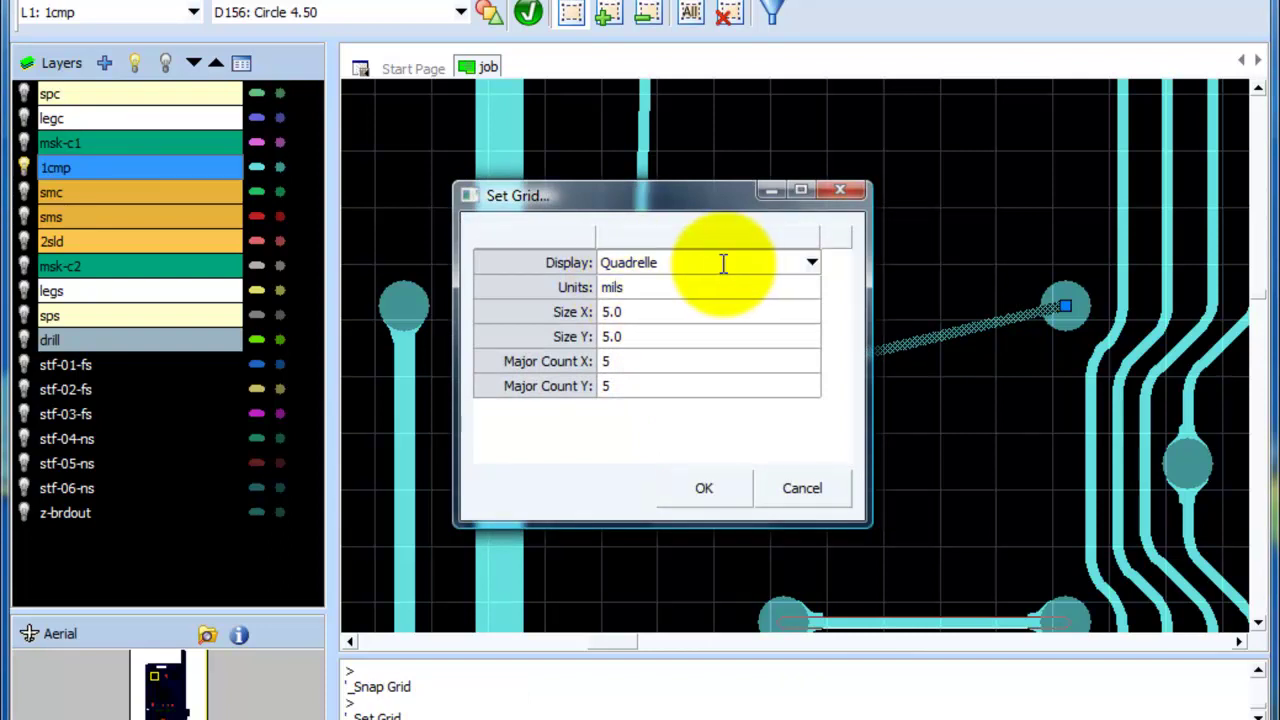
pyautogui.click(723, 264)
pyautogui.click(699, 327)
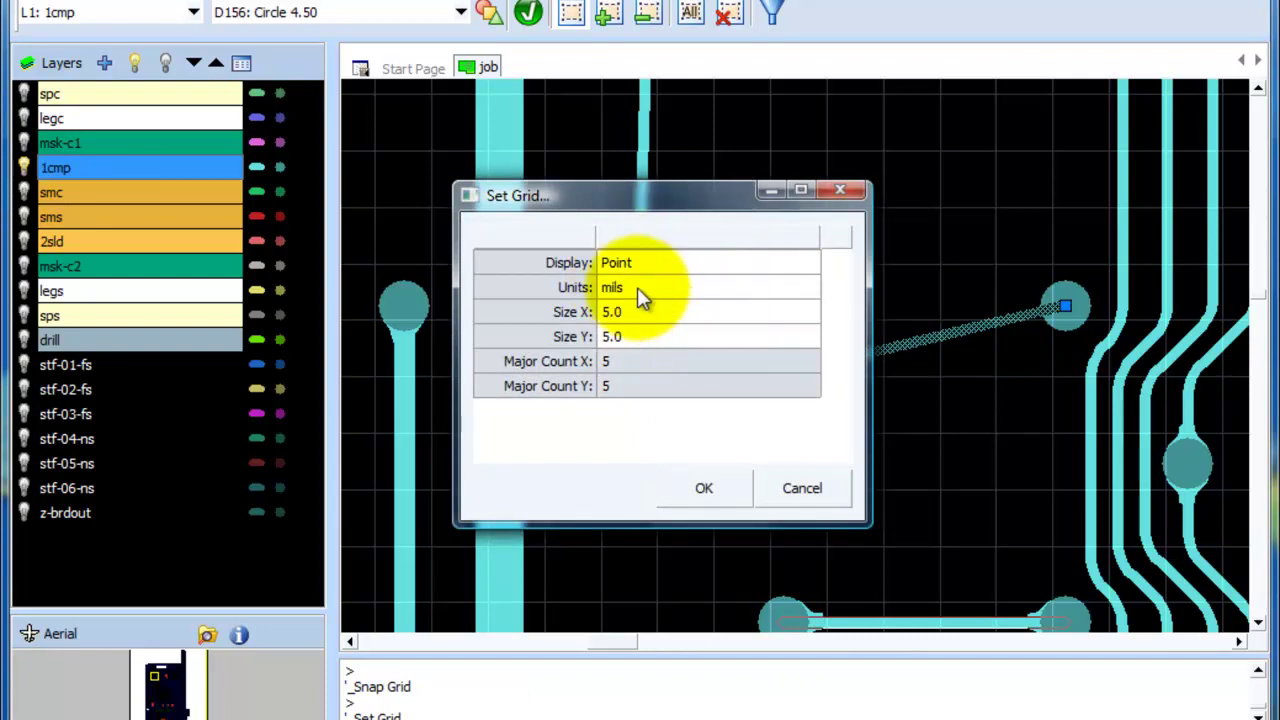
pyautogui.click(704, 487)
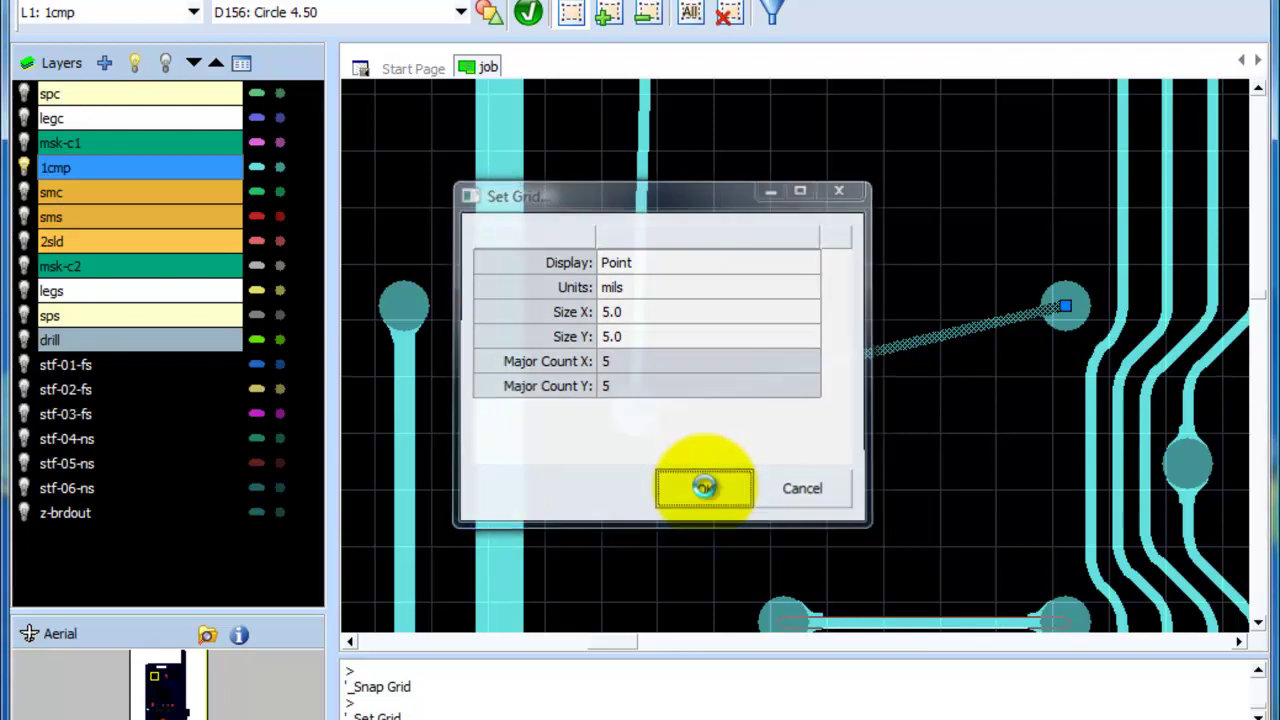
pyautogui.scroll(5, 650, 435)
# Move the trace's right end vertex level with the left pad, then window-select the trace and pads
pyautogui.scroll(2, 783, 358)
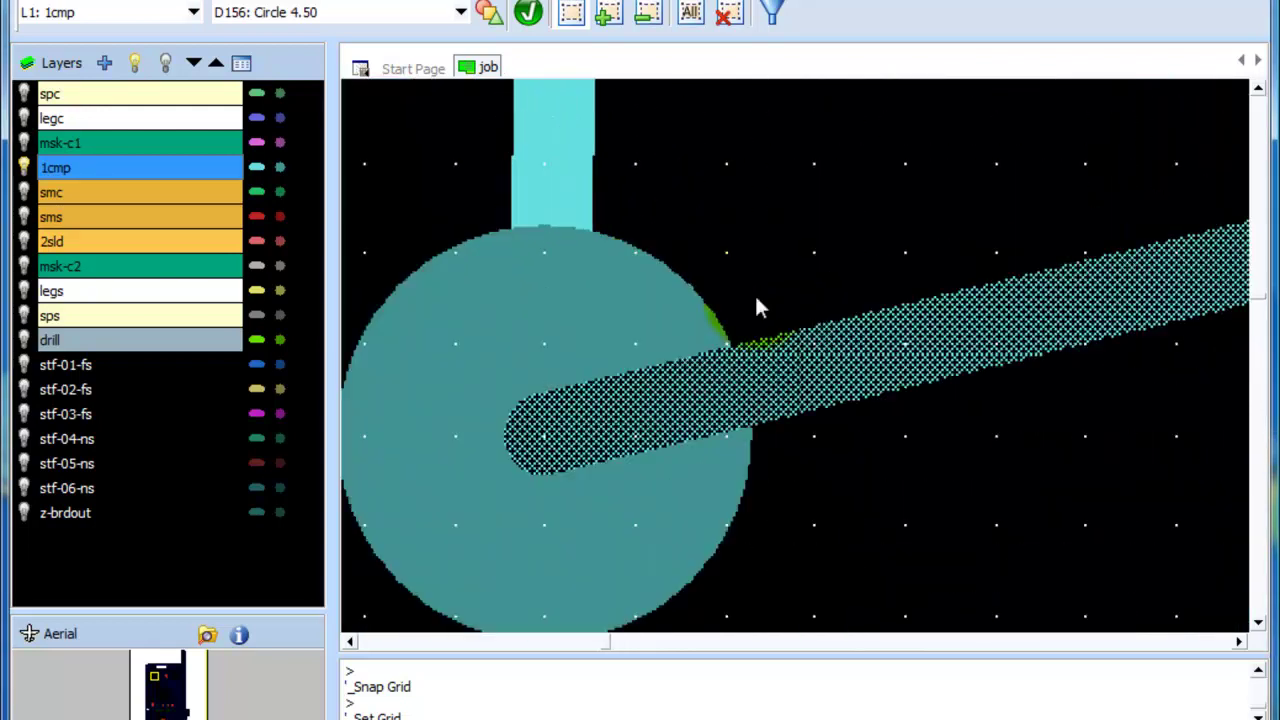
pyautogui.scroll(-4, 800, 391)
pyautogui.scroll(-3, 938, 440)
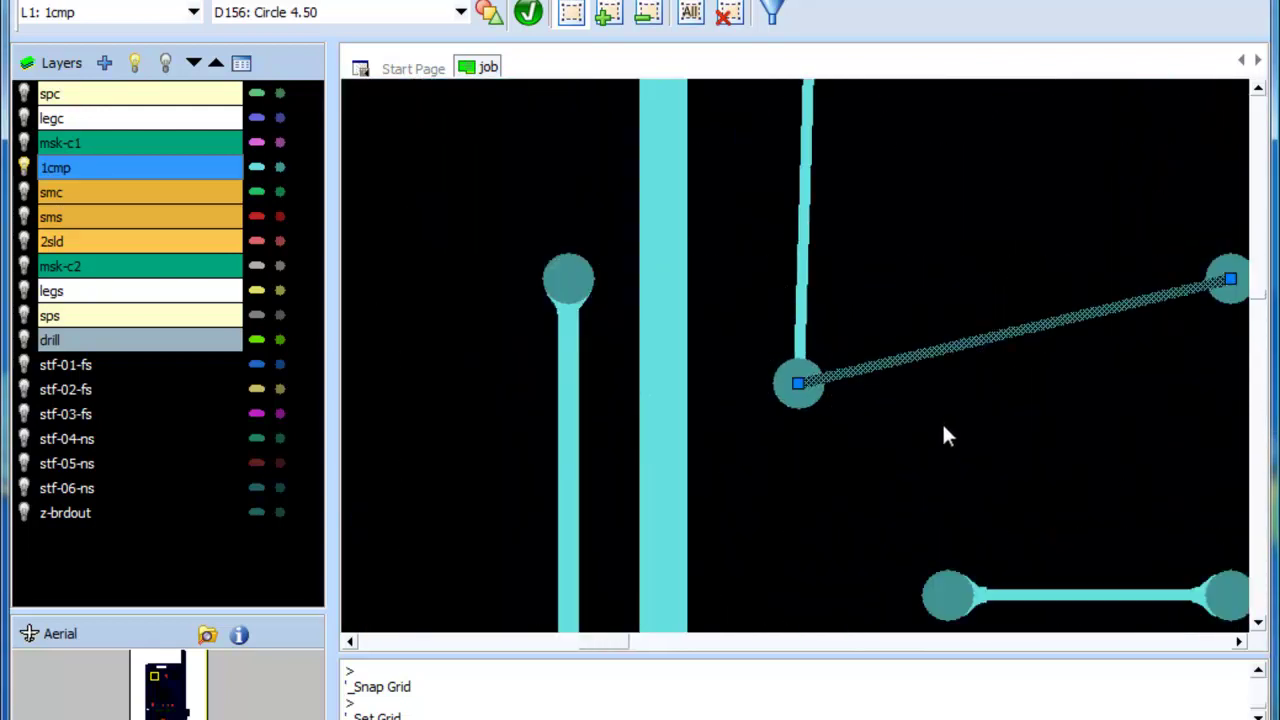
pyautogui.scroll(2, 859, 416)
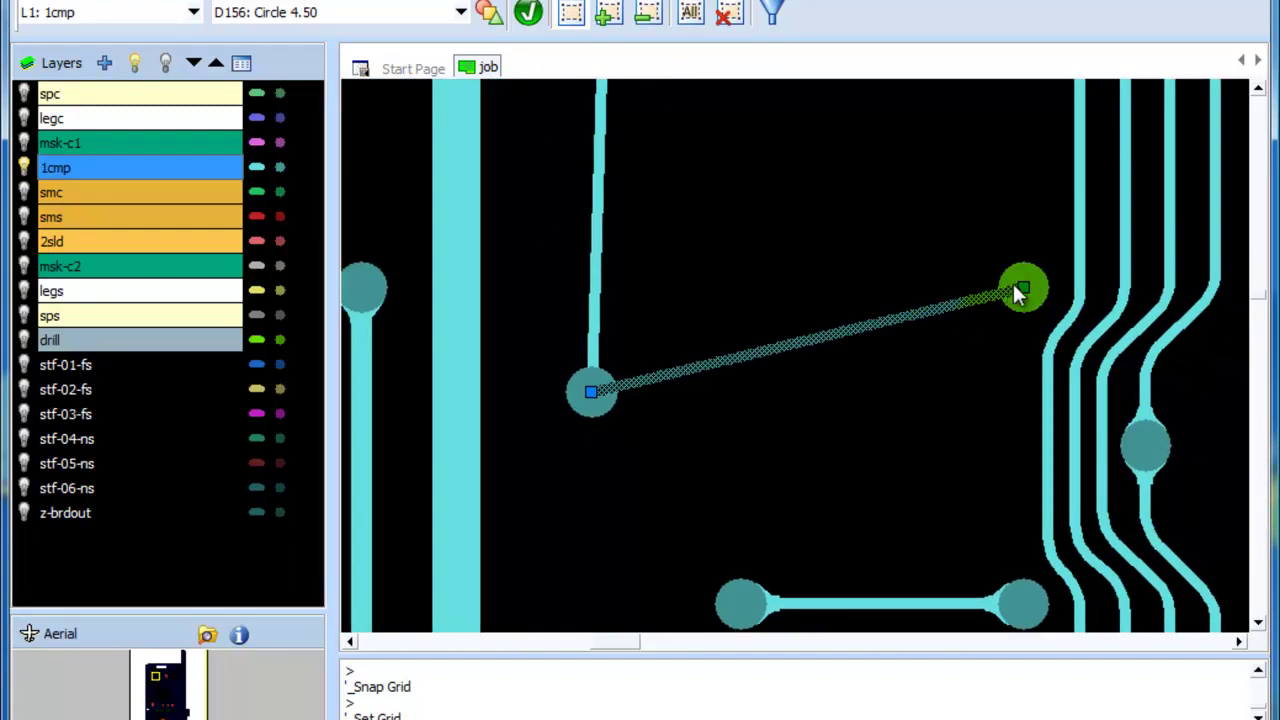
pyautogui.click(1022, 286)
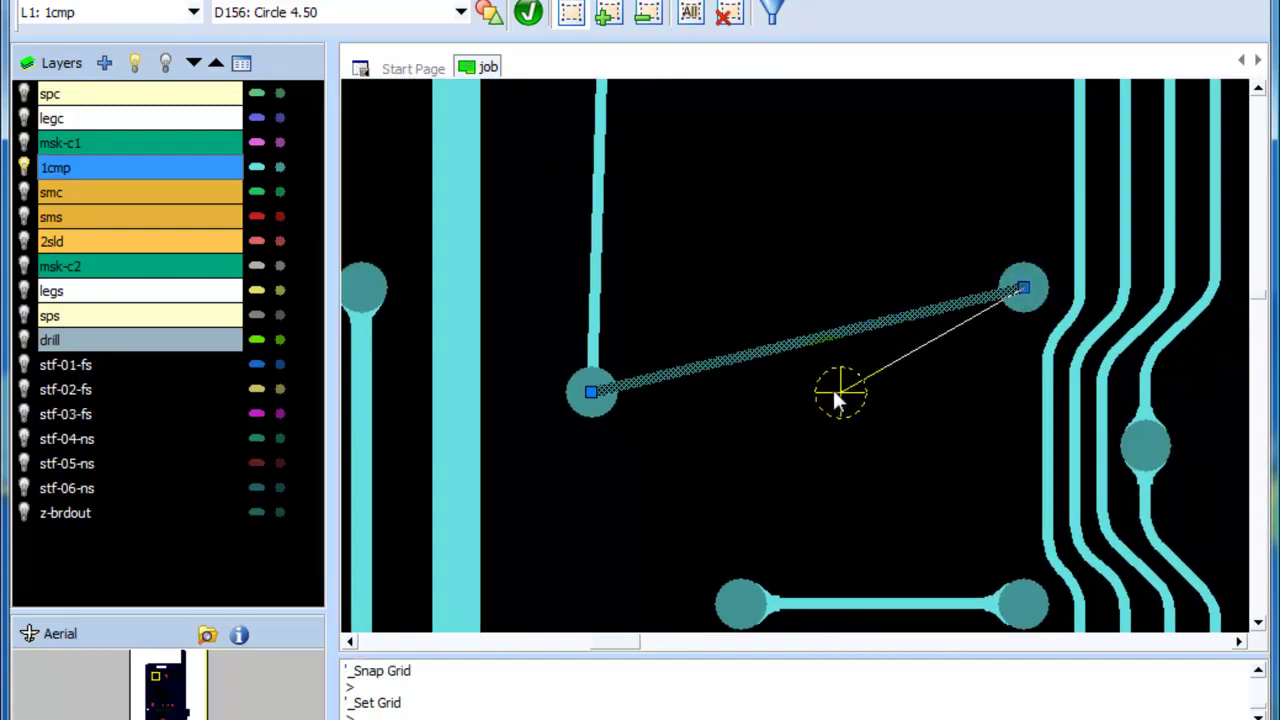
pyautogui.click(906, 393)
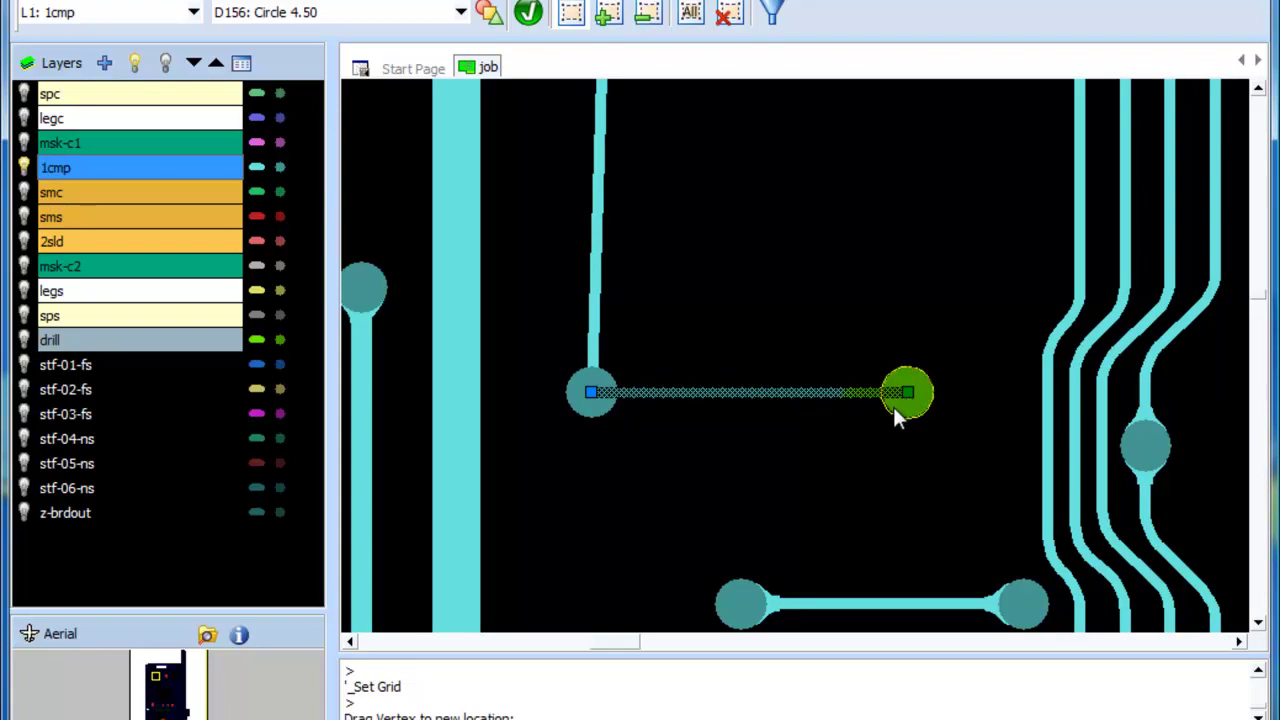
pyautogui.scroll(-2, 789, 448)
pyautogui.scroll(2, 787, 443)
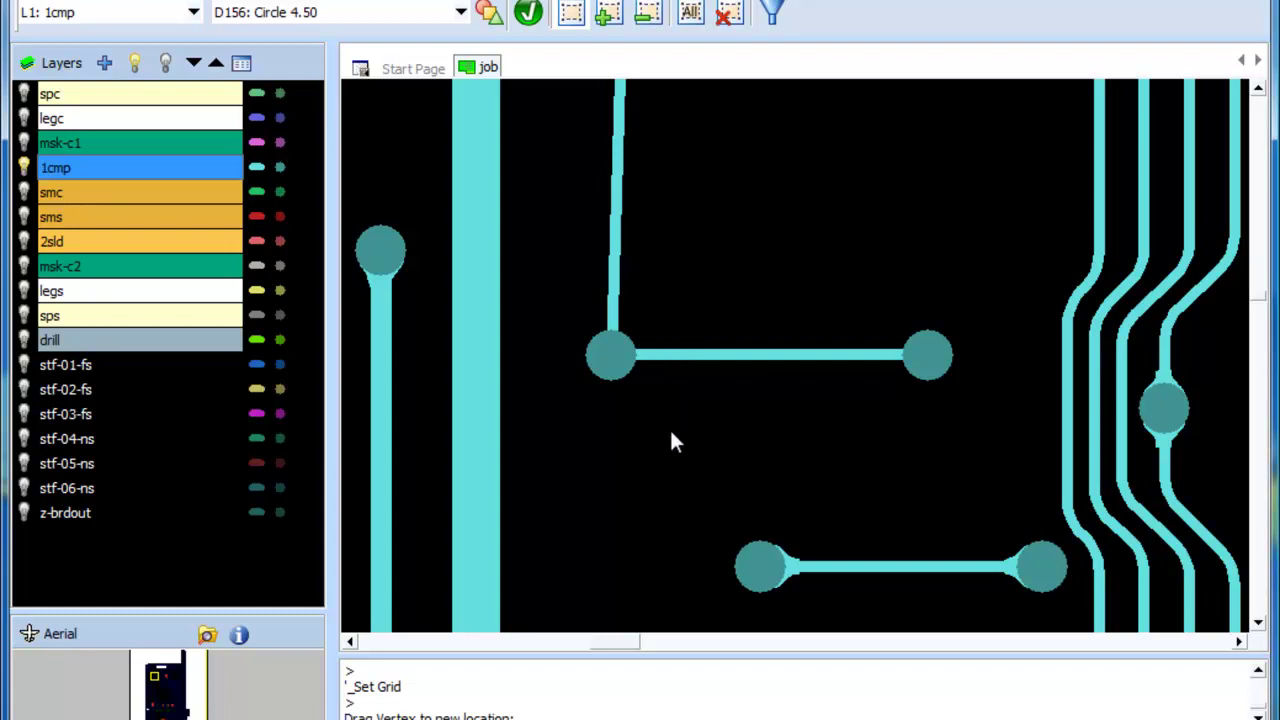
pyautogui.moveTo(543, 264)
pyautogui.mouseDown()
pyautogui.moveTo(946, 394)
pyautogui.moveTo(982, 431)
pyautogui.mouseUp()
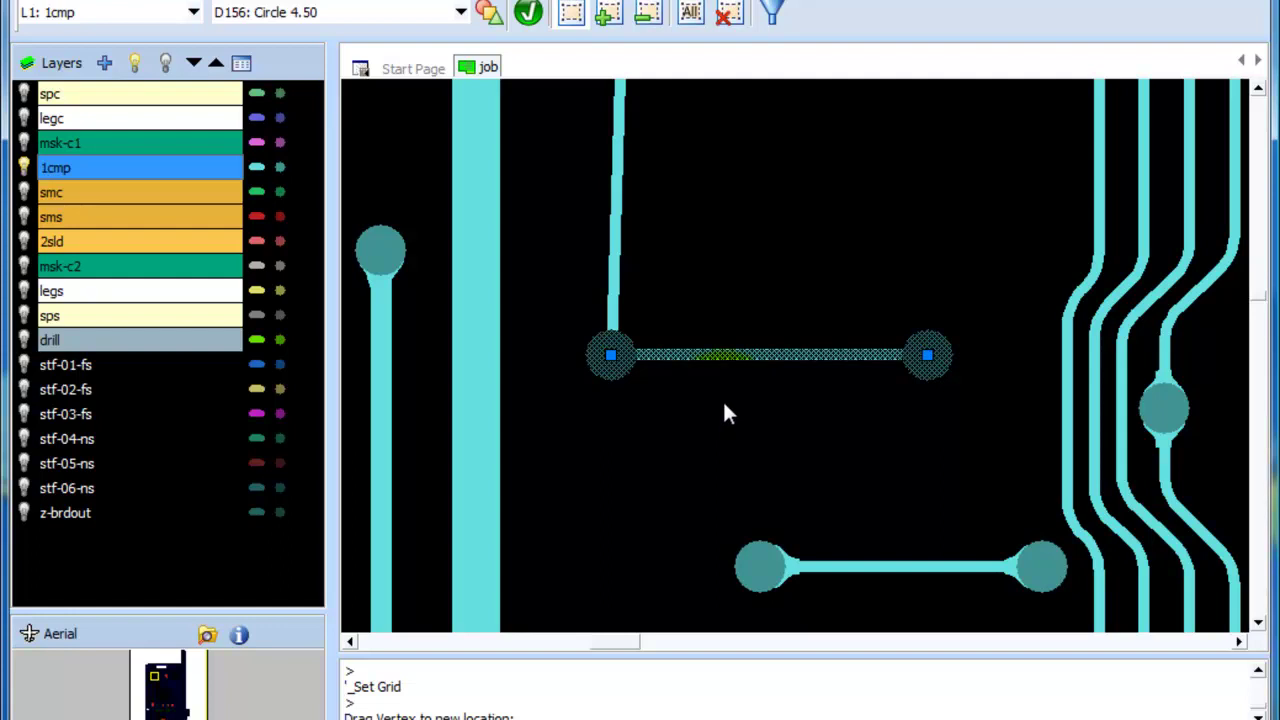
# Limit selection to flashes, excluding Trace, Drill, Mill, Polygon and Text, and box-select the trace's two pads
pyautogui.press('Escape')
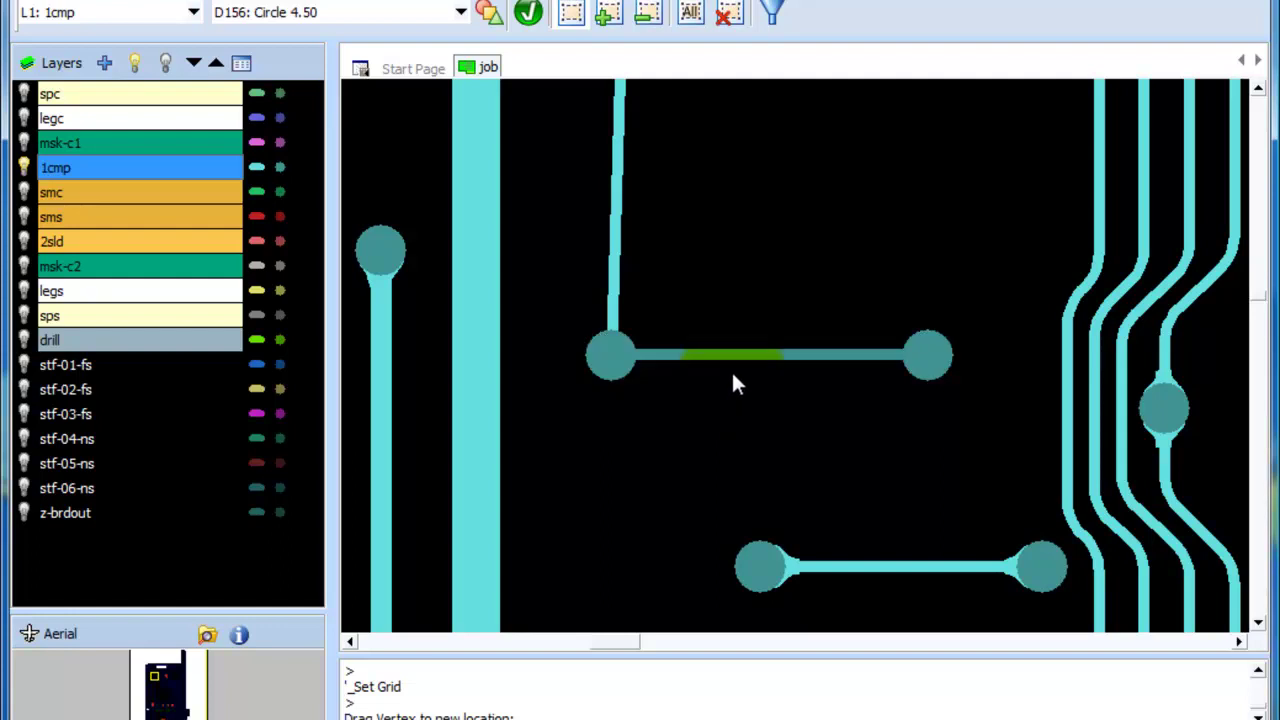
pyautogui.scroll(1, 731, 380)
pyautogui.scroll(-1, 731, 380)
pyautogui.click(773, 12)
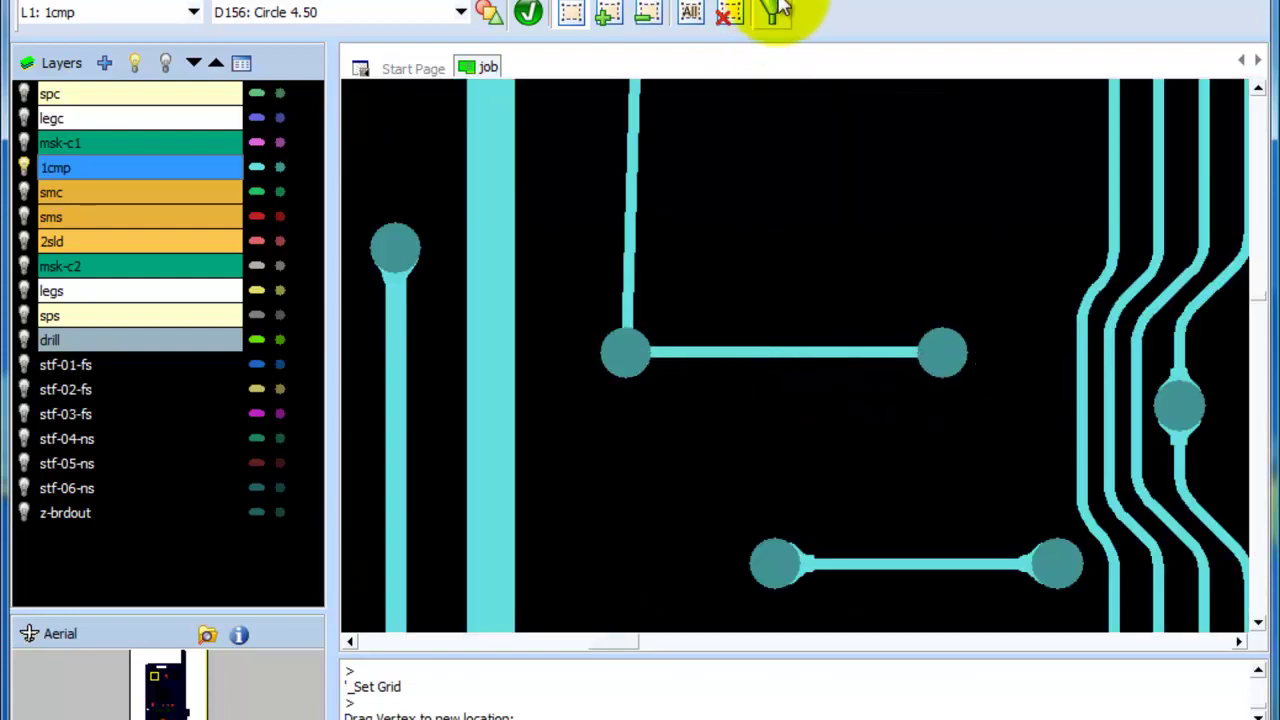
pyautogui.click(564, 371)
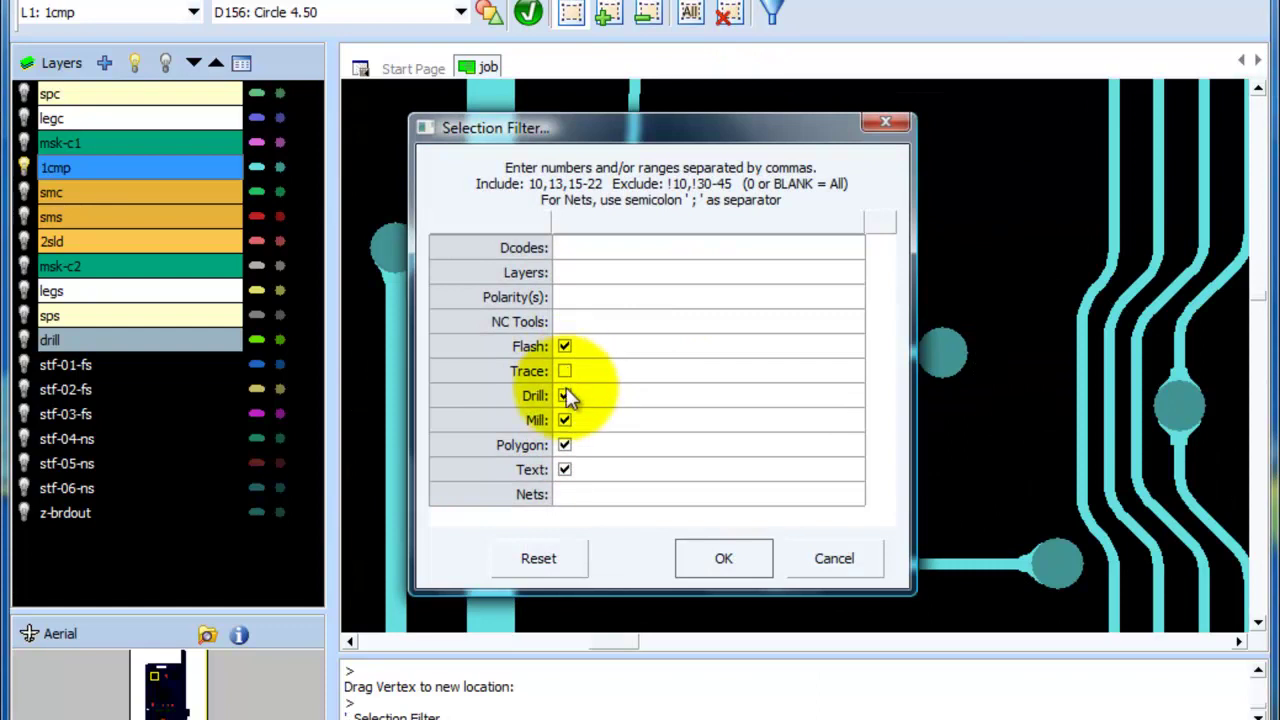
pyautogui.click(564, 395)
pyautogui.click(564, 420)
pyautogui.click(564, 445)
pyautogui.click(564, 470)
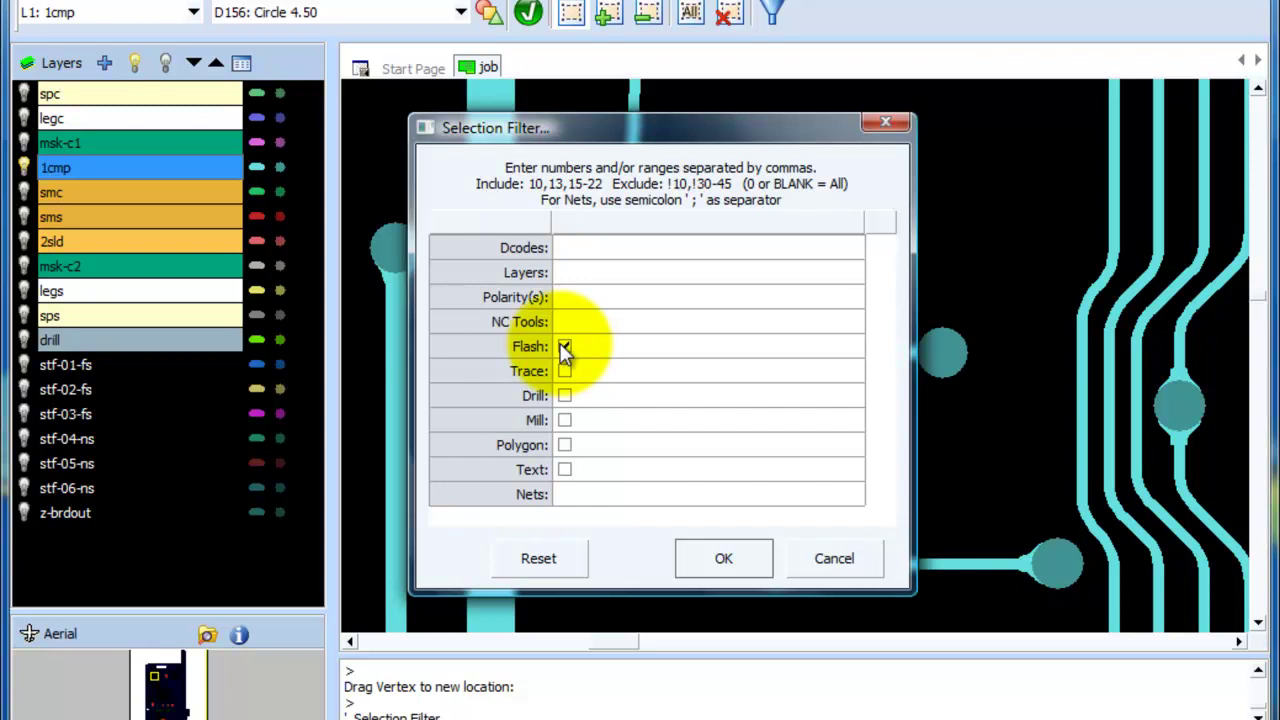
pyautogui.click(753, 558)
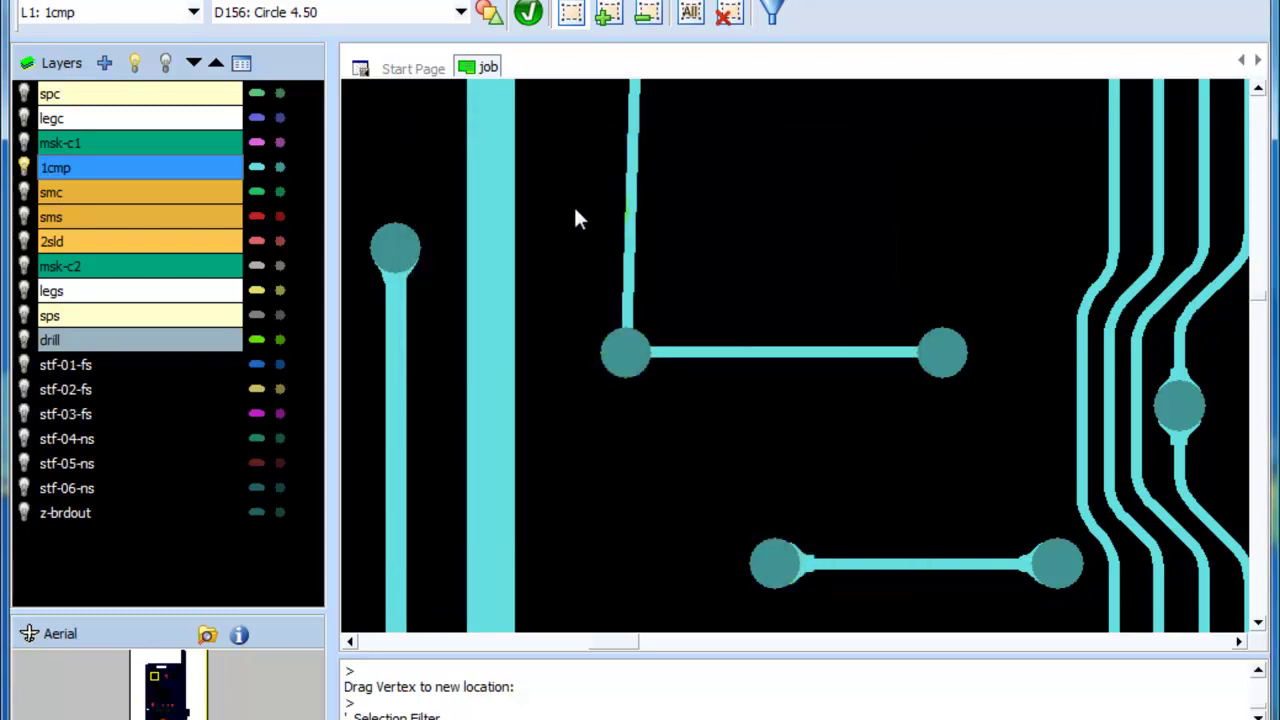
pyautogui.moveTo(575, 210)
pyautogui.mouseDown()
pyautogui.moveTo(910, 366)
pyautogui.moveTo(998, 444)
pyautogui.mouseUp()
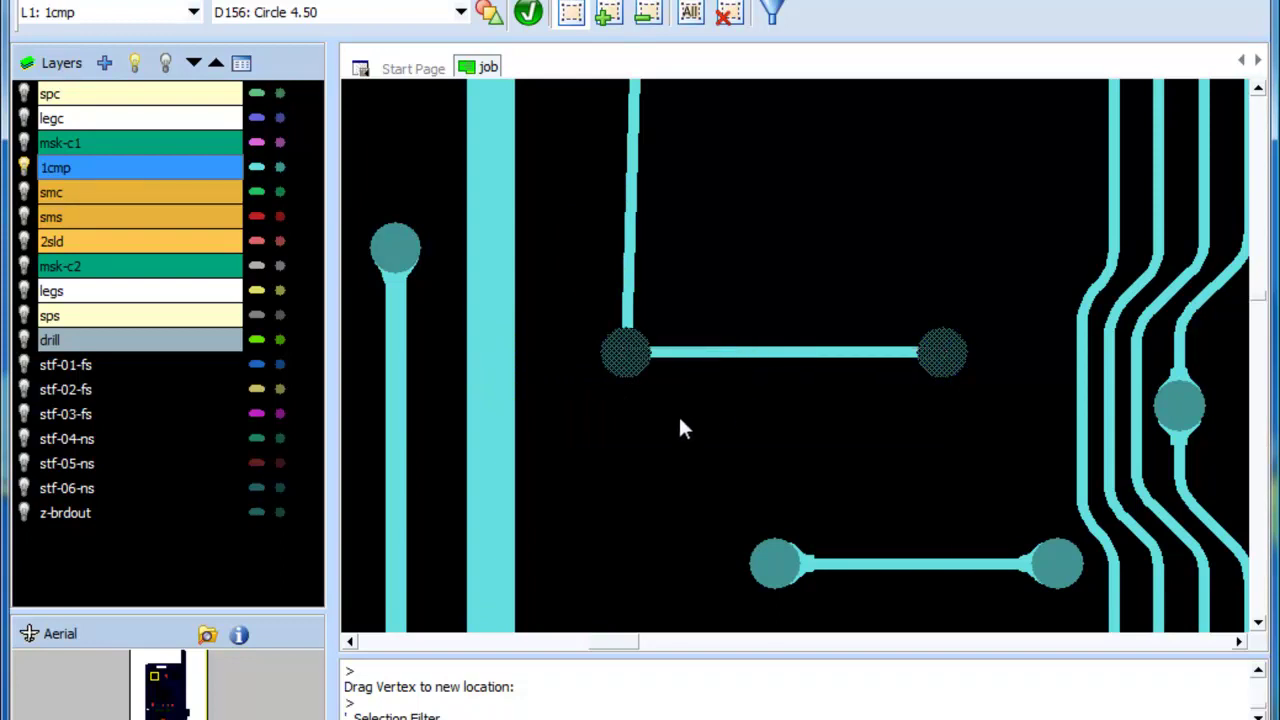
# Open Tools > DFM > Teardrop Creation and keep Type Teardrop with offset multiple 4.0
pyautogui.click(300, 0)
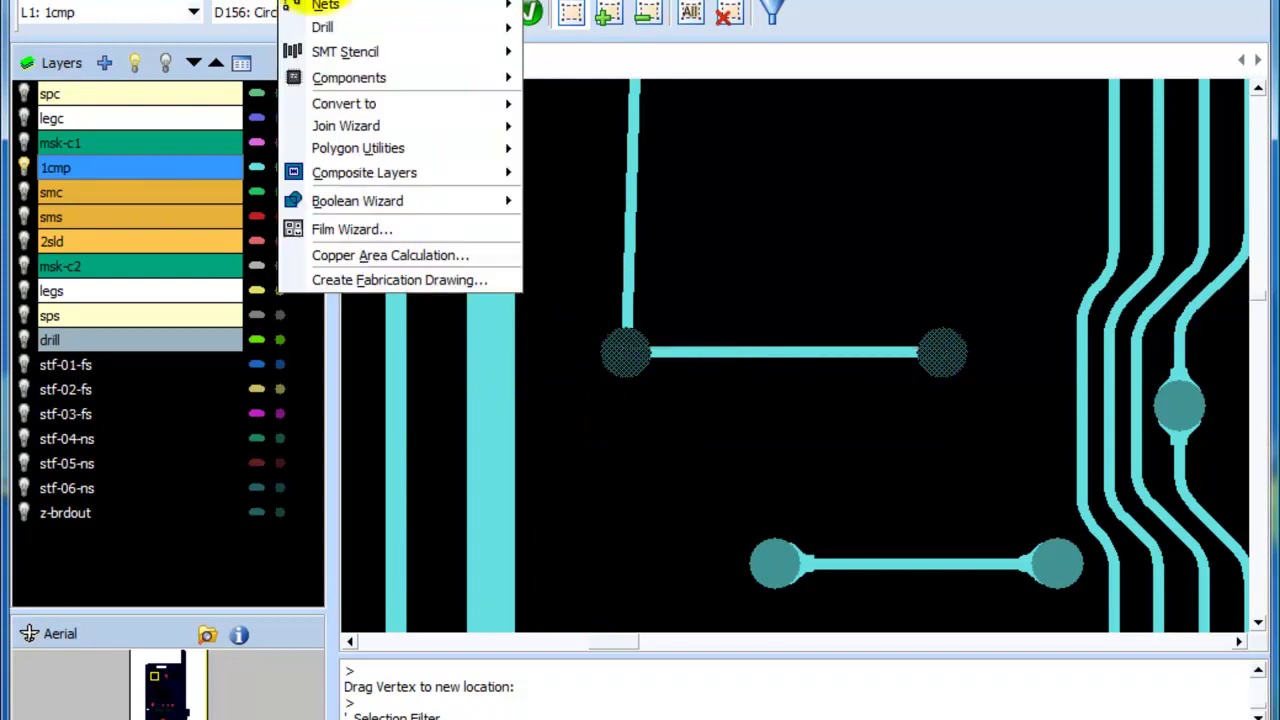
pyautogui.moveTo(330, 5)
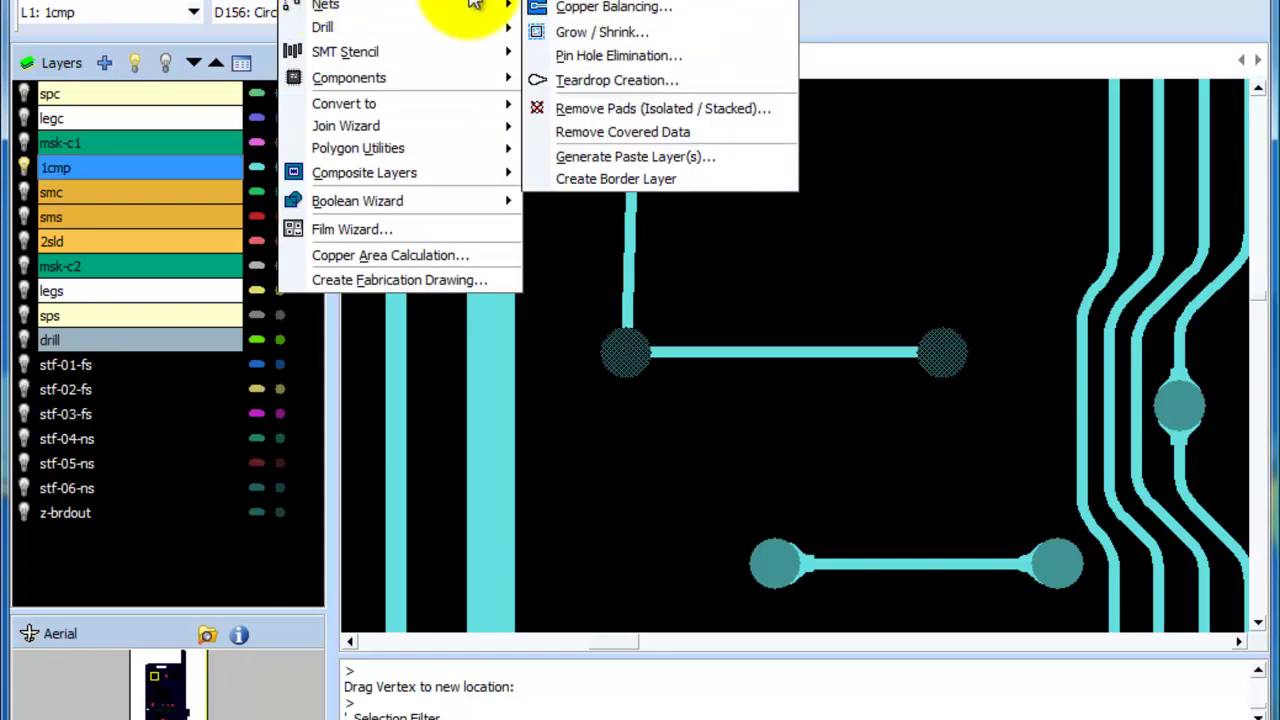
pyautogui.click(616, 79)
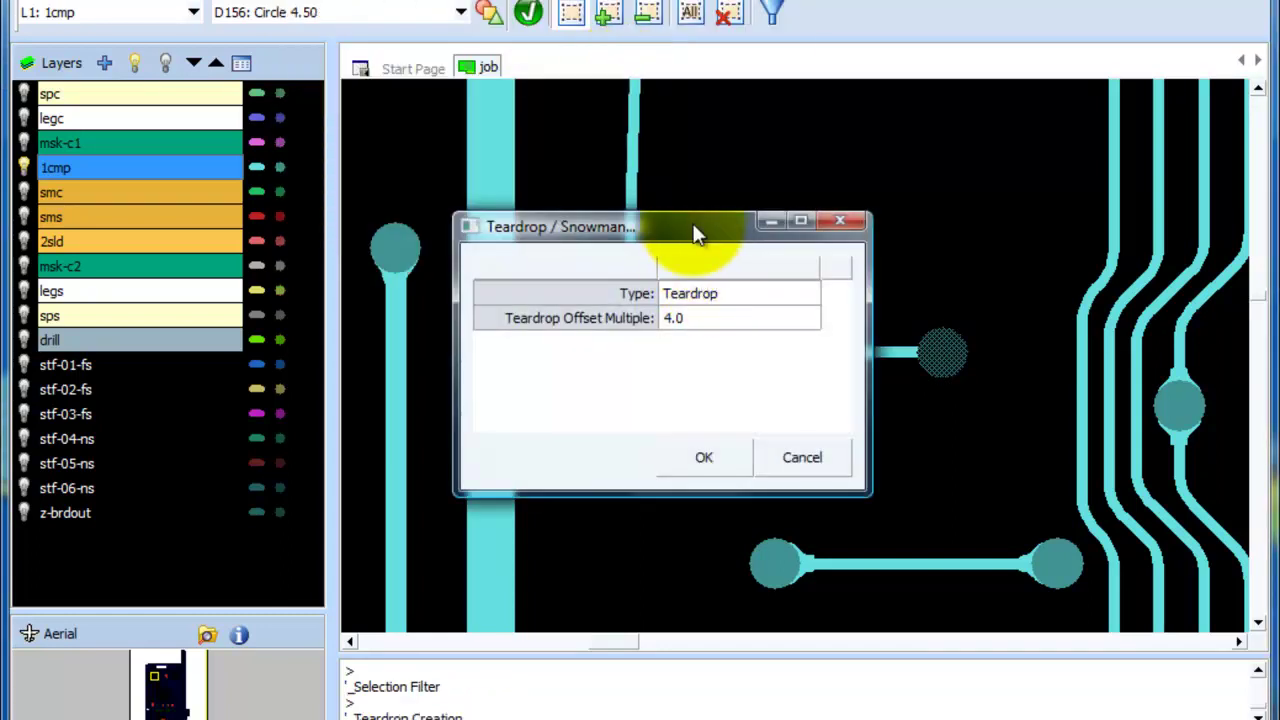
pyautogui.moveTo(694, 234); pyautogui.dragTo(758, 220)
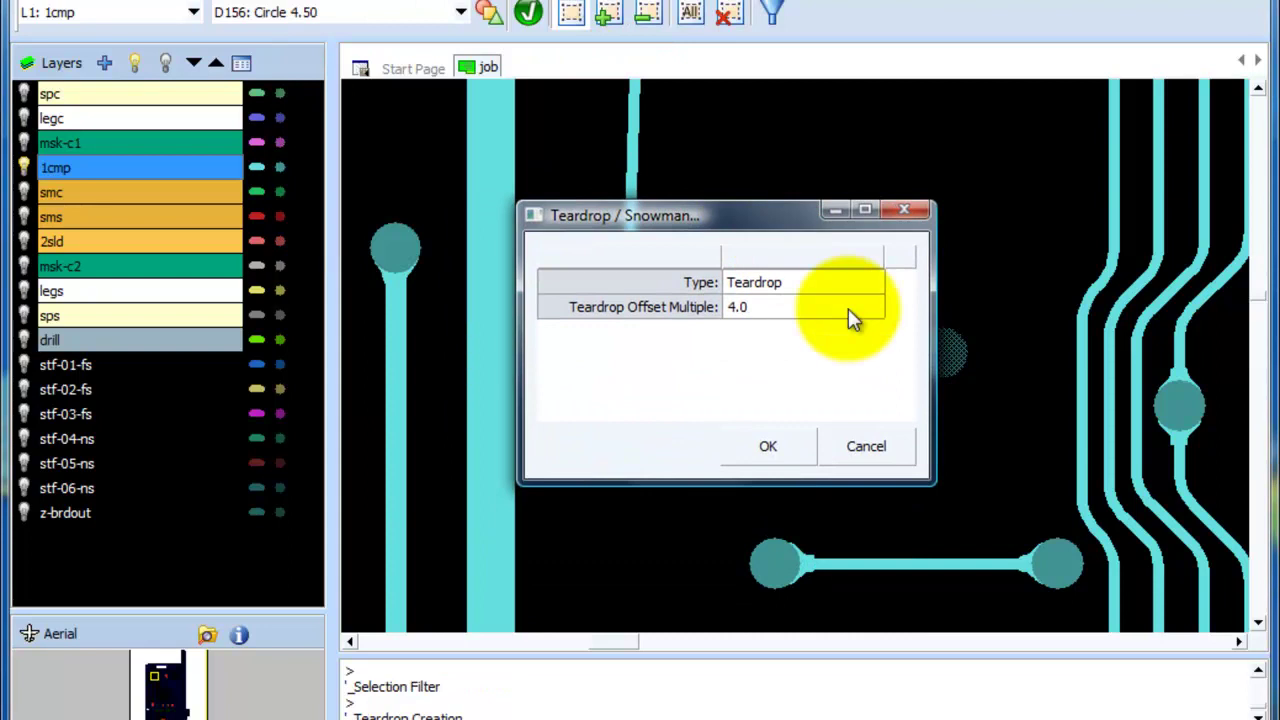
pyautogui.click(872, 287)
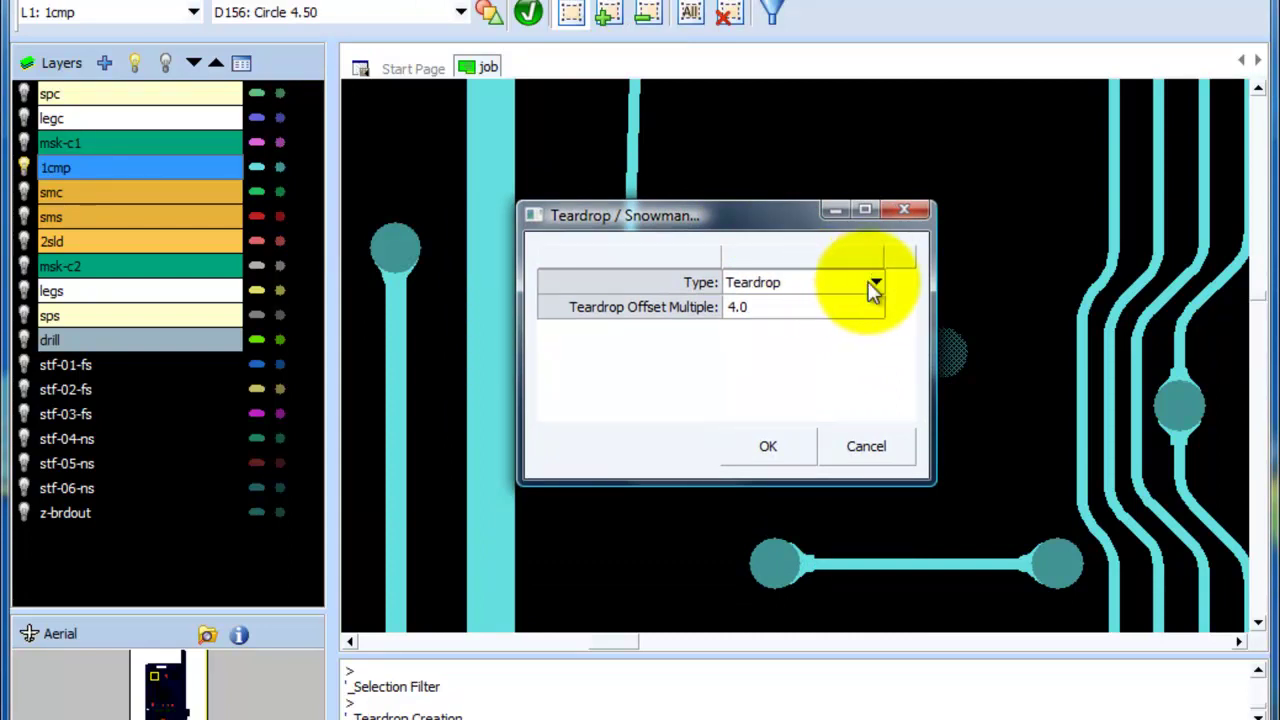
pyautogui.click(876, 285)
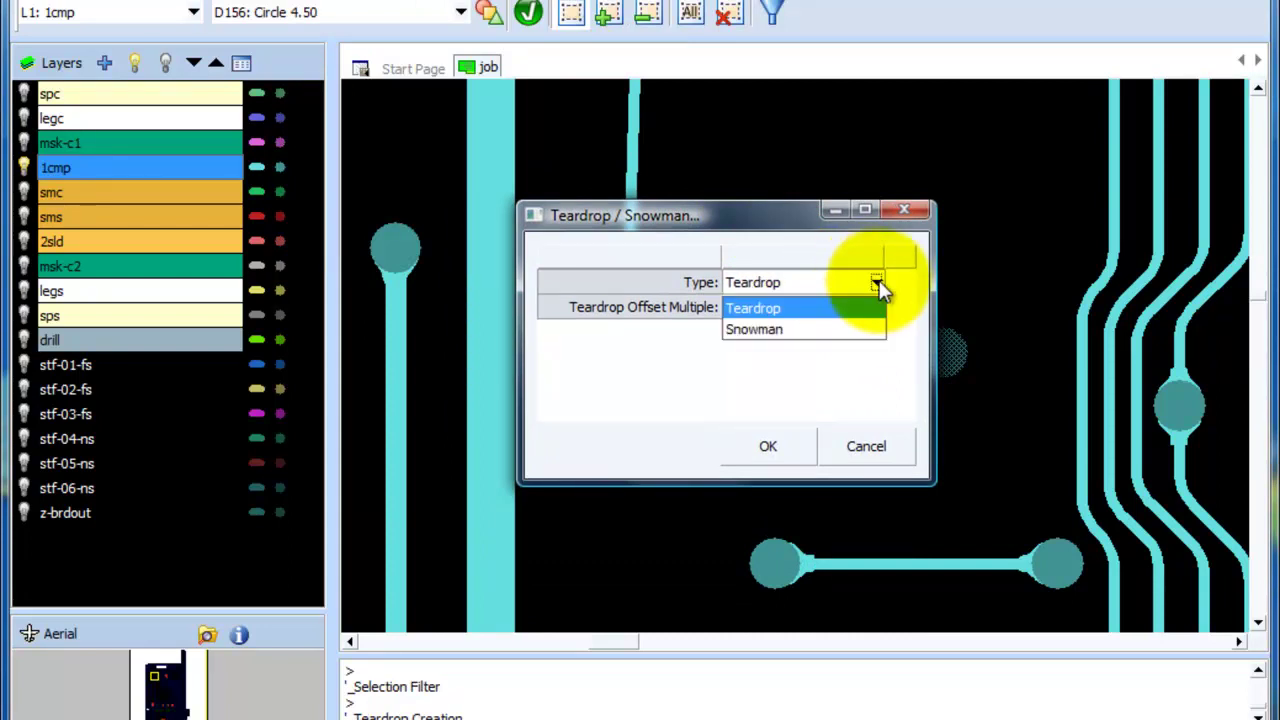
pyautogui.click(876, 285)
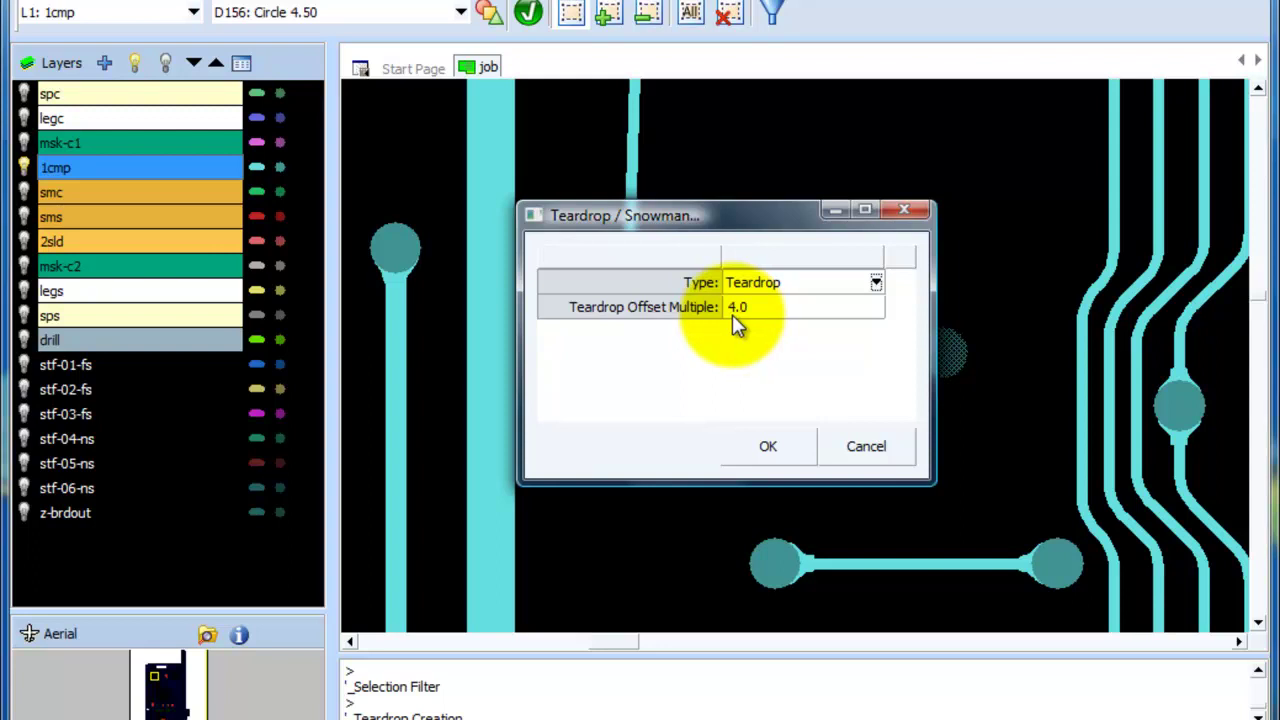
# Generate teardrops joining the horizontal 1cmp trace to both round end pads, then zoom to inspect them
pyautogui.click(781, 449)
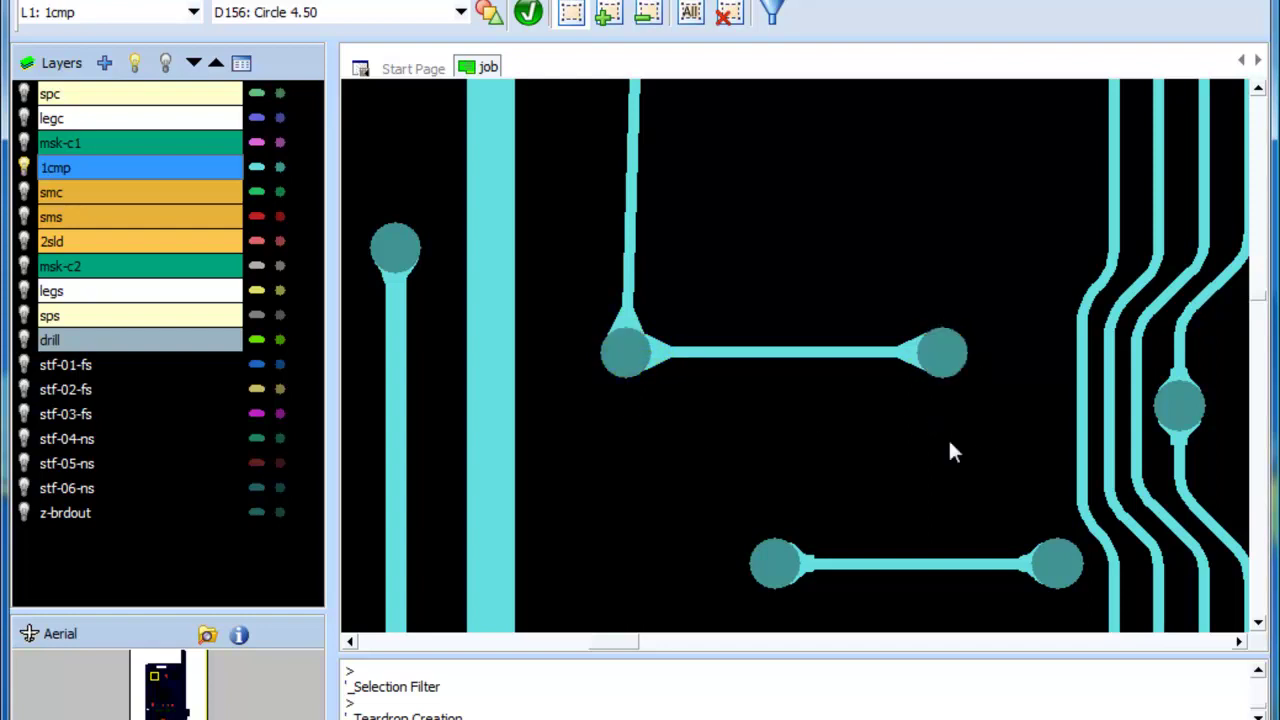
pyautogui.scroll(2, 780, 362)
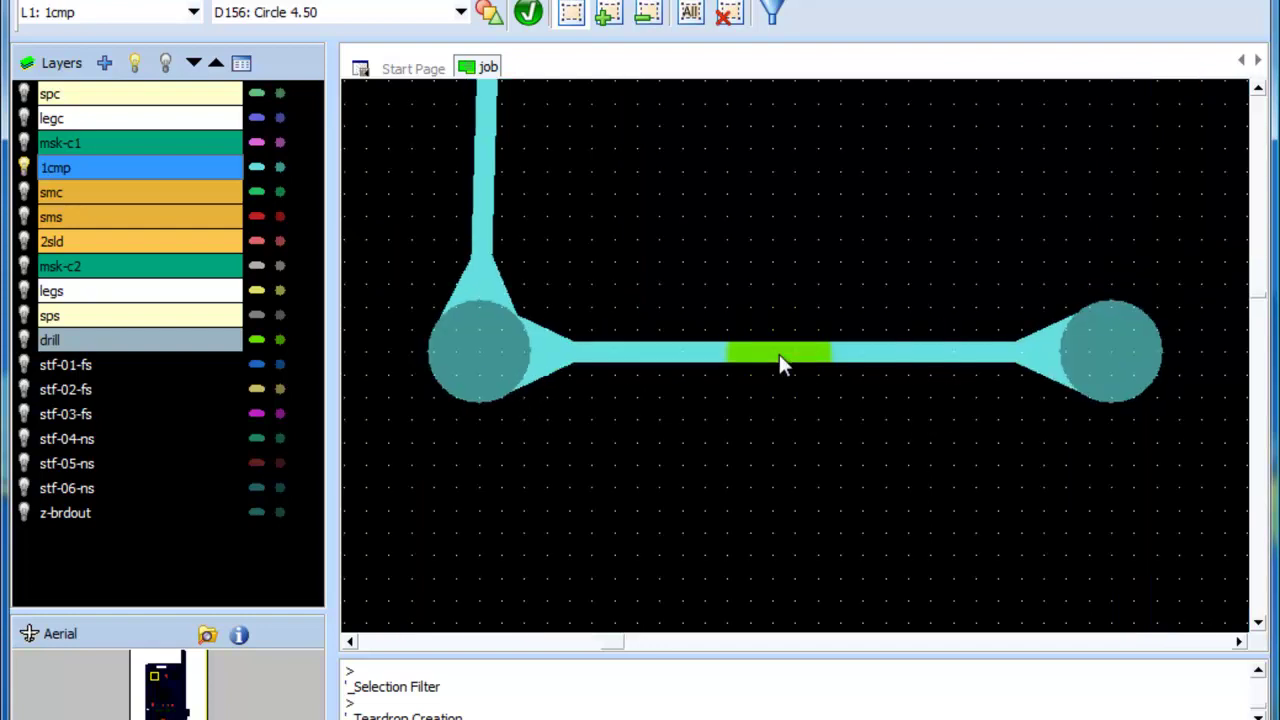
pyautogui.scroll(2, 763, 272)
pyautogui.scroll(-4, 763, 275)
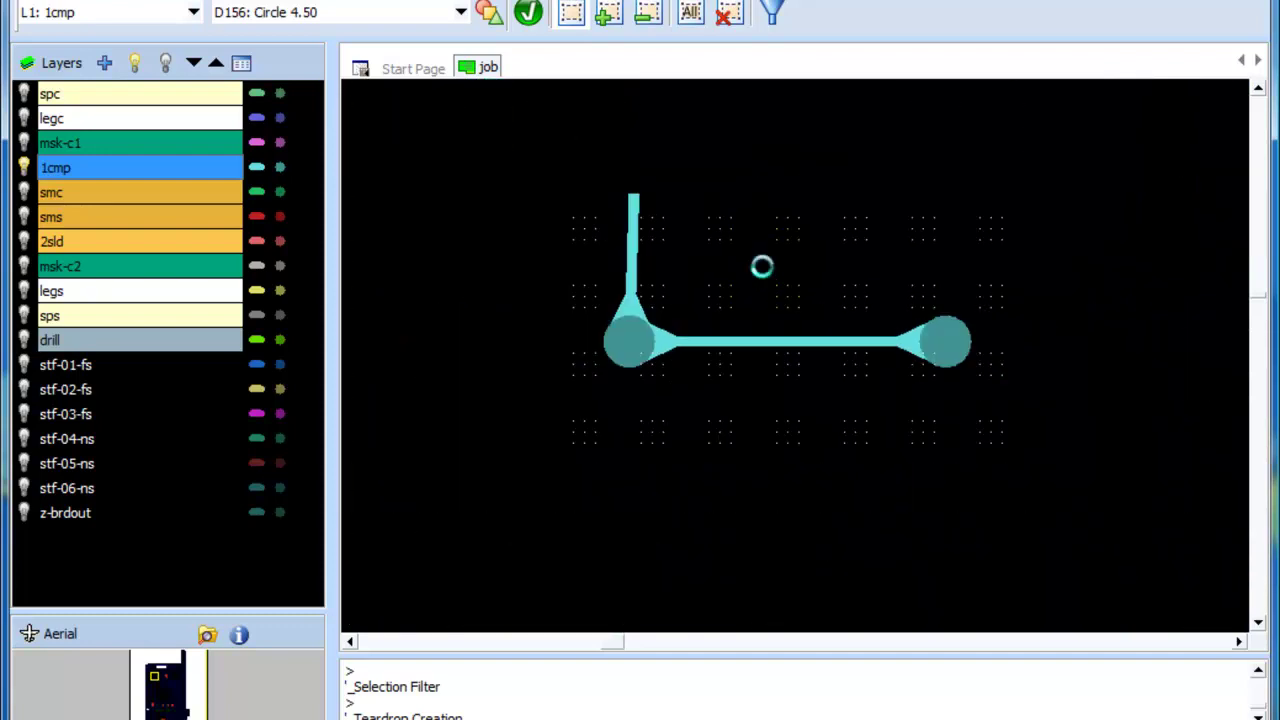
pyautogui.scroll(-2, 575, 303)
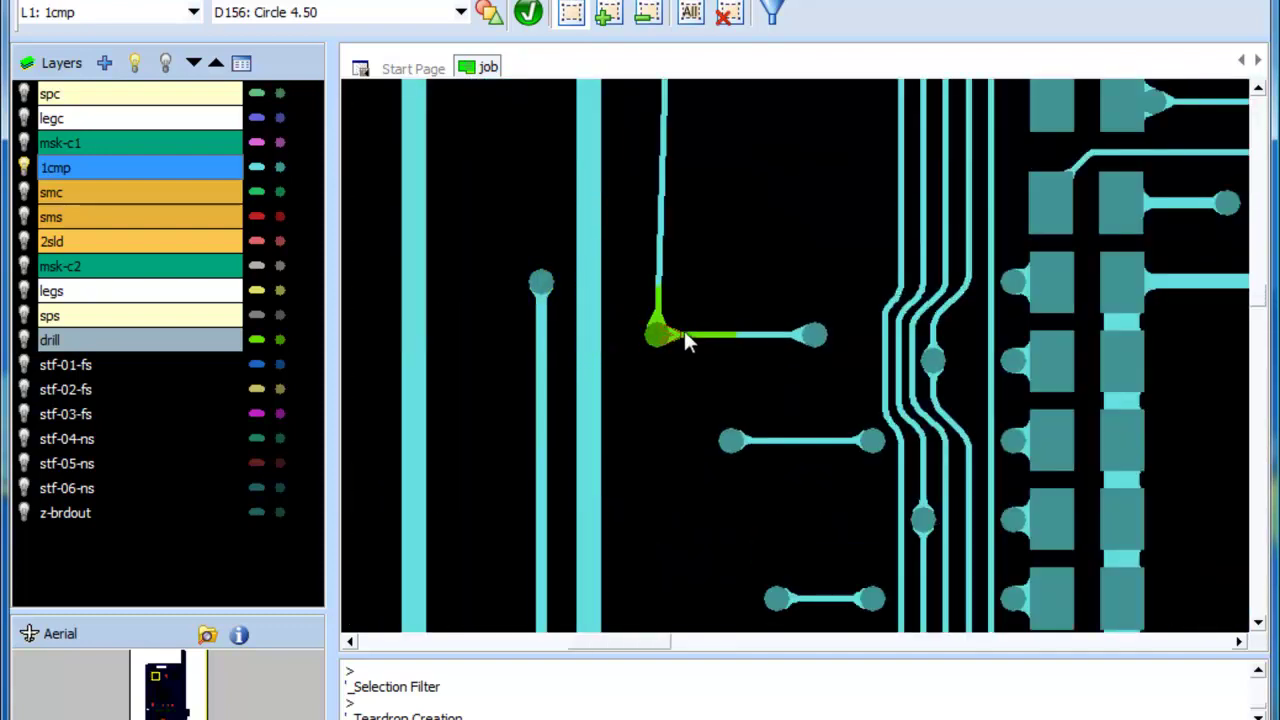
pyautogui.scroll(2, 717, 292)
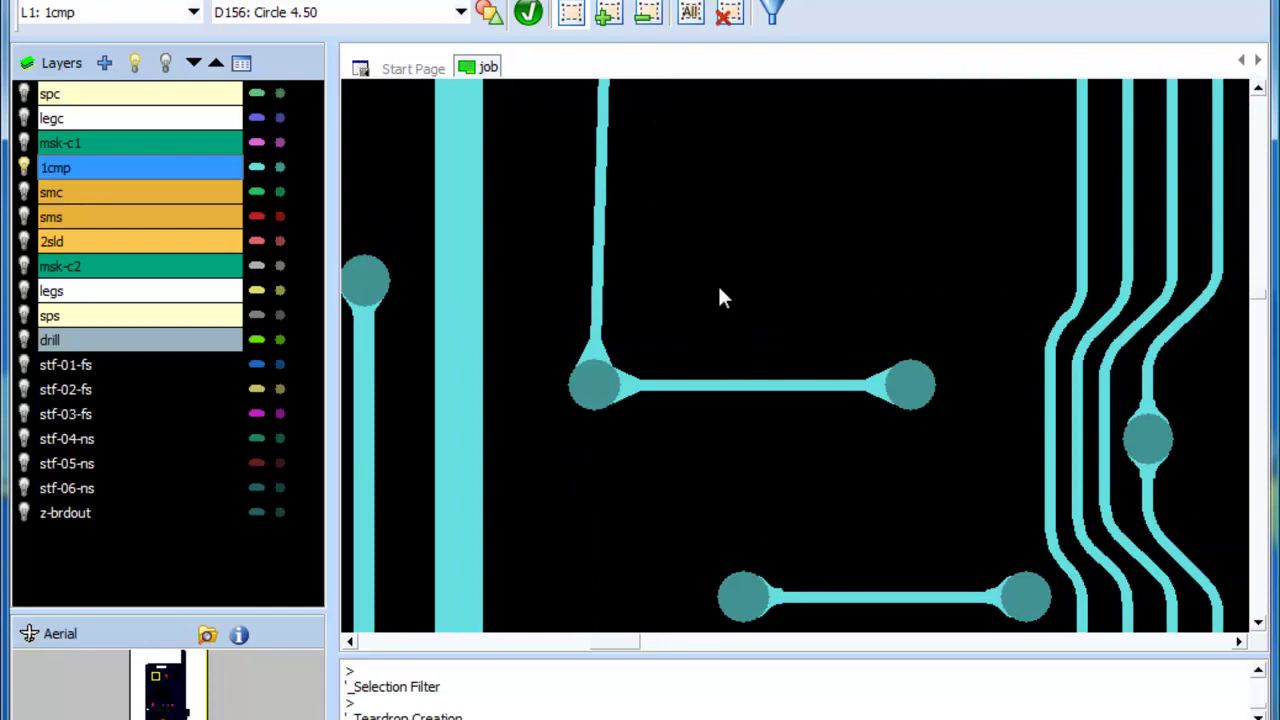